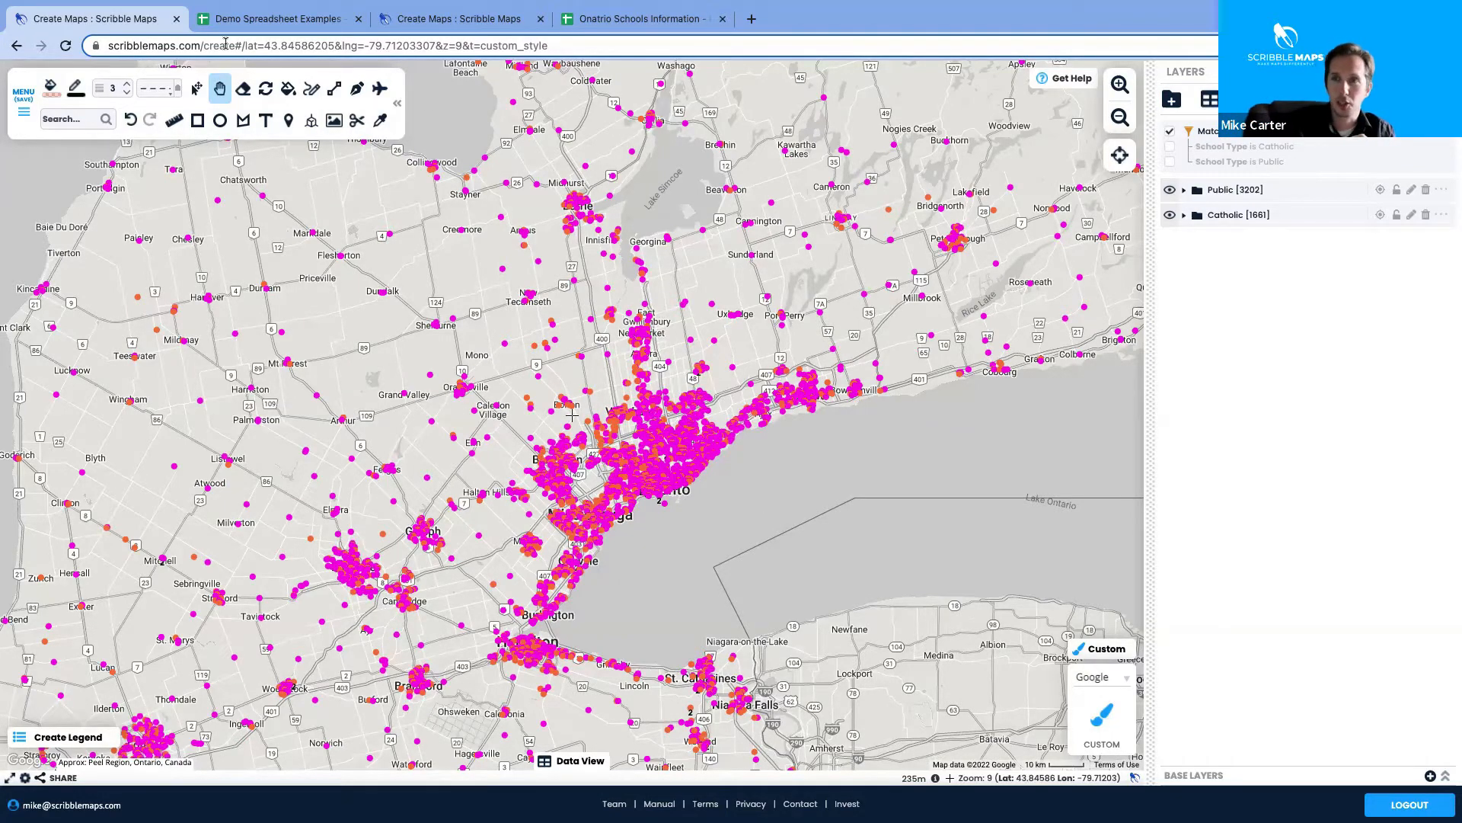
Add a marker at the CN Tower, Bremner Boulevard search result and check it in the Public layer
{"action": "left_click", "coordinate": [69, 117]}
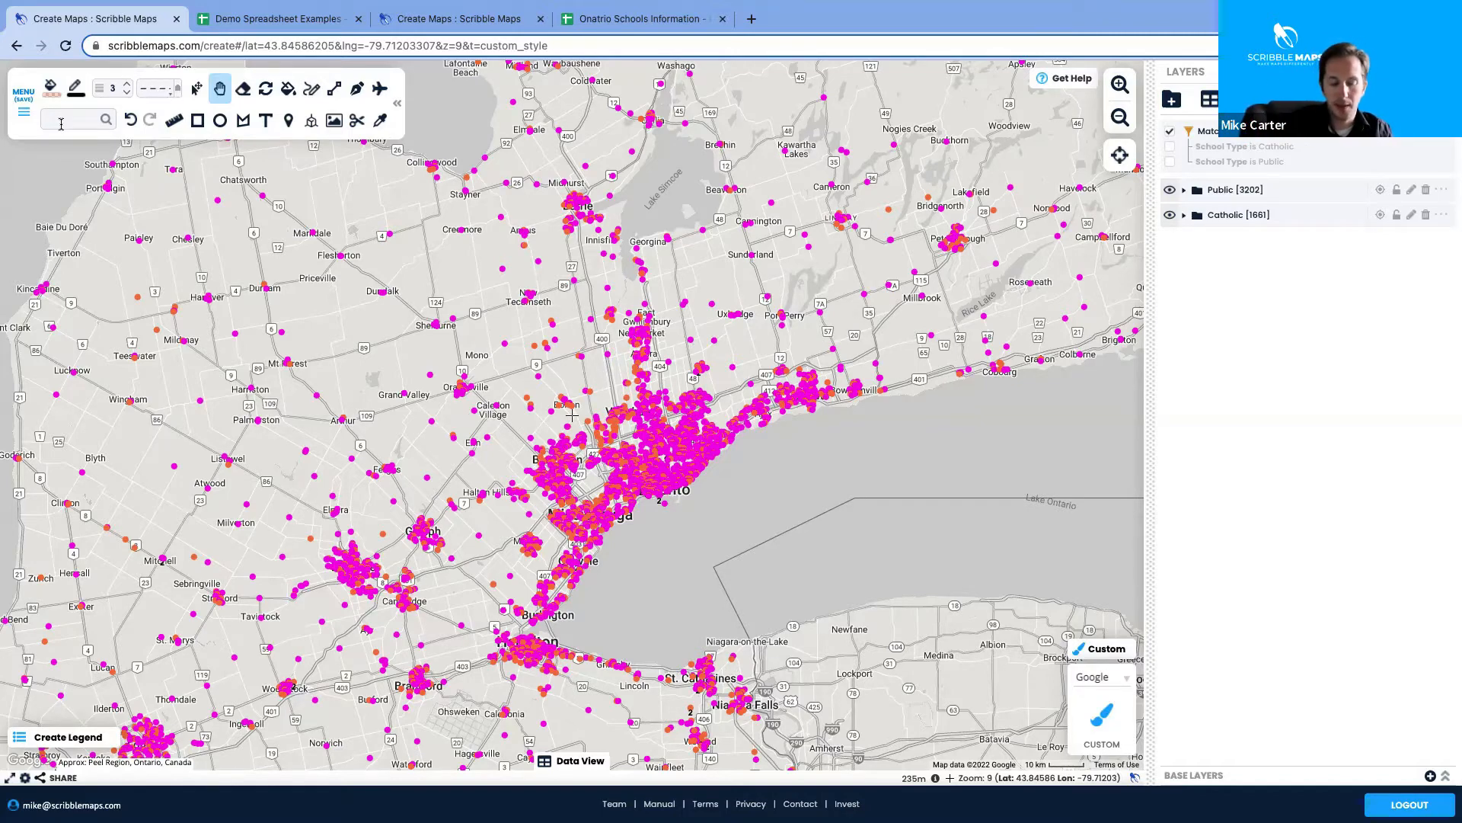
{"action": "type", "text": "cn"}
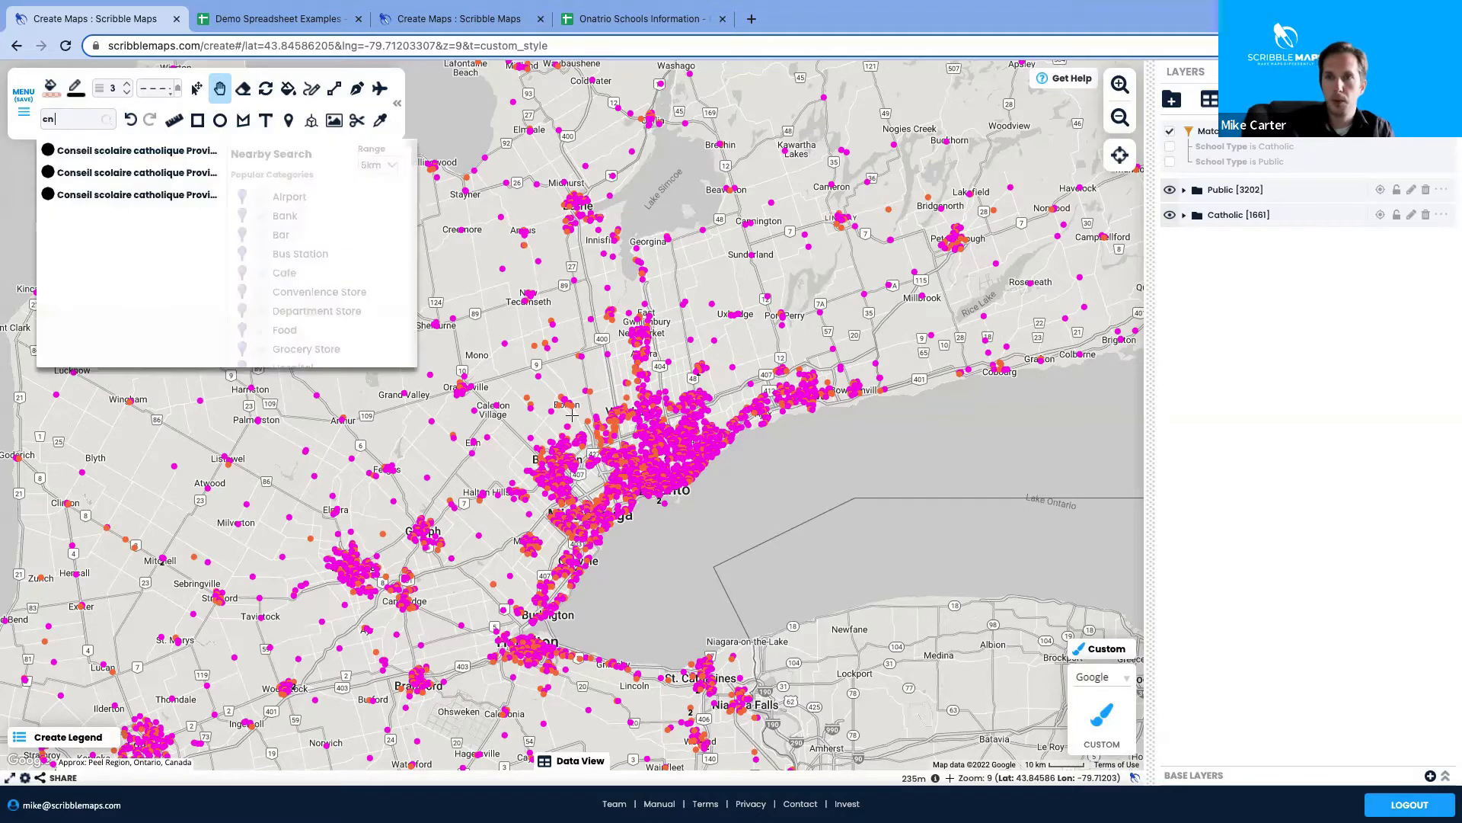
{"action": "type", "text": " tower"}
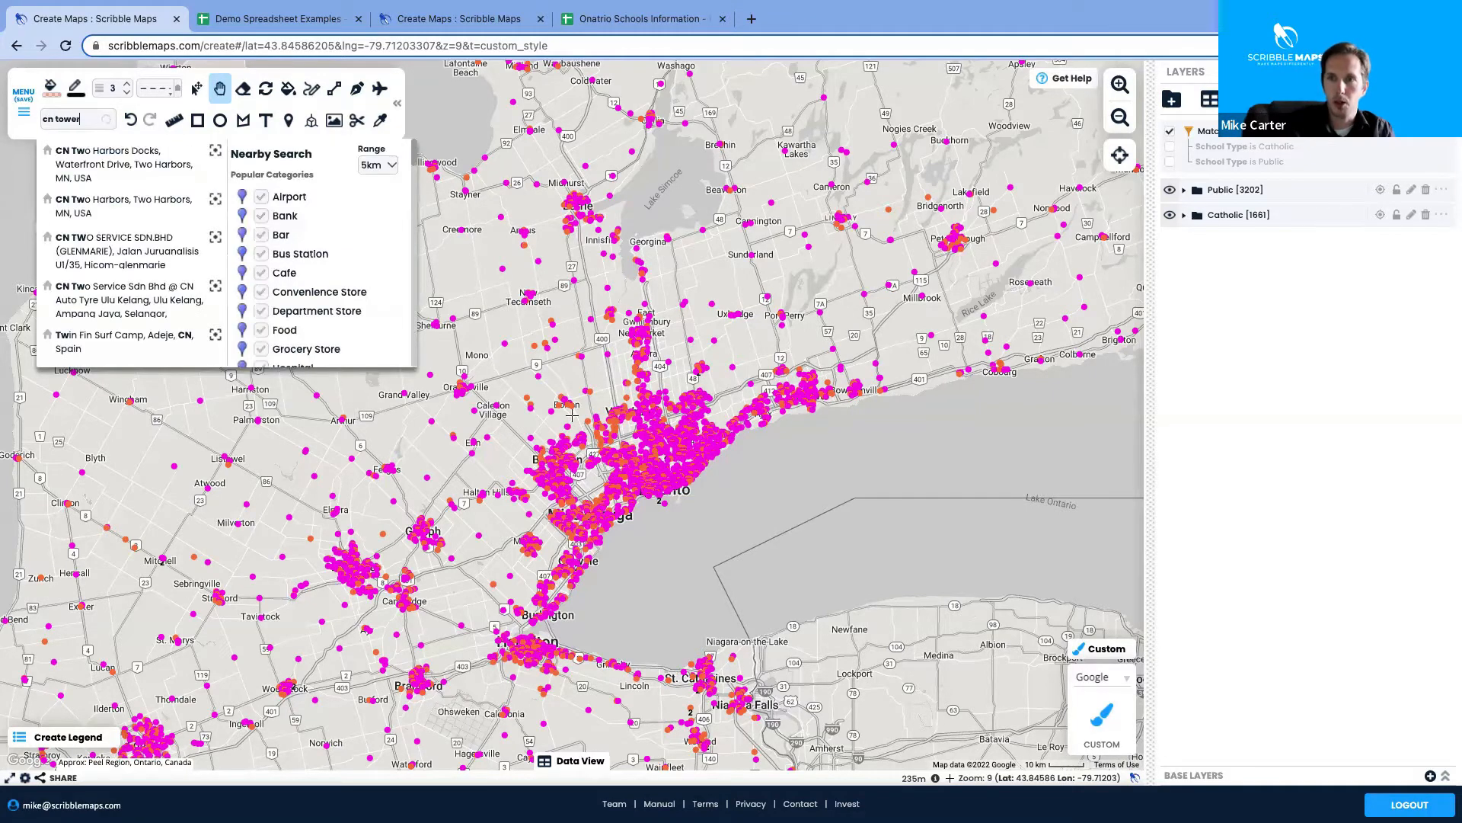
{"action": "left_click", "coordinate": [139, 166]}
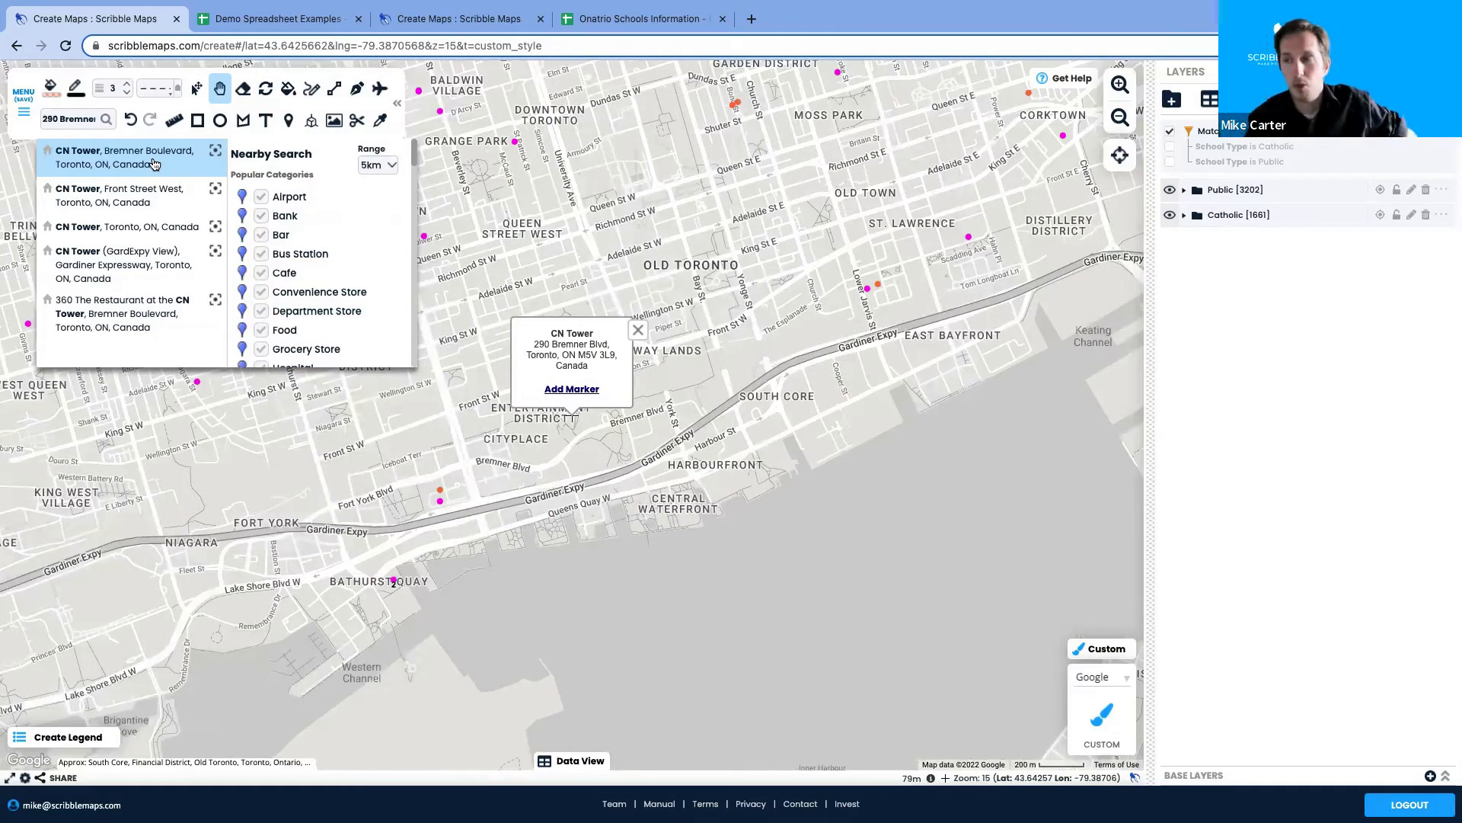
{"action": "left_click", "coordinate": [592, 390]}
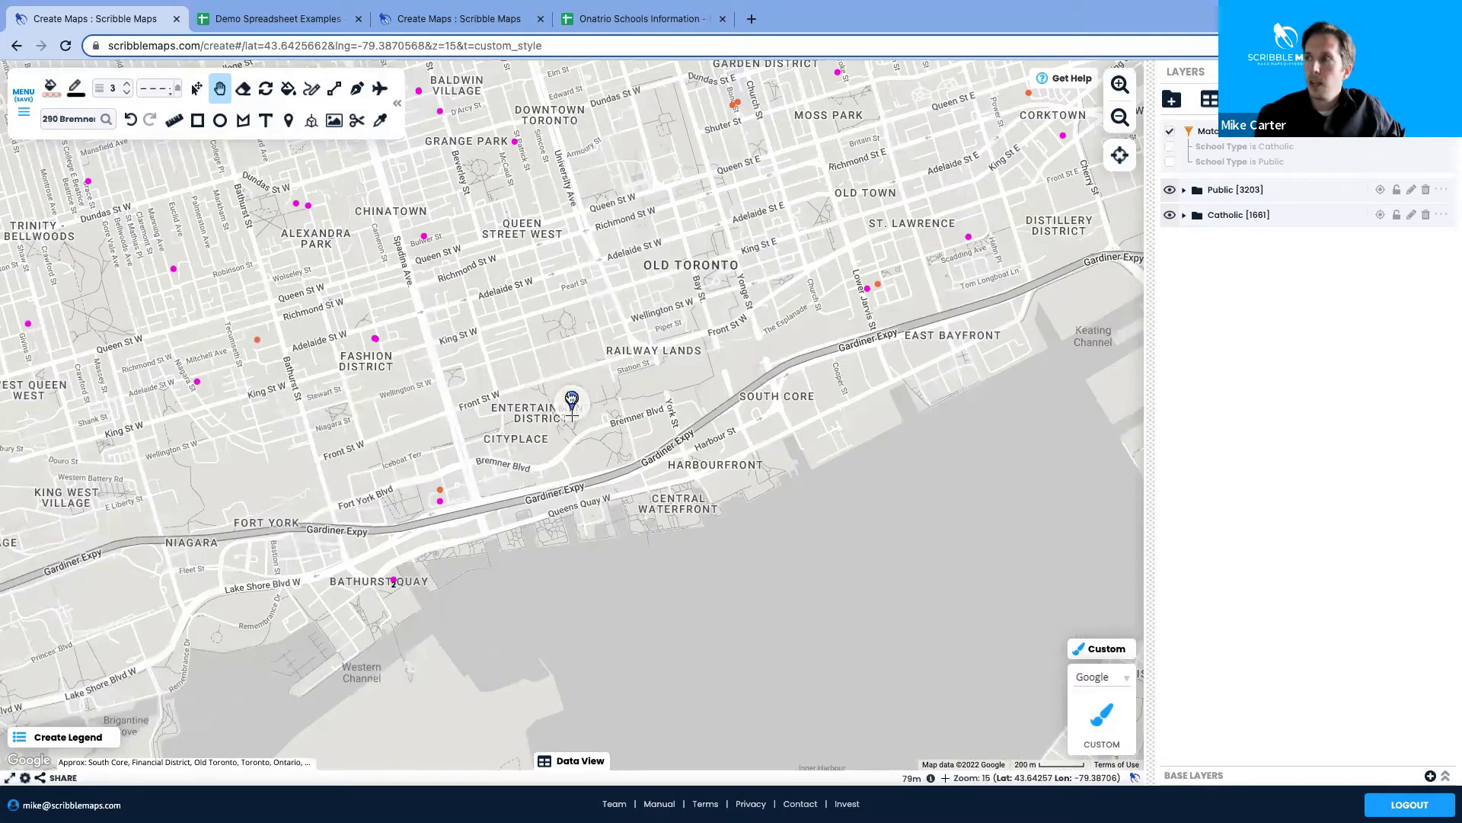
{"action": "left_click", "coordinate": [1185, 194]}
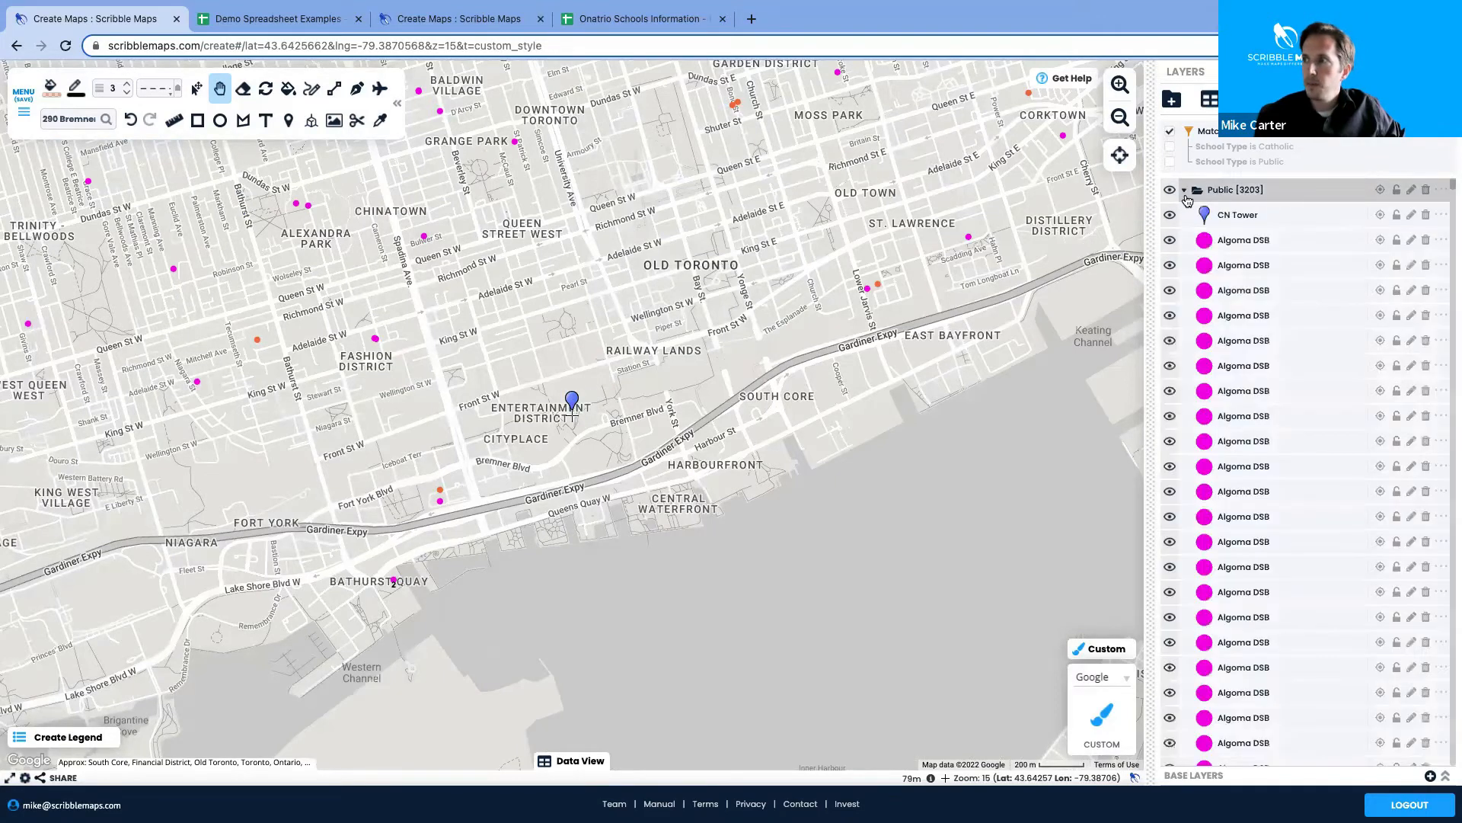
{"action": "left_click", "coordinate": [1238, 211]}
{"action": "left_click", "coordinate": [1183, 190]}
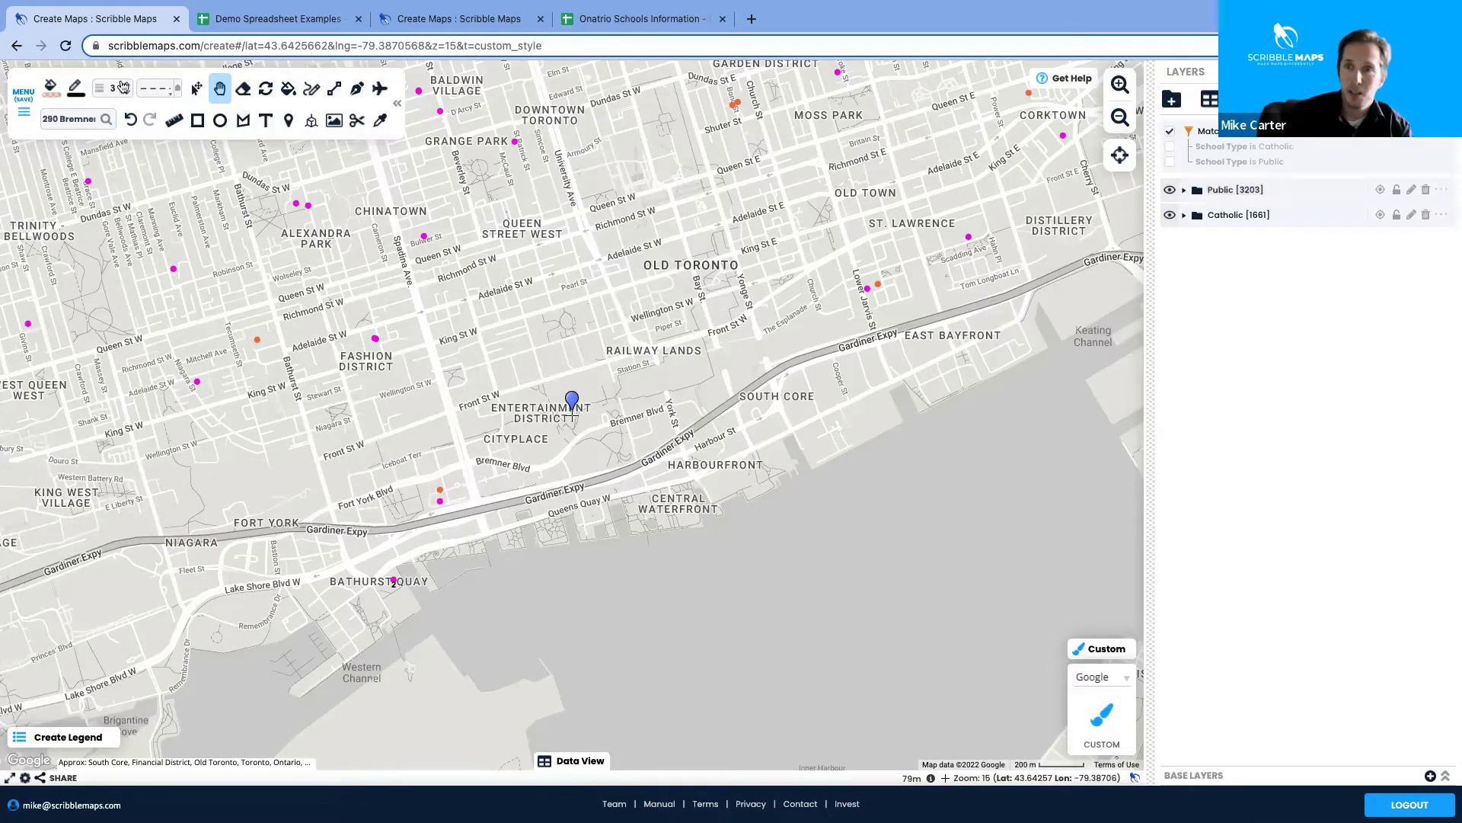
{"action": "left_click", "coordinate": [68, 119]}
{"action": "type", "text": "cn towe"}
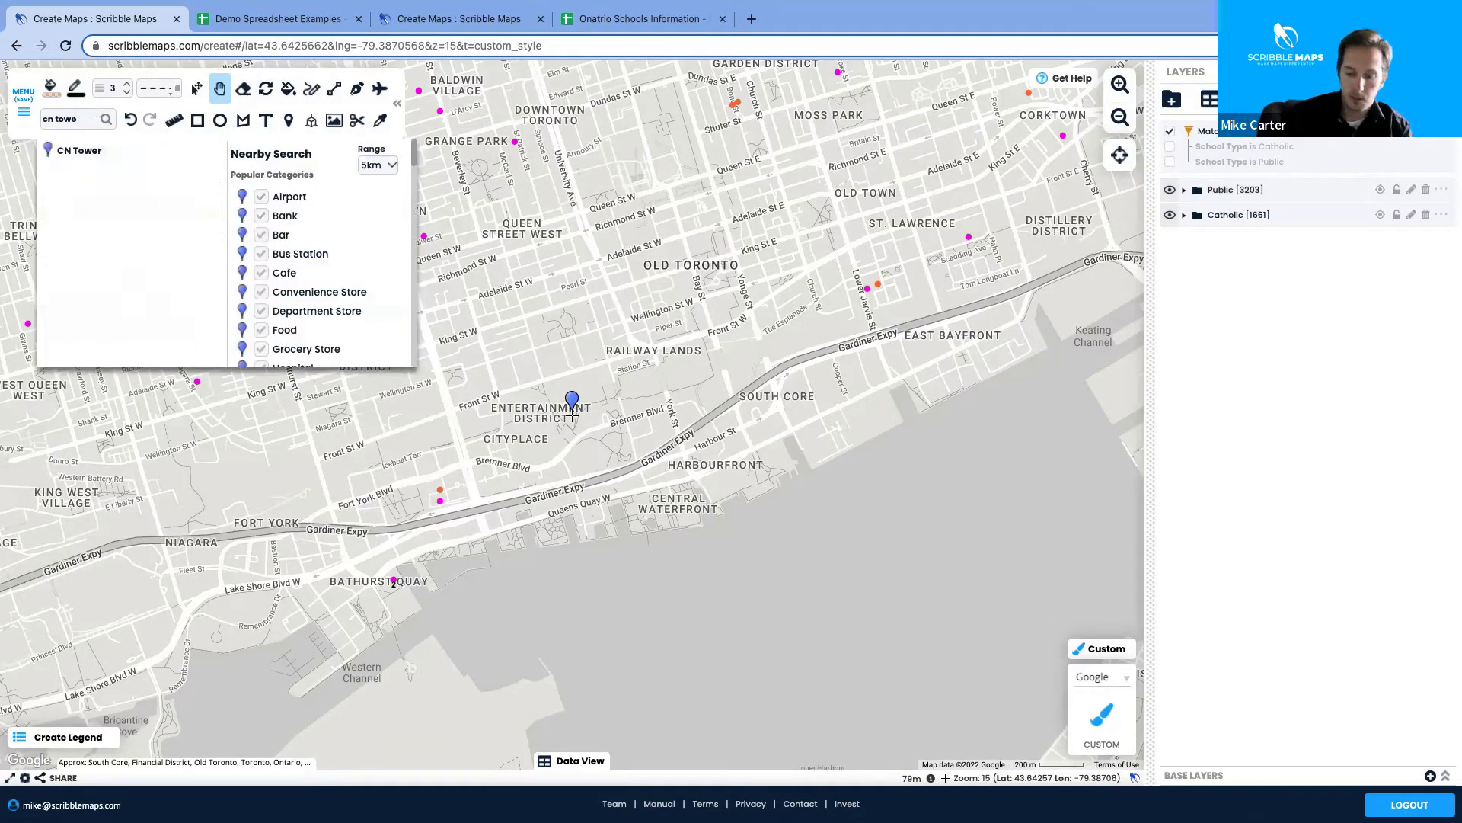
{"action": "key", "text": "BackSpace"}
{"action": "key", "text": "BackSpace"}
{"action": "key", "text": "BackSpace"}
{"action": "key", "text": "BackSpace"}
{"action": "type", "text": "71"}
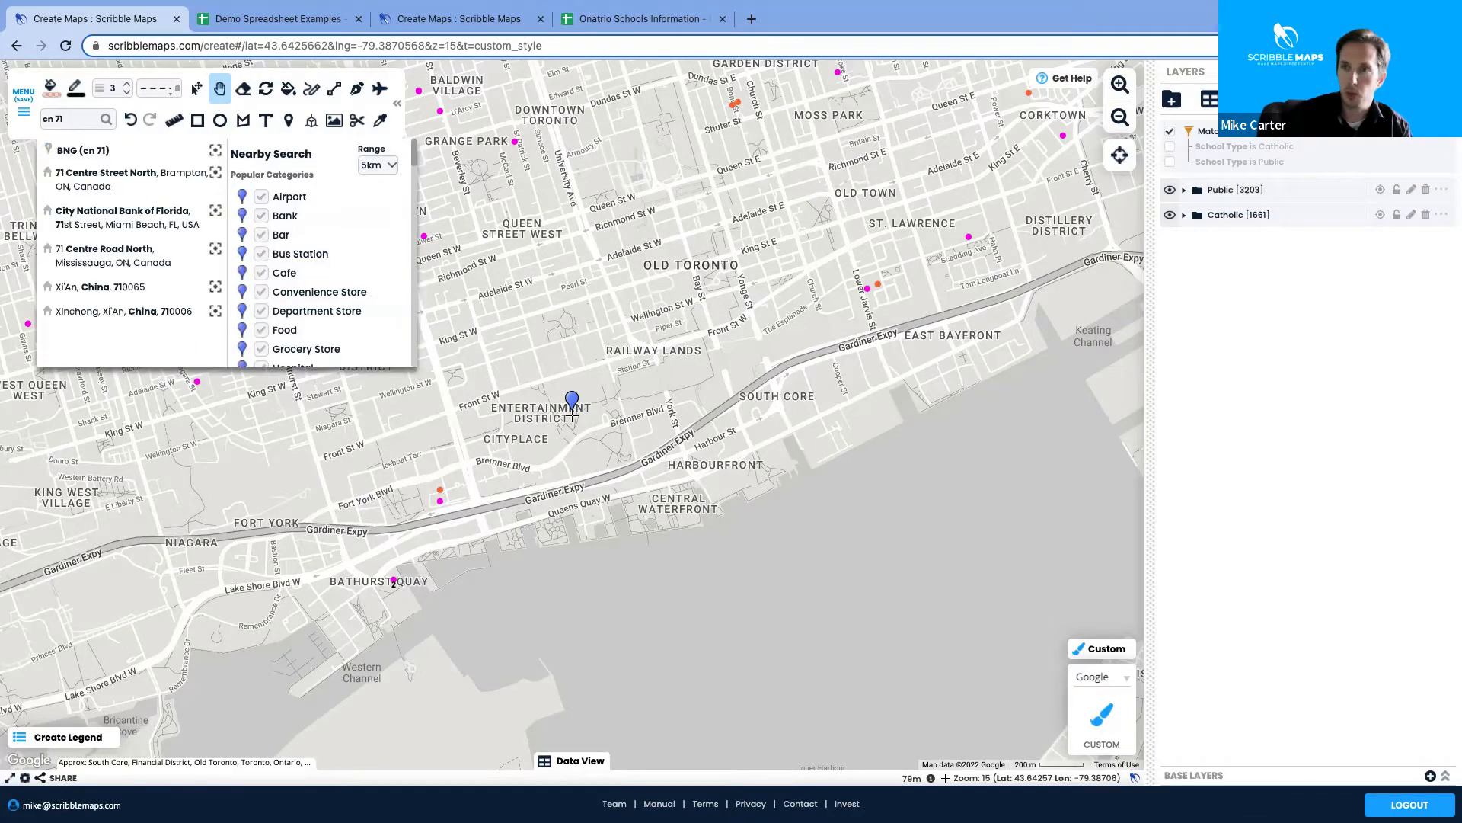
{"action": "key", "text": "BackSpace"}
{"action": "key", "text": "BackSpace"}
{"action": "key", "text": "BackSpace"}
{"action": "key", "text": "BackSpace"}
{"action": "key", "text": "BackSpace"}
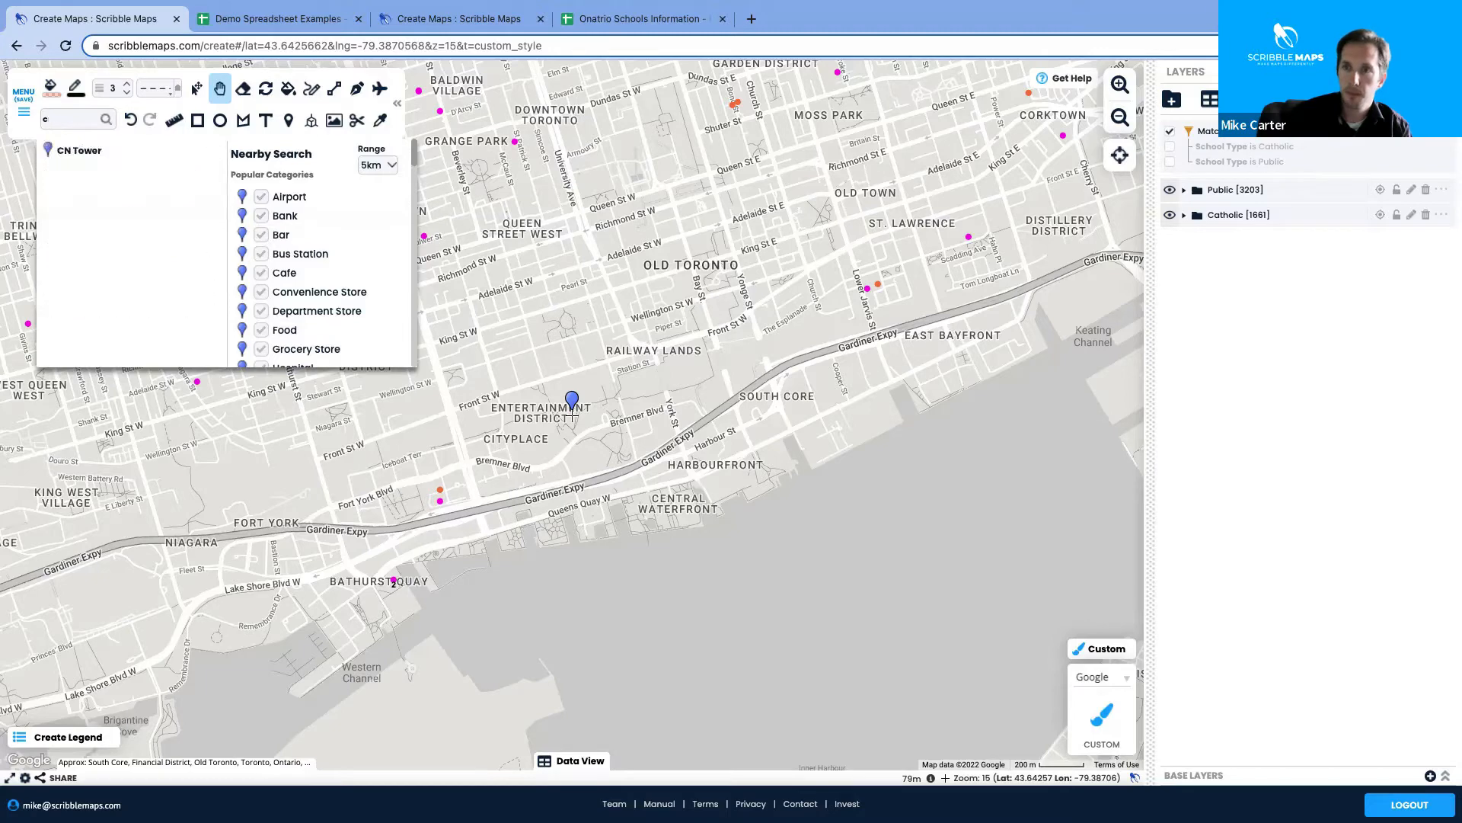
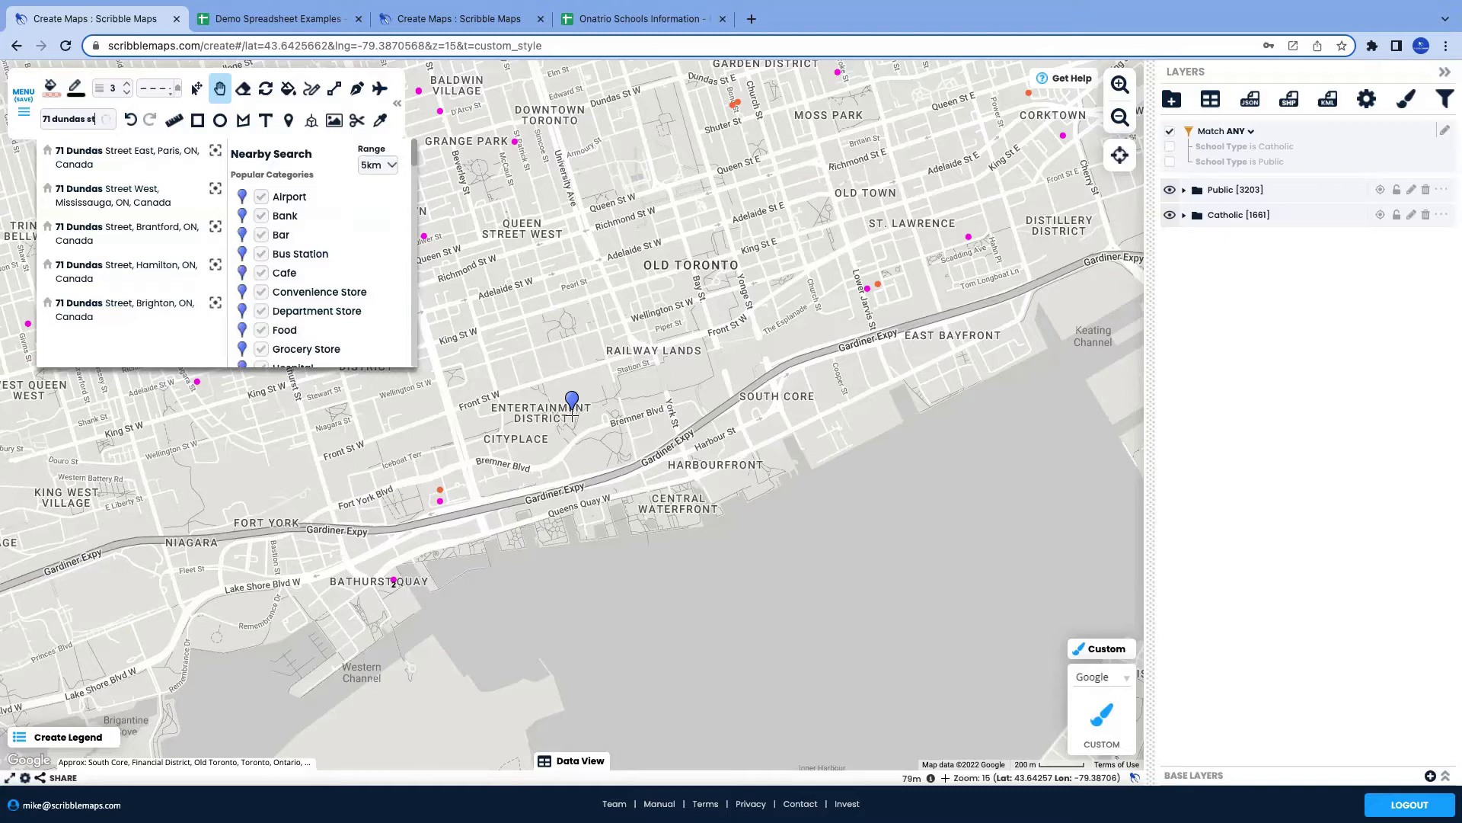
{"action": "left_click", "coordinate": [106, 313]}
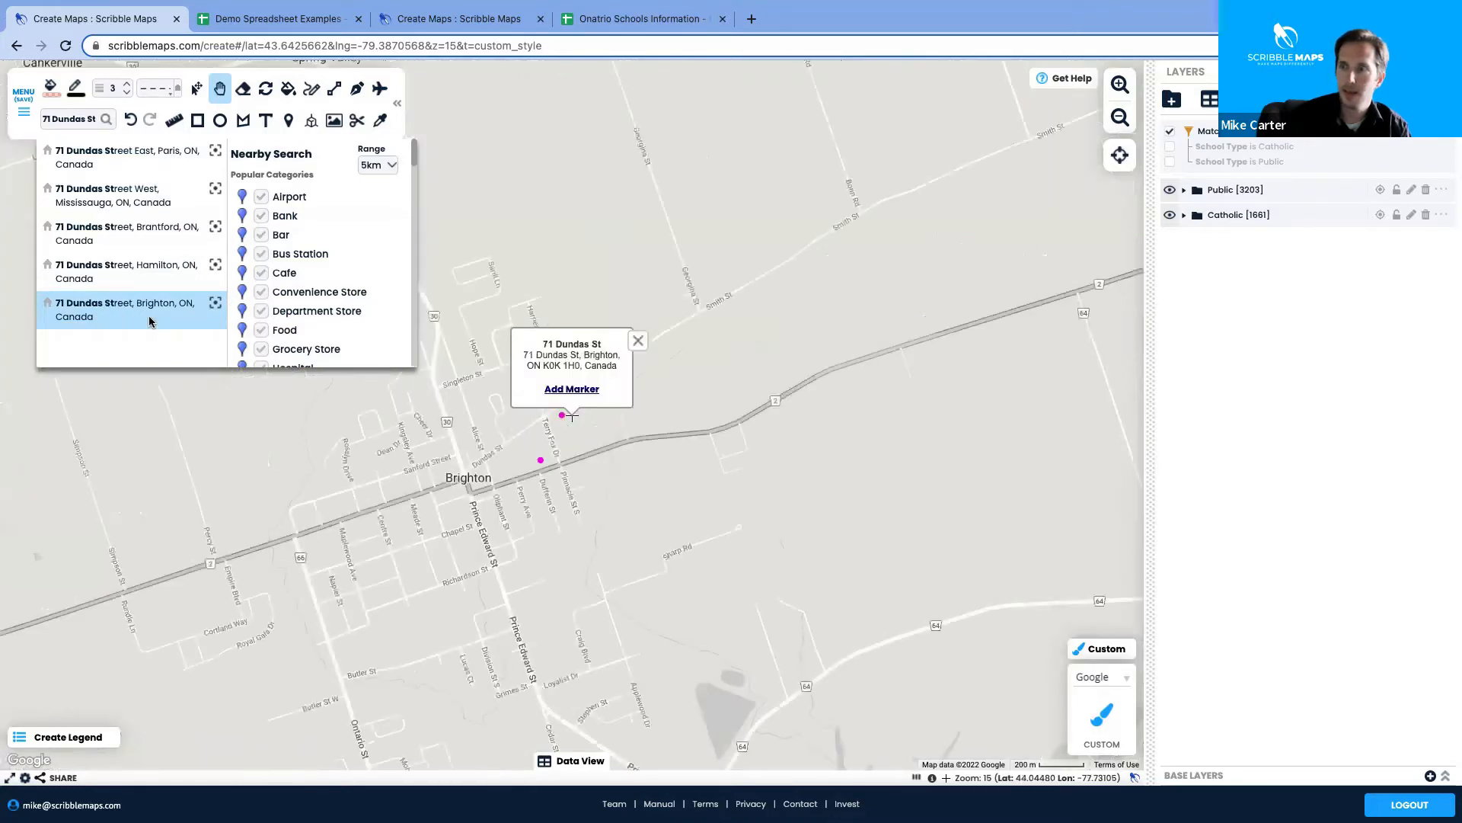
{"action": "left_click", "coordinate": [576, 389]}
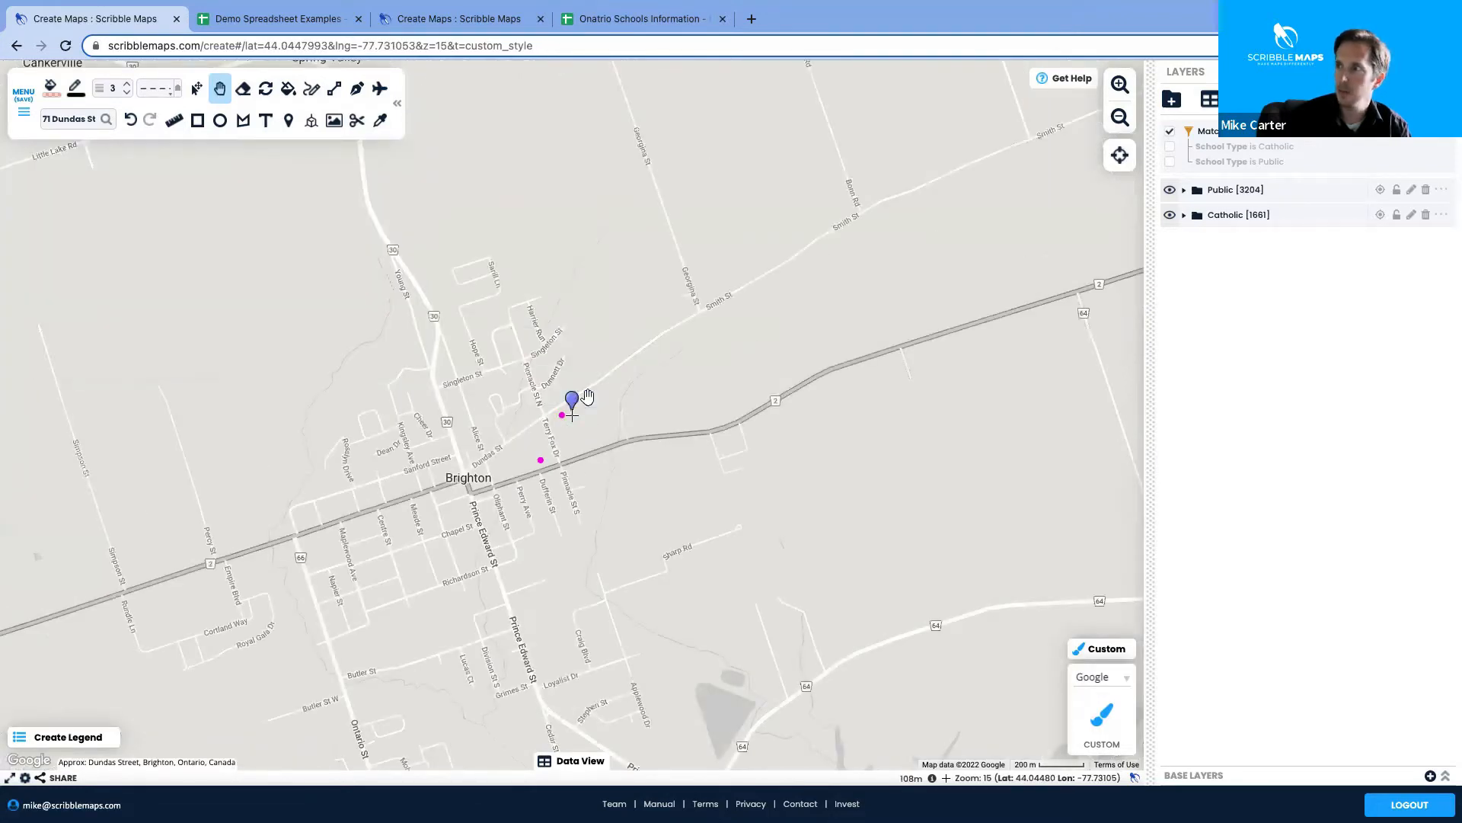
{"action": "left_click", "coordinate": [578, 398]}
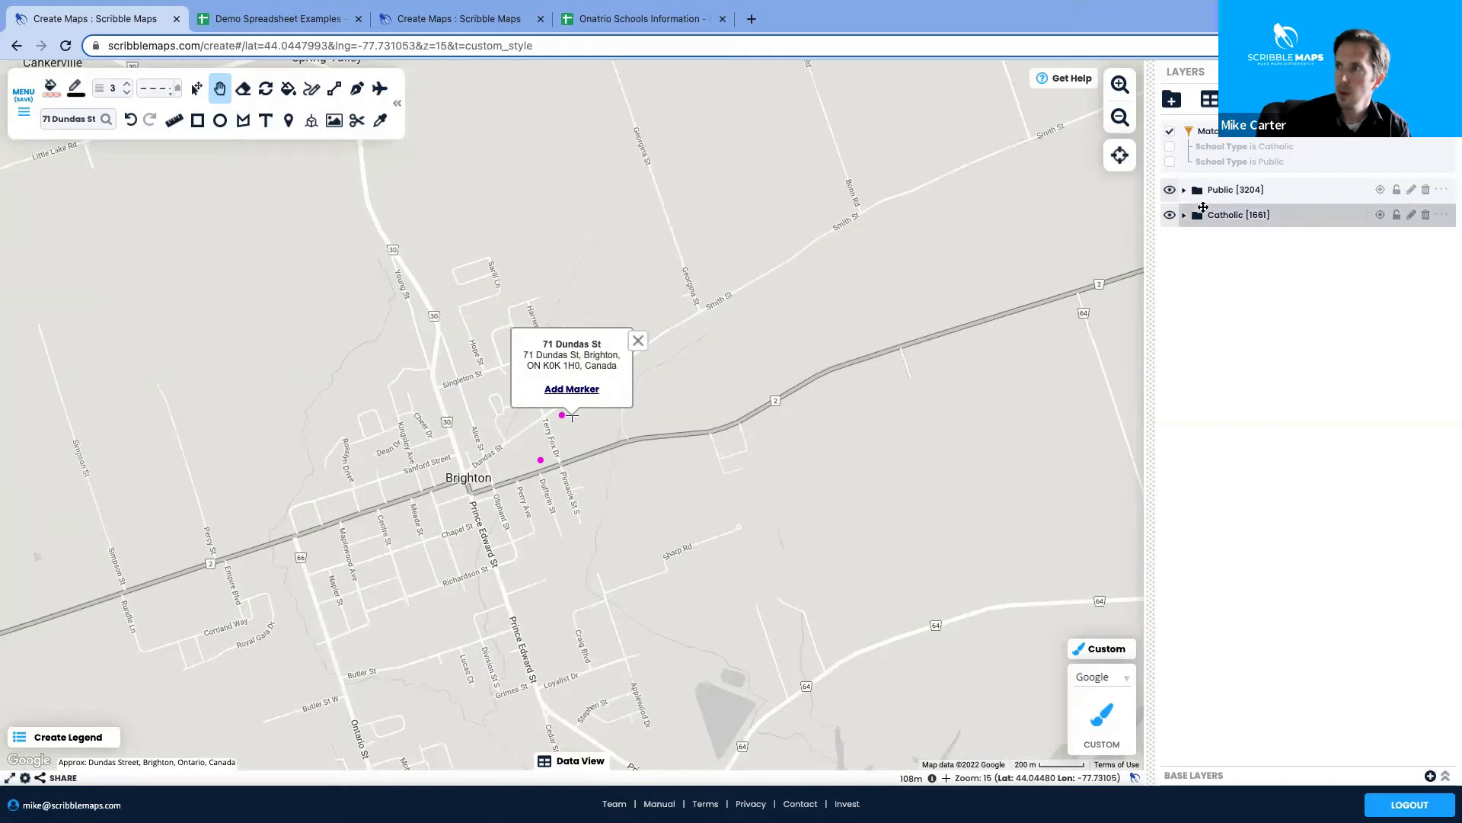
{"action": "left_click", "coordinate": [1227, 194]}
{"action": "left_click", "coordinate": [1237, 215]}
{"action": "mouse_move", "coordinate": [1238, 216]}
{"action": "left_mouse_down"}
{"action": "mouse_move", "coordinate": [1238, 228]}
{"action": "mouse_move", "coordinate": [1241, 183]}
{"action": "mouse_move", "coordinate": [1242, 230]}
{"action": "mouse_move", "coordinate": [1241, 195]}
{"action": "left_mouse_up"}
{"action": "left_click", "coordinate": [1183, 239]}
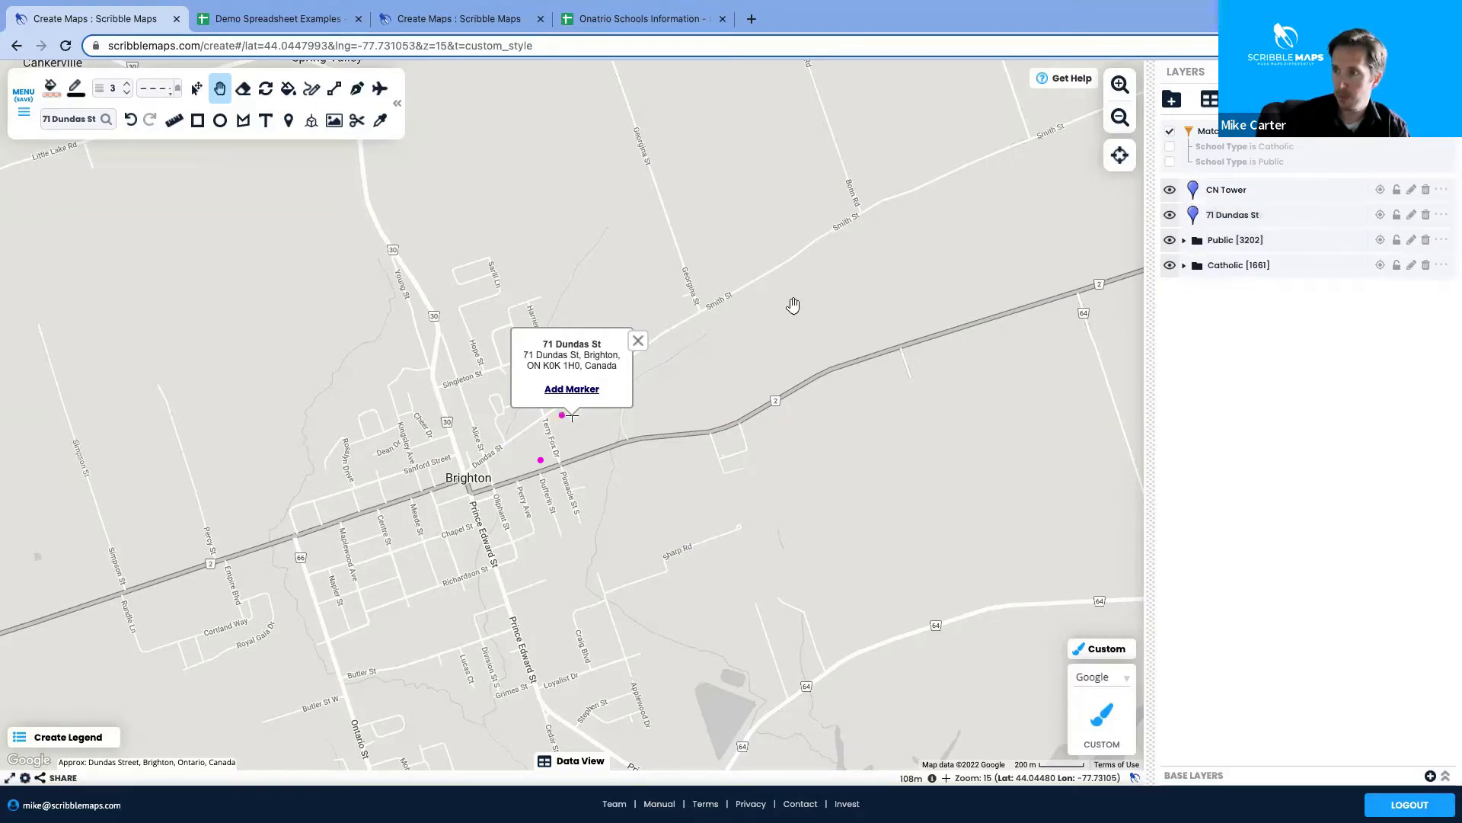
{"action": "left_click", "coordinate": [639, 342]}
{"action": "left_click", "coordinate": [583, 400]}
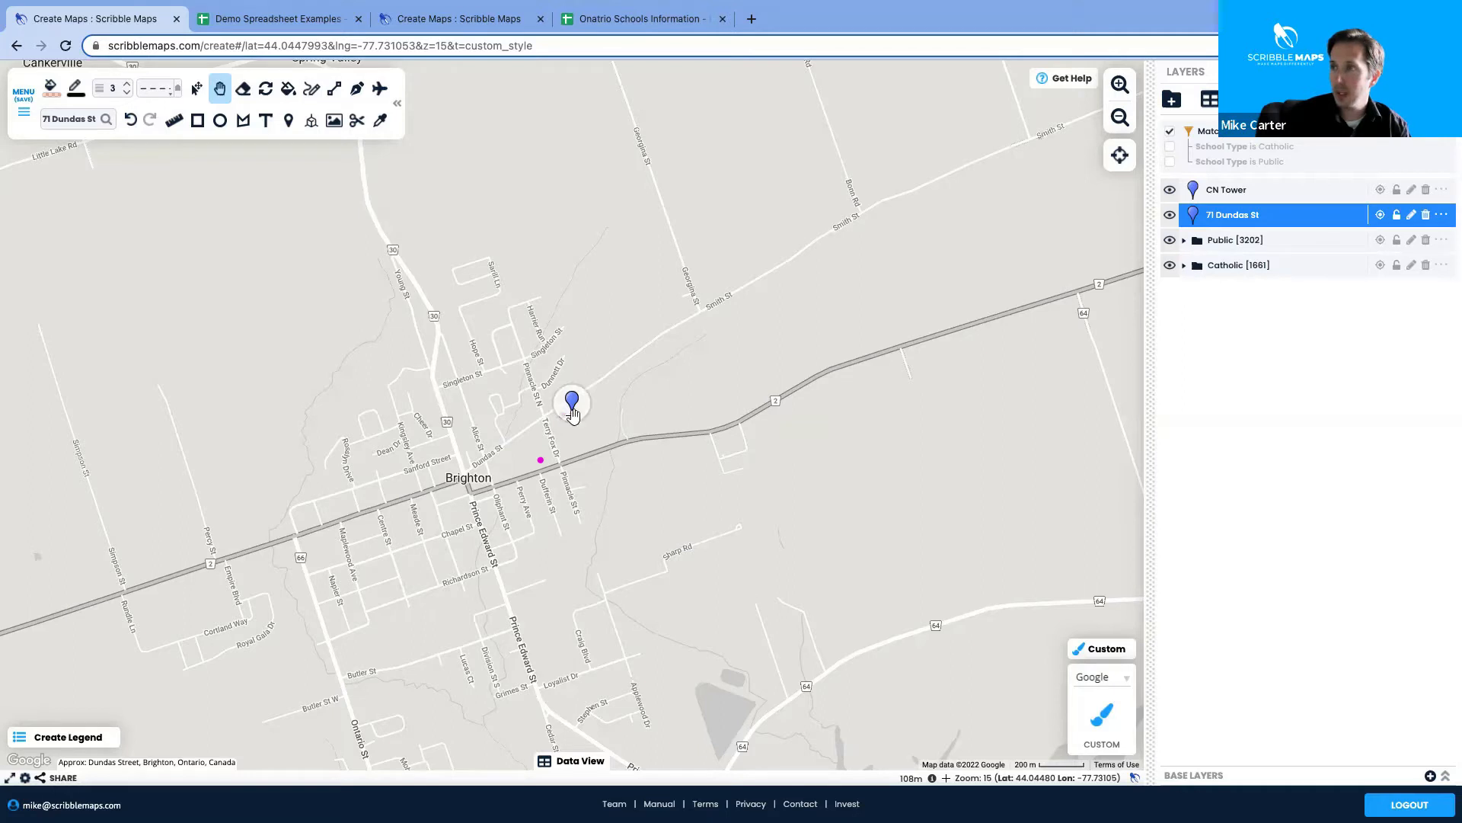
{"action": "left_click", "coordinate": [565, 415]}
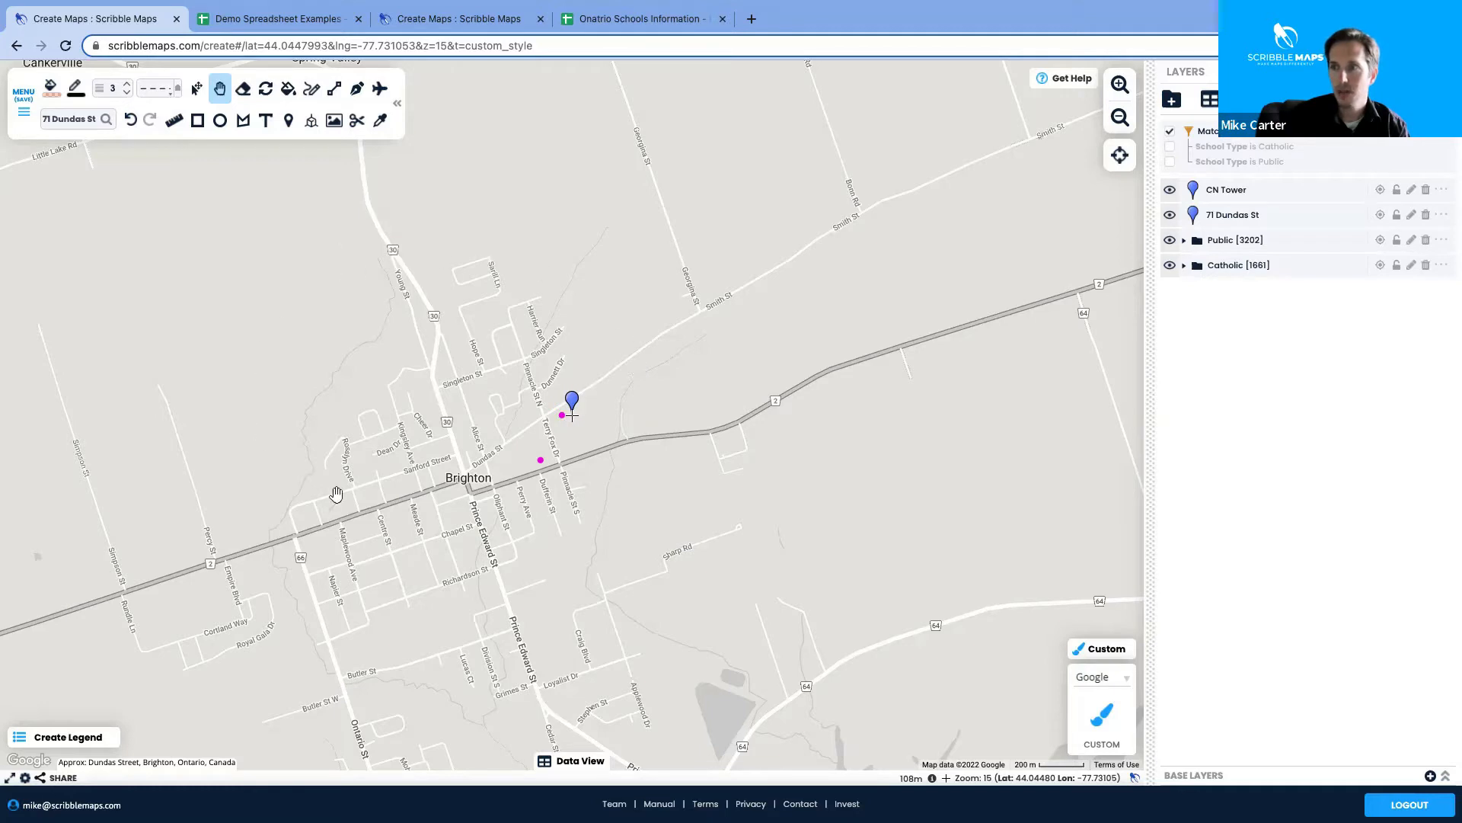
{"action": "left_click", "coordinate": [577, 407]}
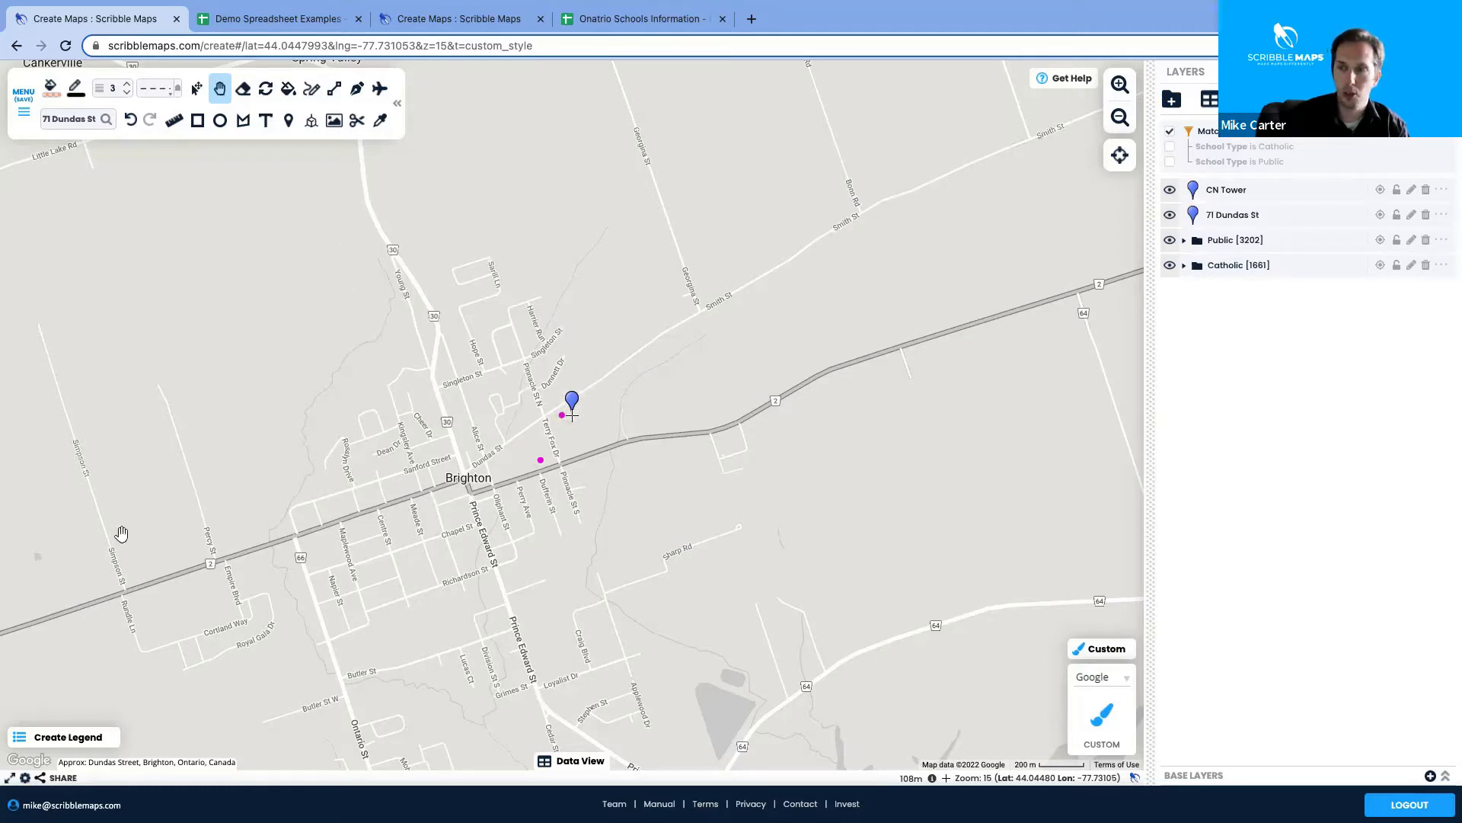
{"action": "left_click", "coordinate": [1120, 117]}
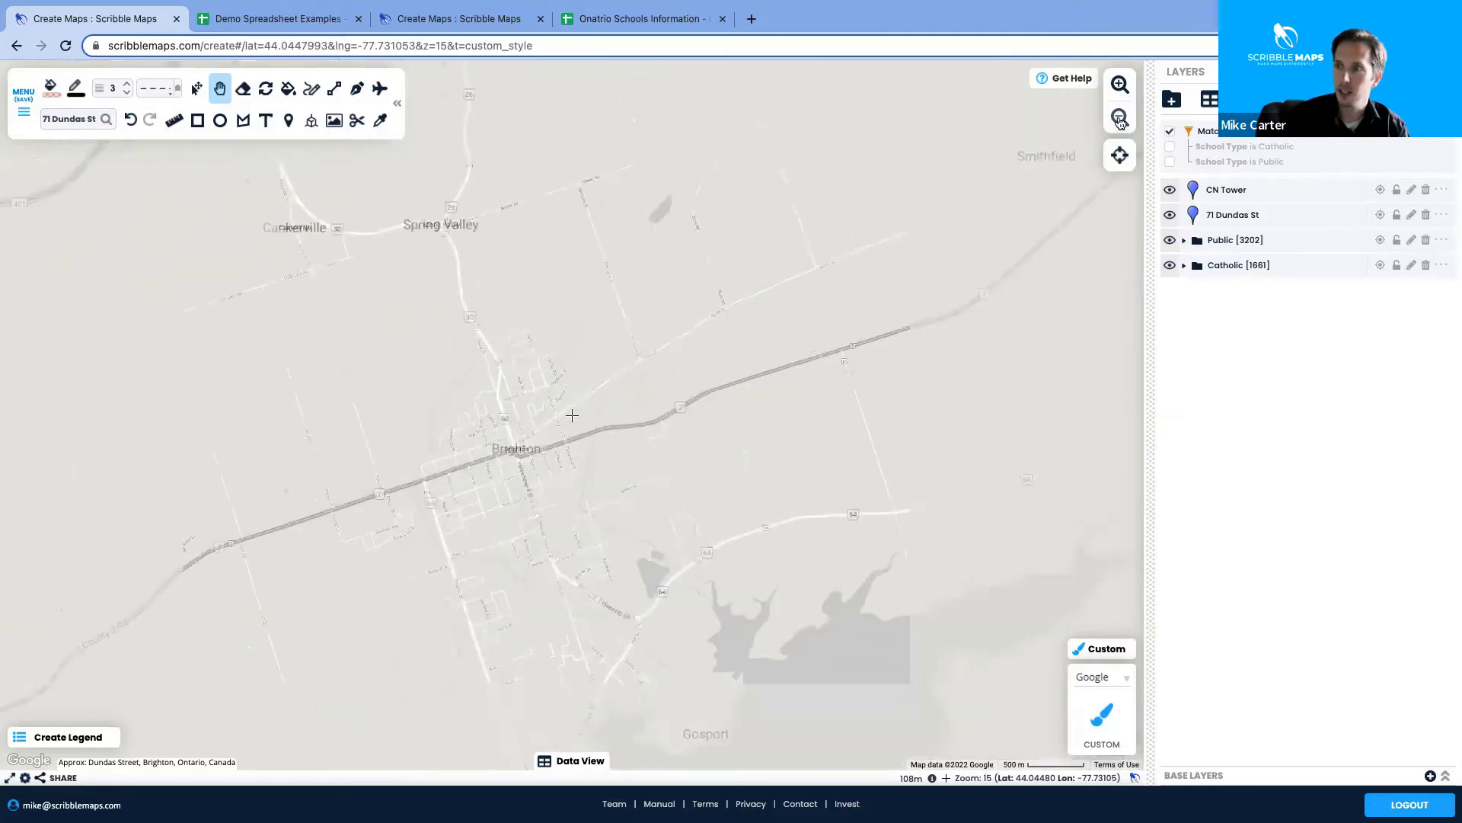
{"action": "left_click", "coordinate": [1120, 117]}
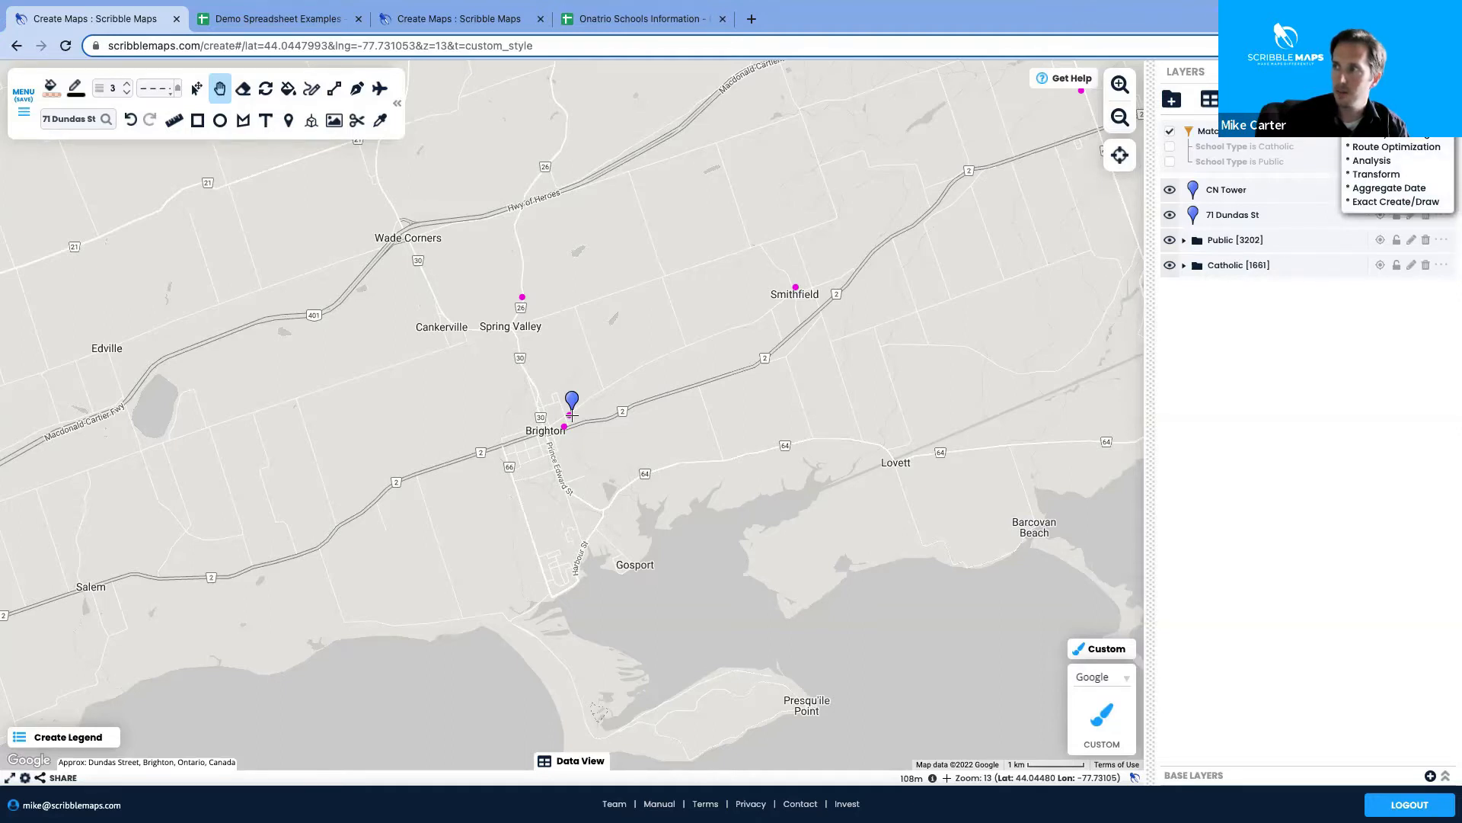
Choose Create > Circle > At Marker(s) in the Operations & Analysis tools
{"action": "left_click", "coordinate": [1362, 99]}
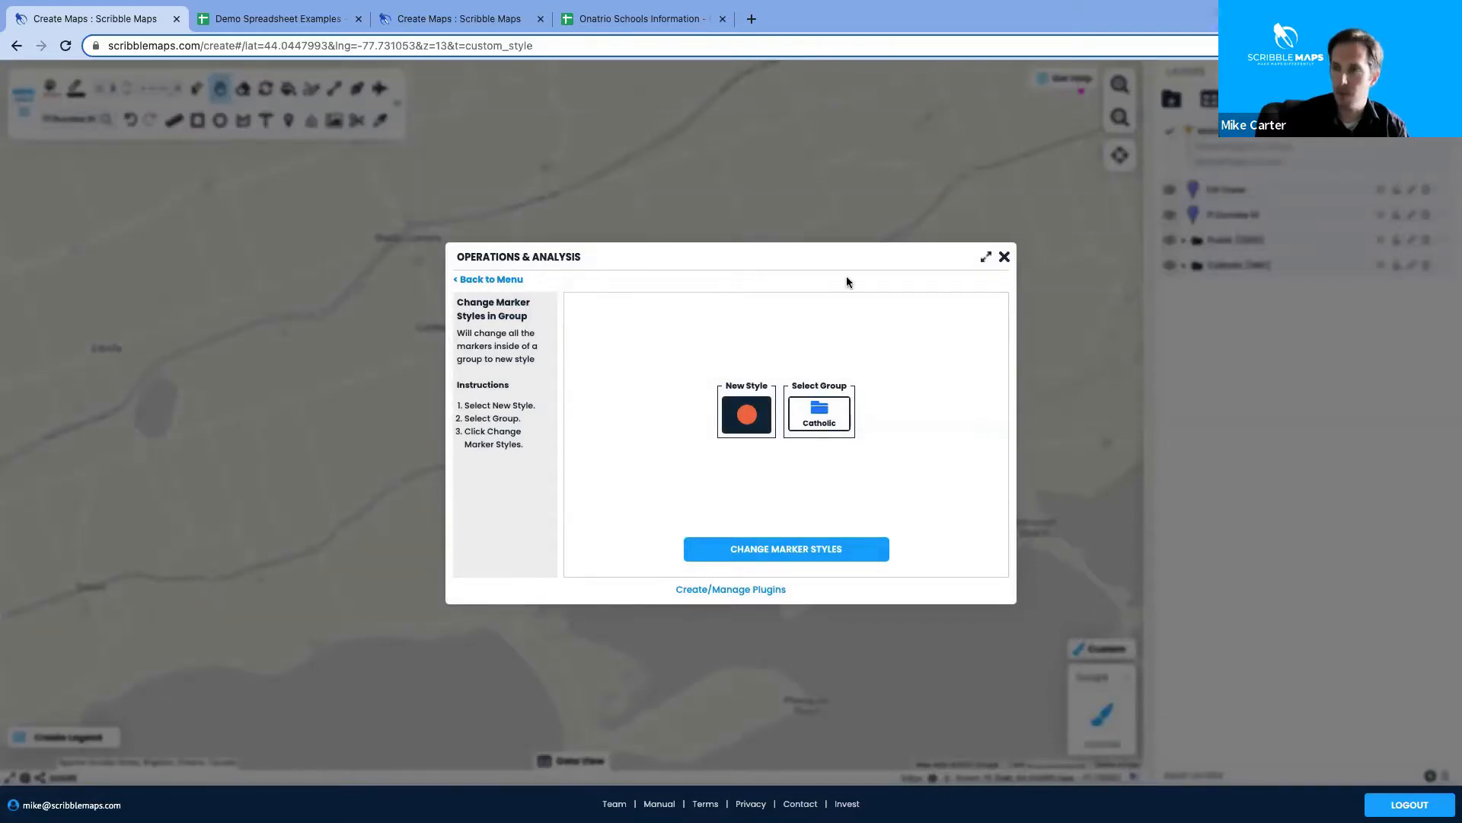
{"action": "left_click", "coordinate": [511, 280]}
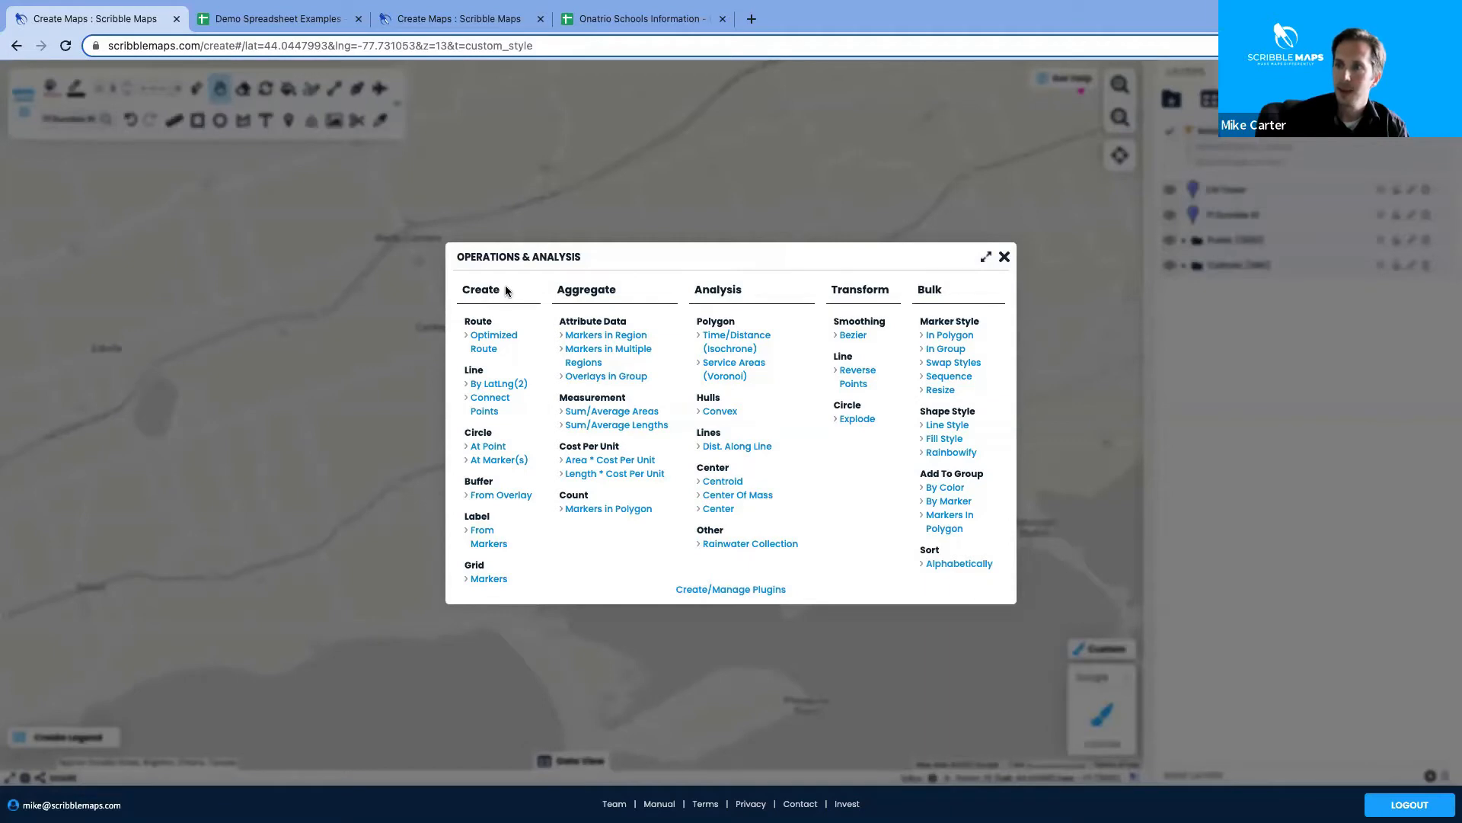
{"action": "left_click", "coordinate": [499, 460]}
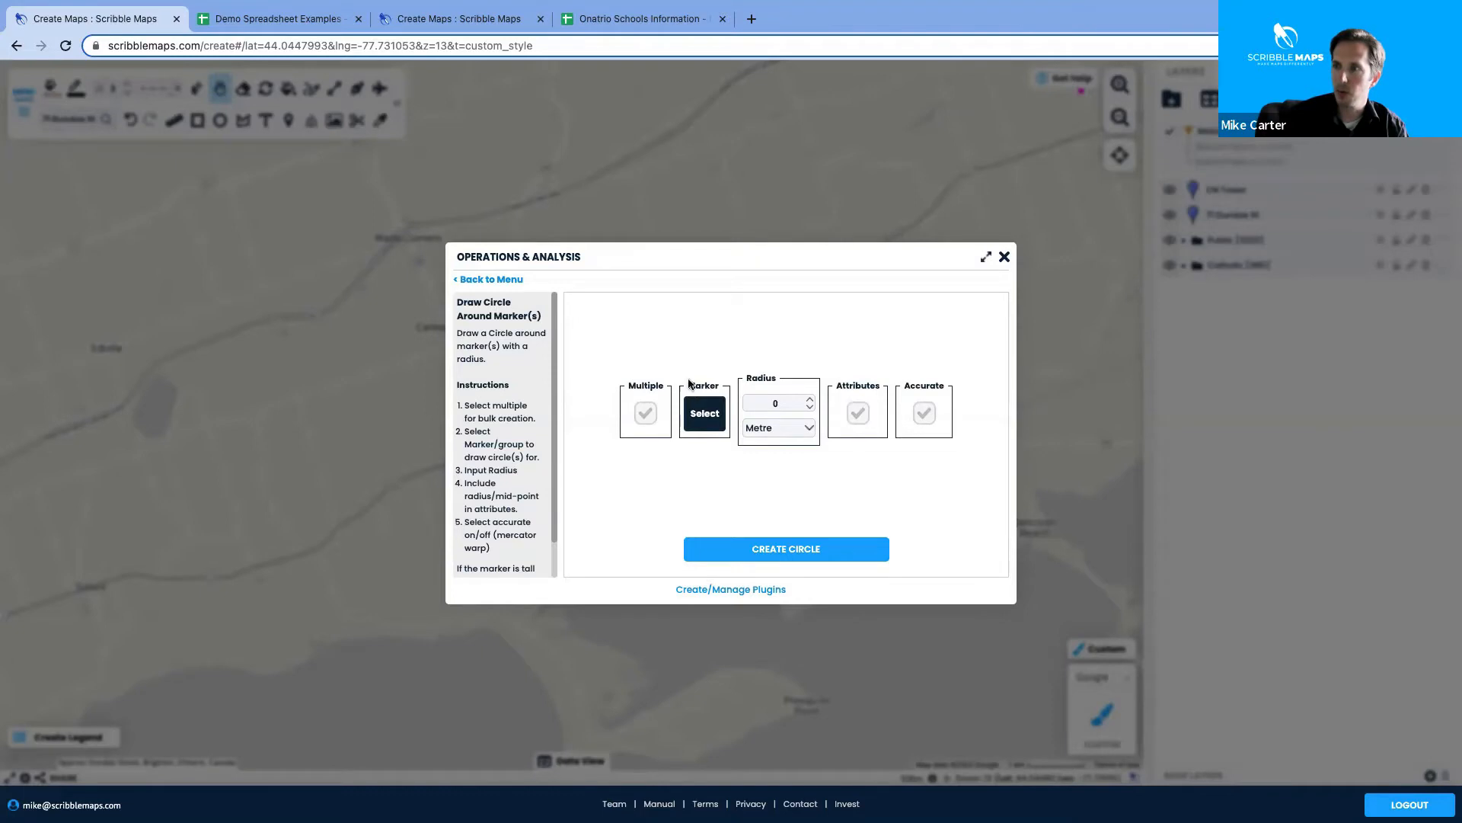
{"action": "left_click", "coordinate": [705, 415]}
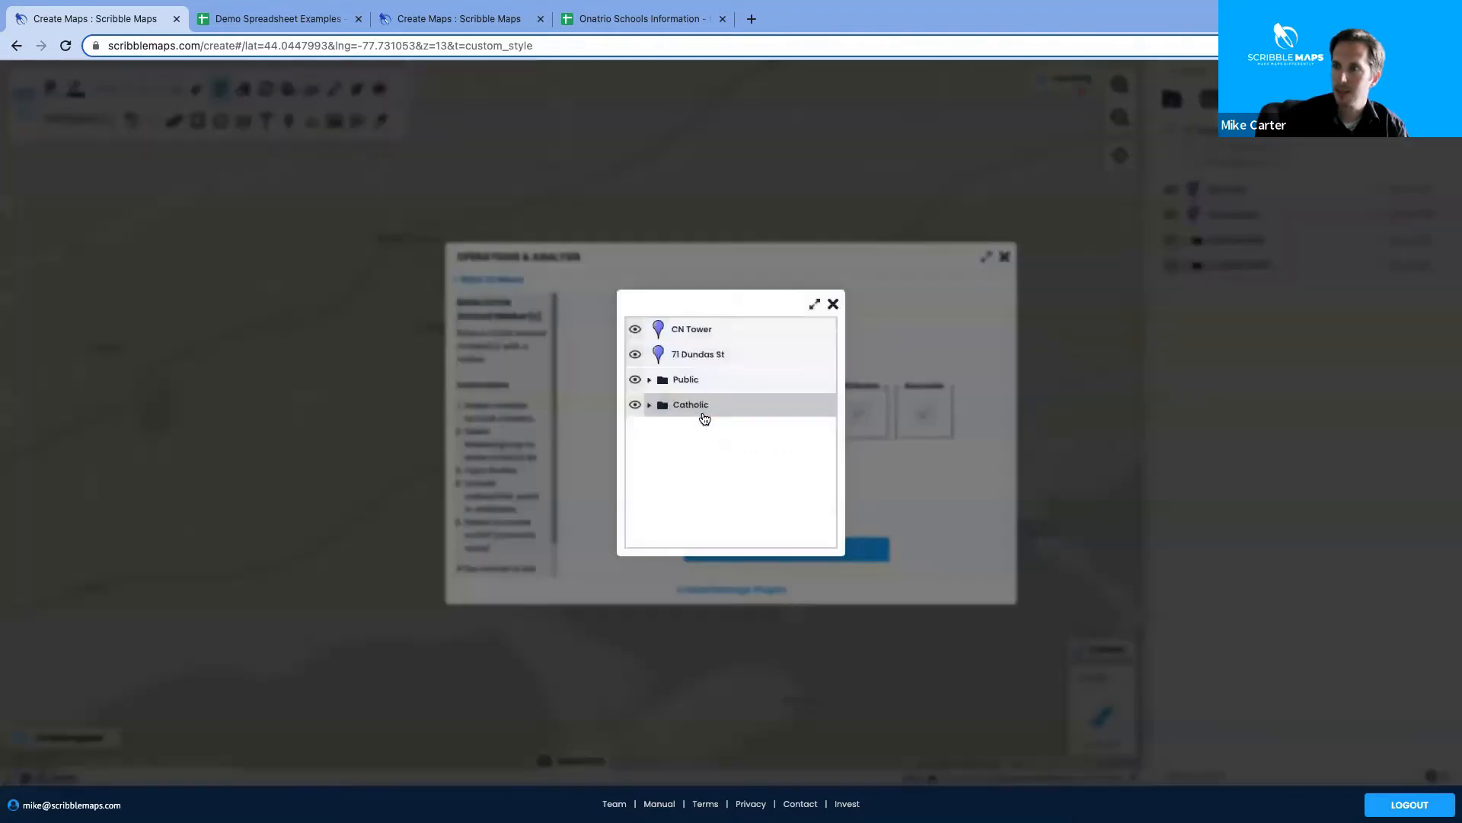
{"action": "left_click", "coordinate": [700, 356]}
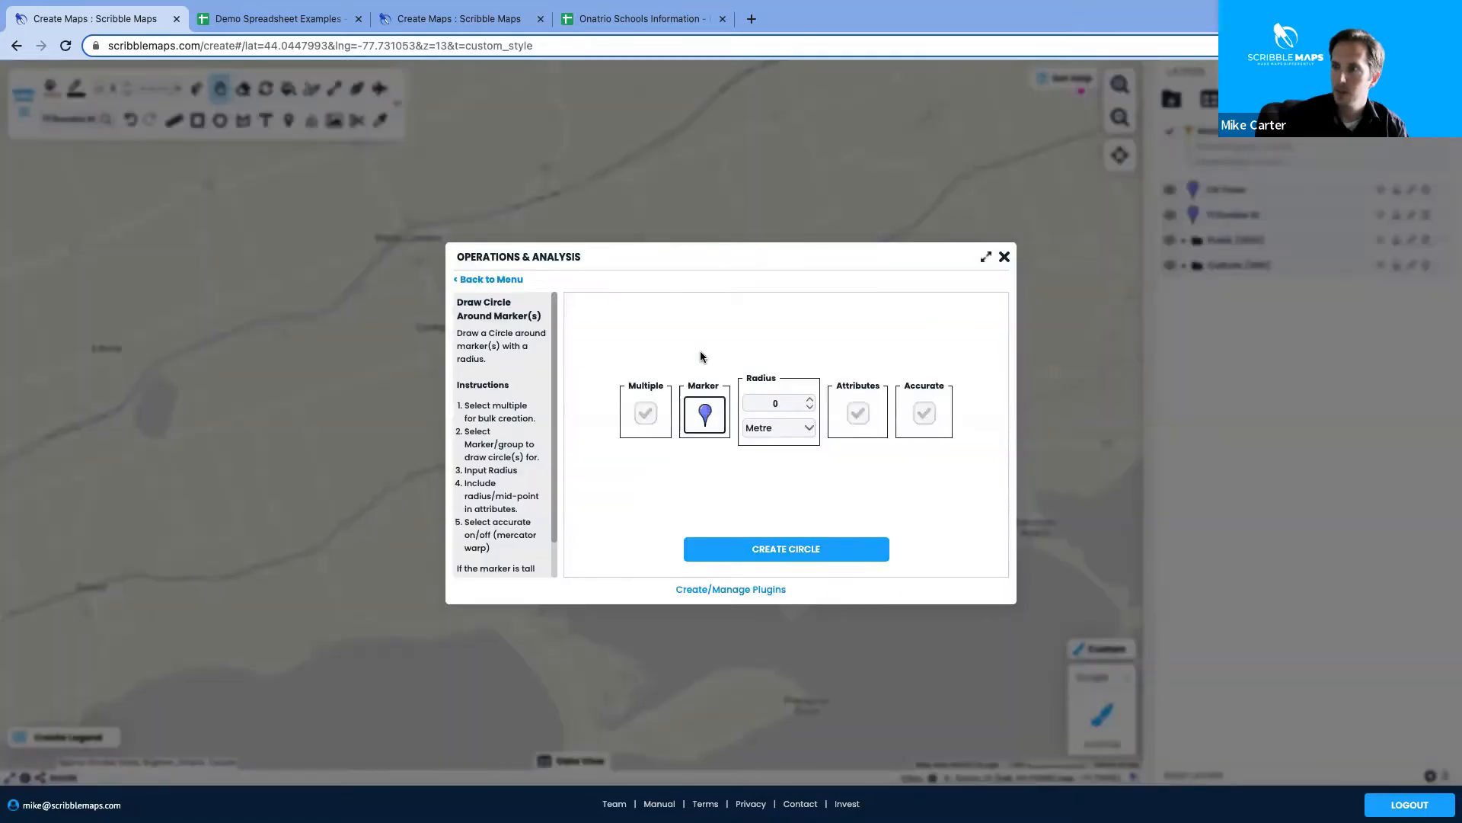
{"action": "left_click", "coordinate": [768, 428]}
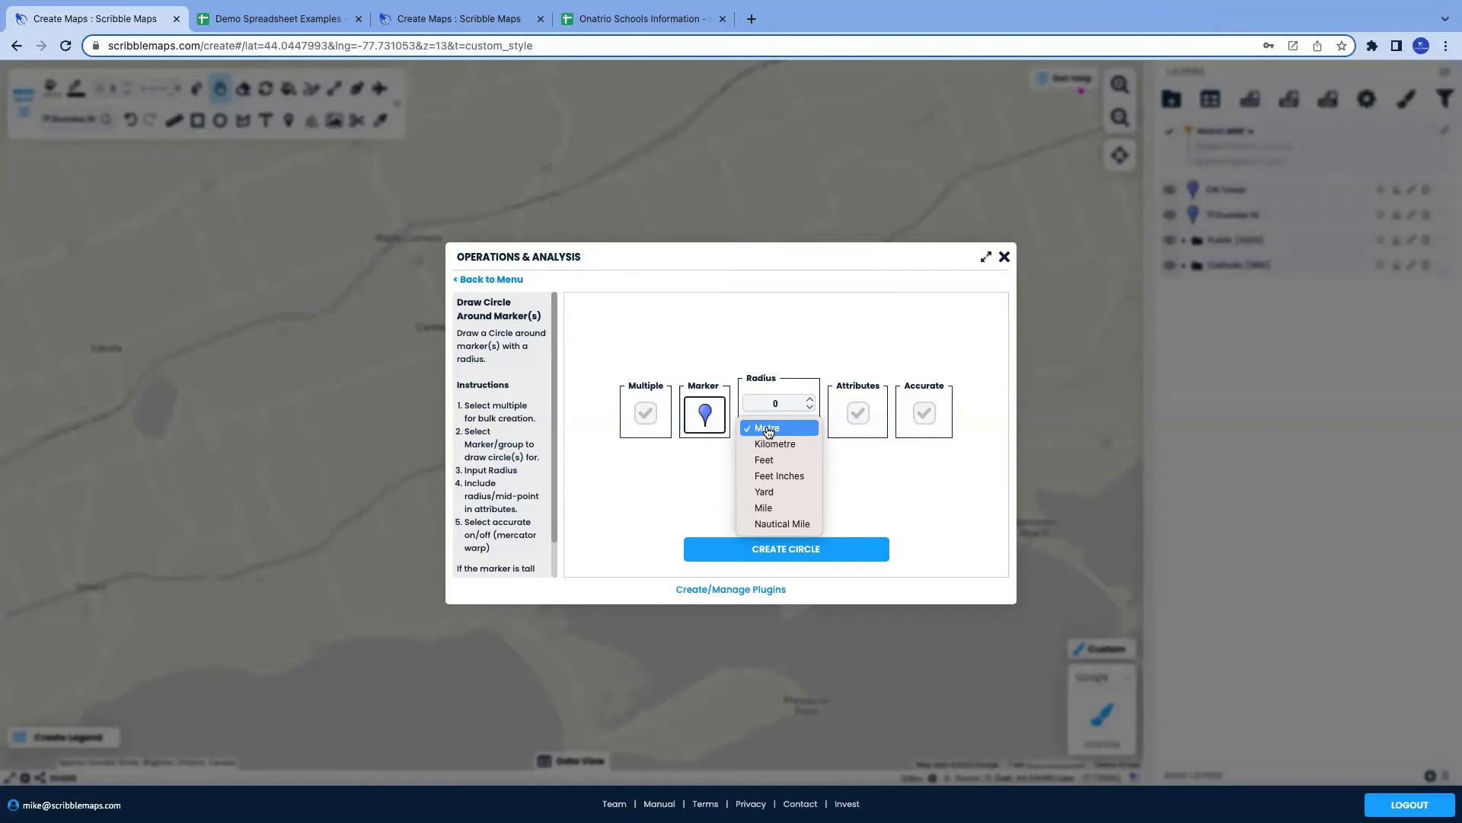
{"action": "left_click", "coordinate": [773, 444]}
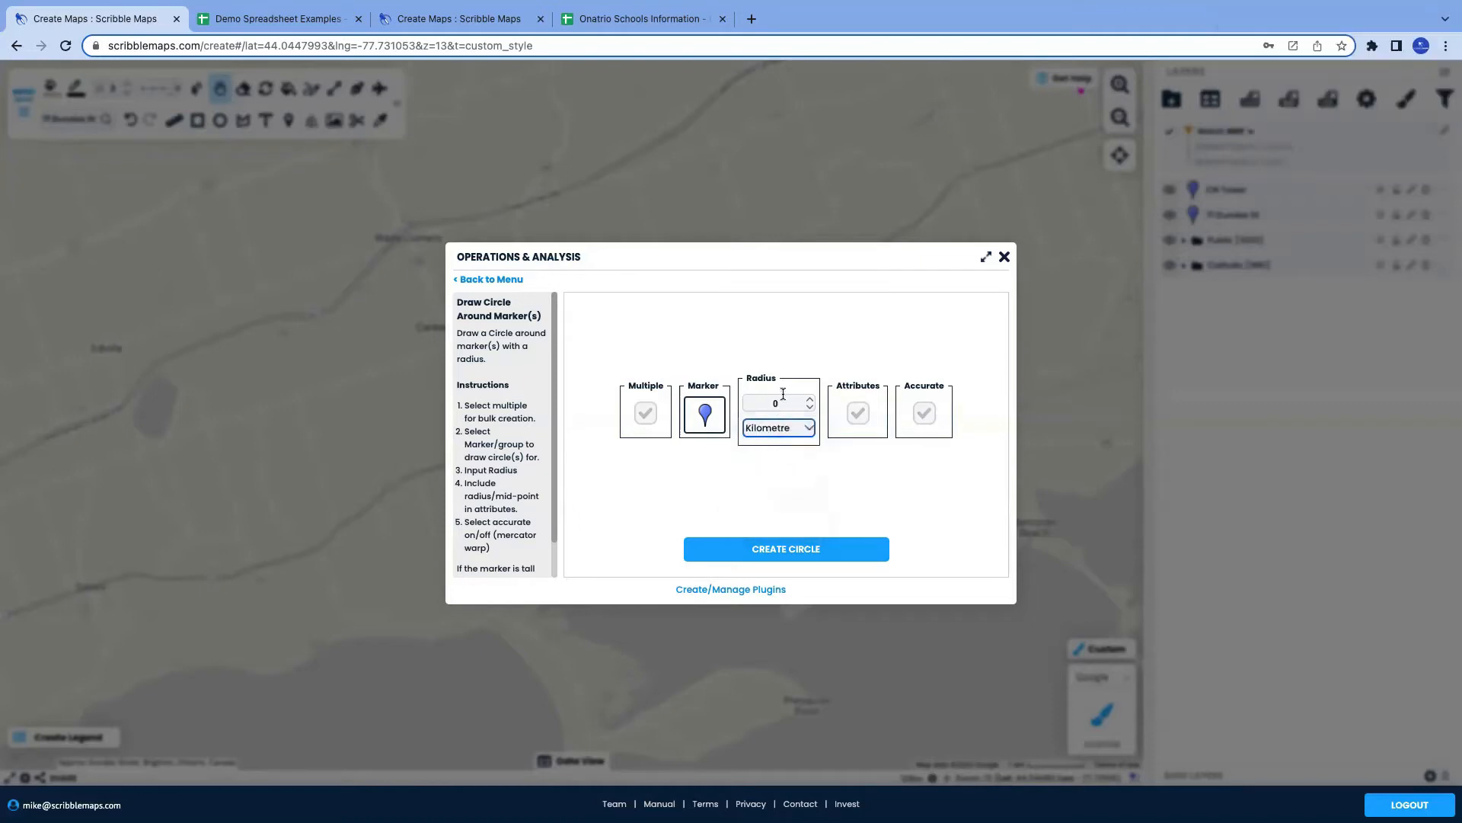
{"action": "left_click", "coordinate": [787, 404]}
{"action": "key", "text": "BackSpace"}
{"action": "type", "text": "20"}
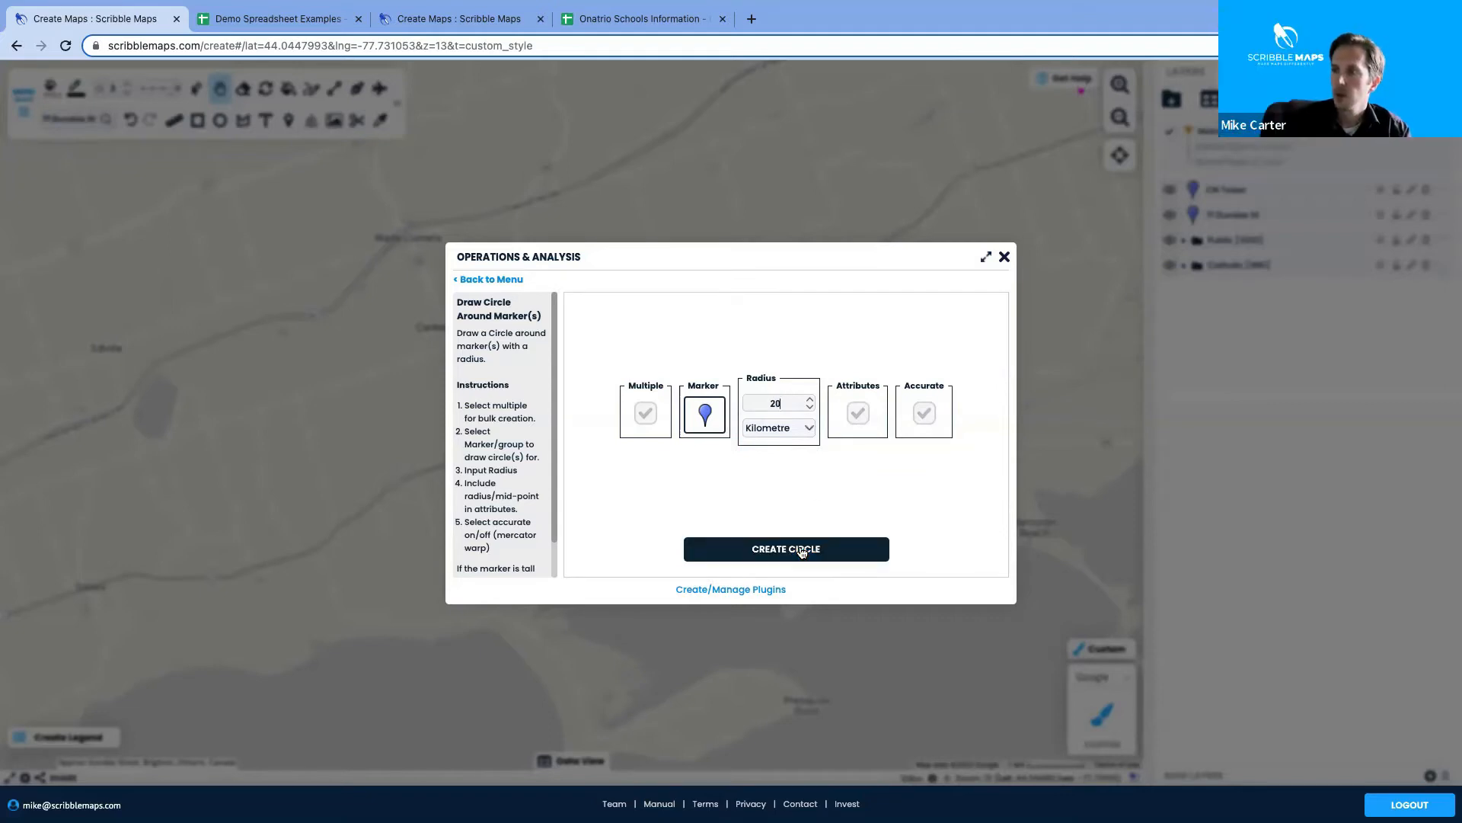
{"action": "left_click", "coordinate": [801, 552]}
{"action": "left_click", "coordinate": [710, 440]}
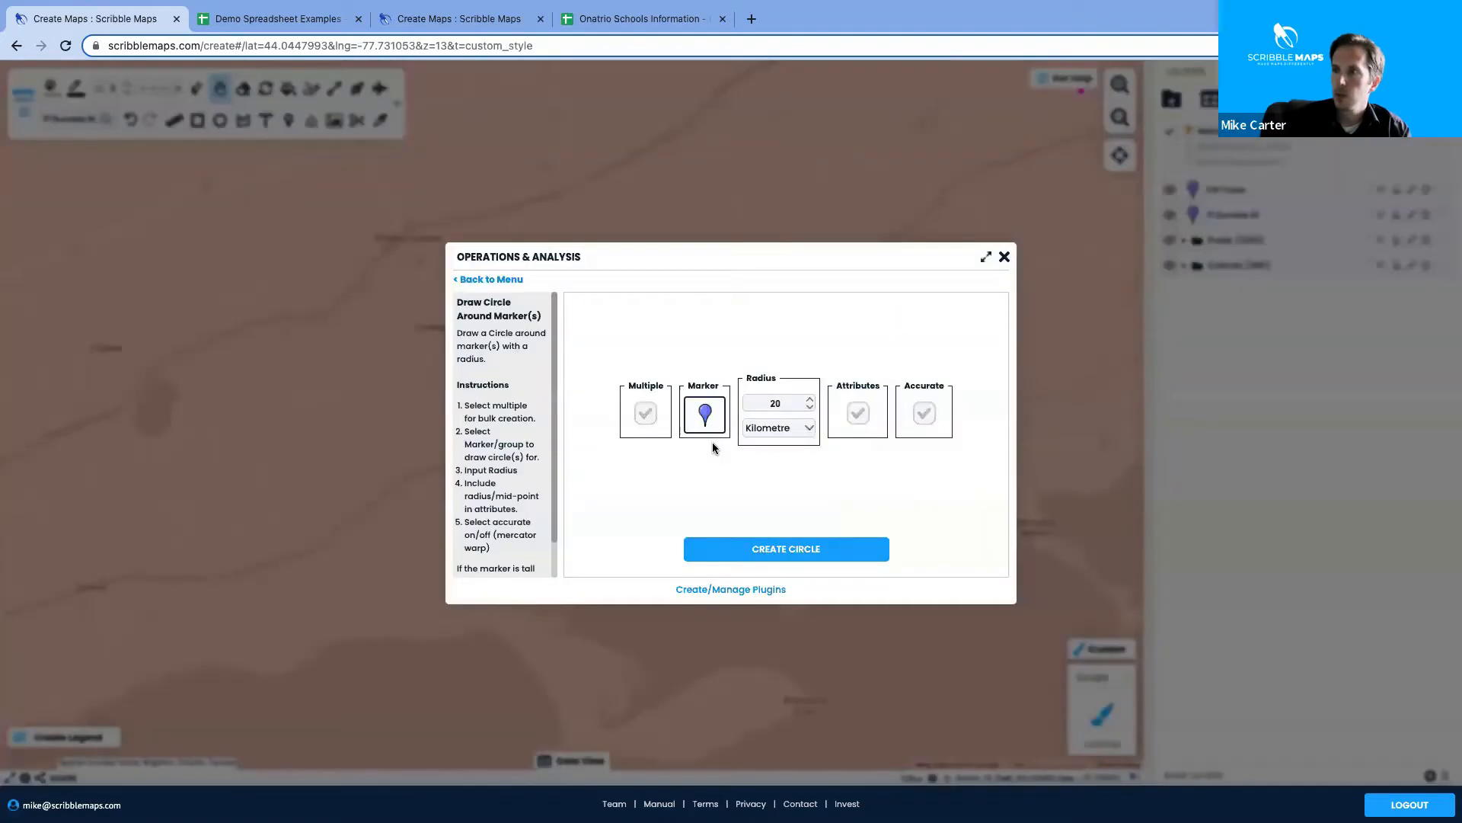
{"action": "left_click", "coordinate": [1004, 257]}
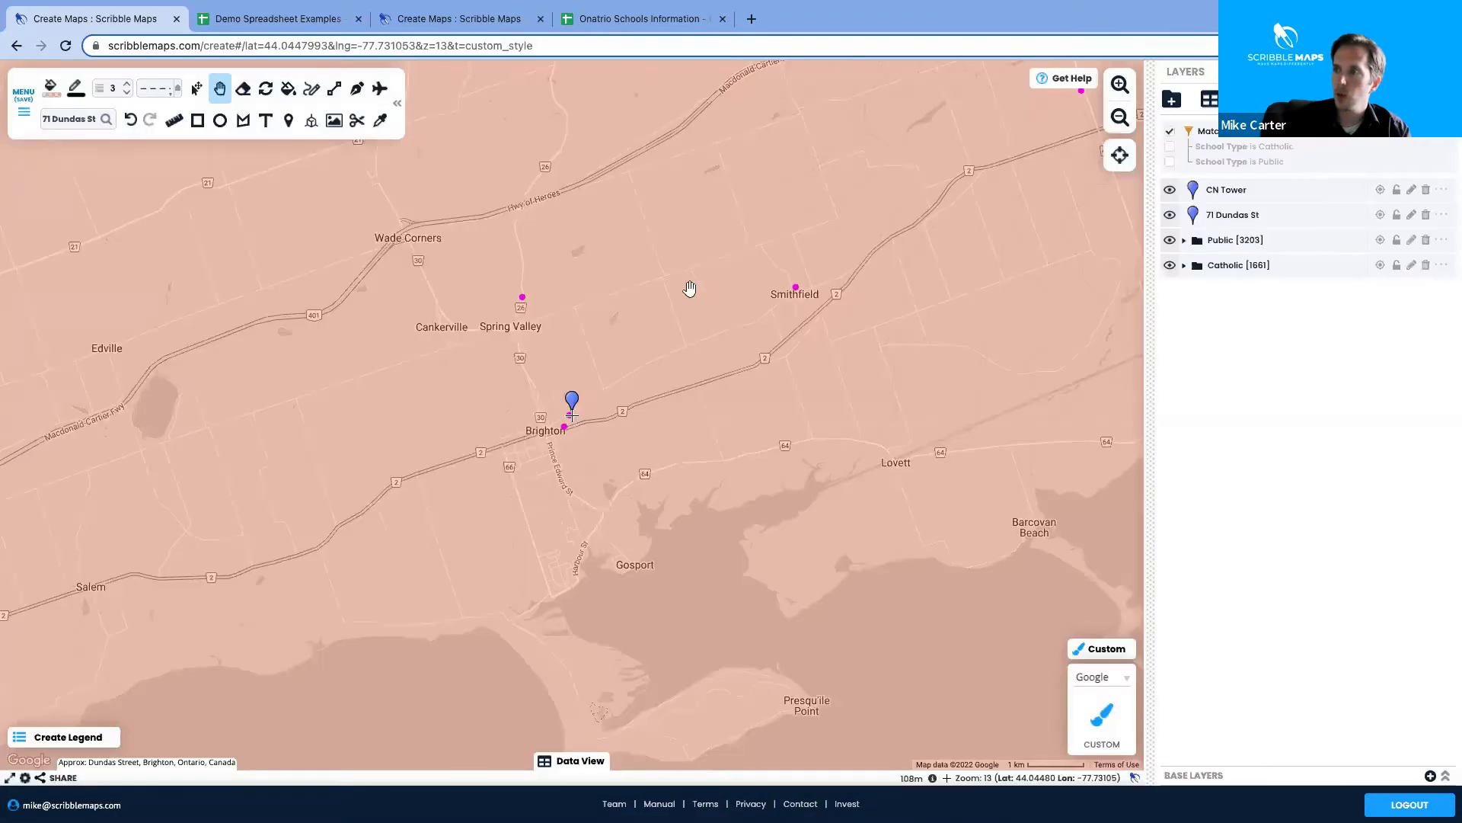
Zoom out two levels to see the whole 20 km circle
{"action": "left_click", "coordinate": [1130, 126]}
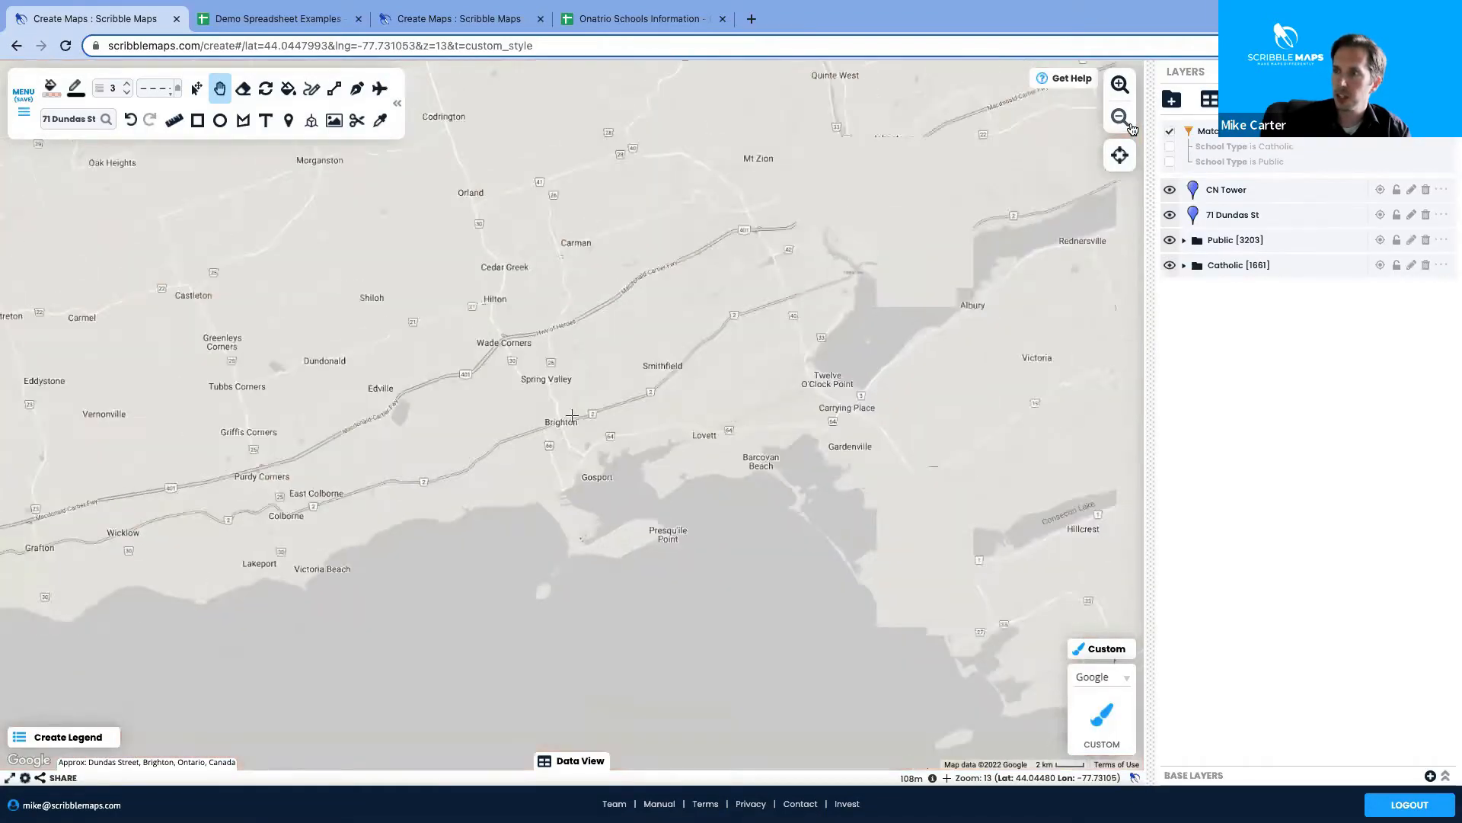
{"action": "left_click", "coordinate": [1120, 118]}
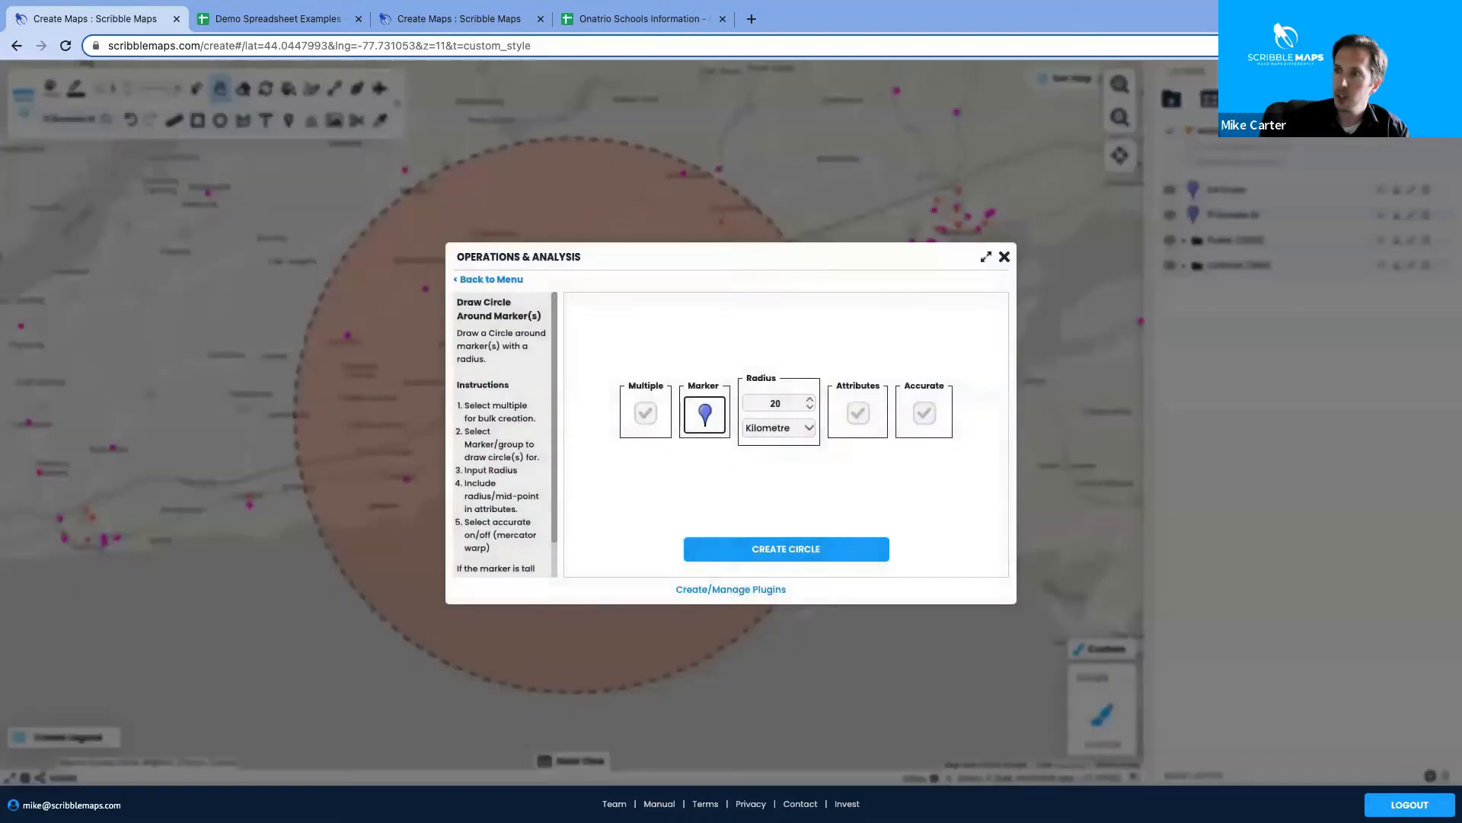
{"action": "left_click", "coordinate": [497, 281]}
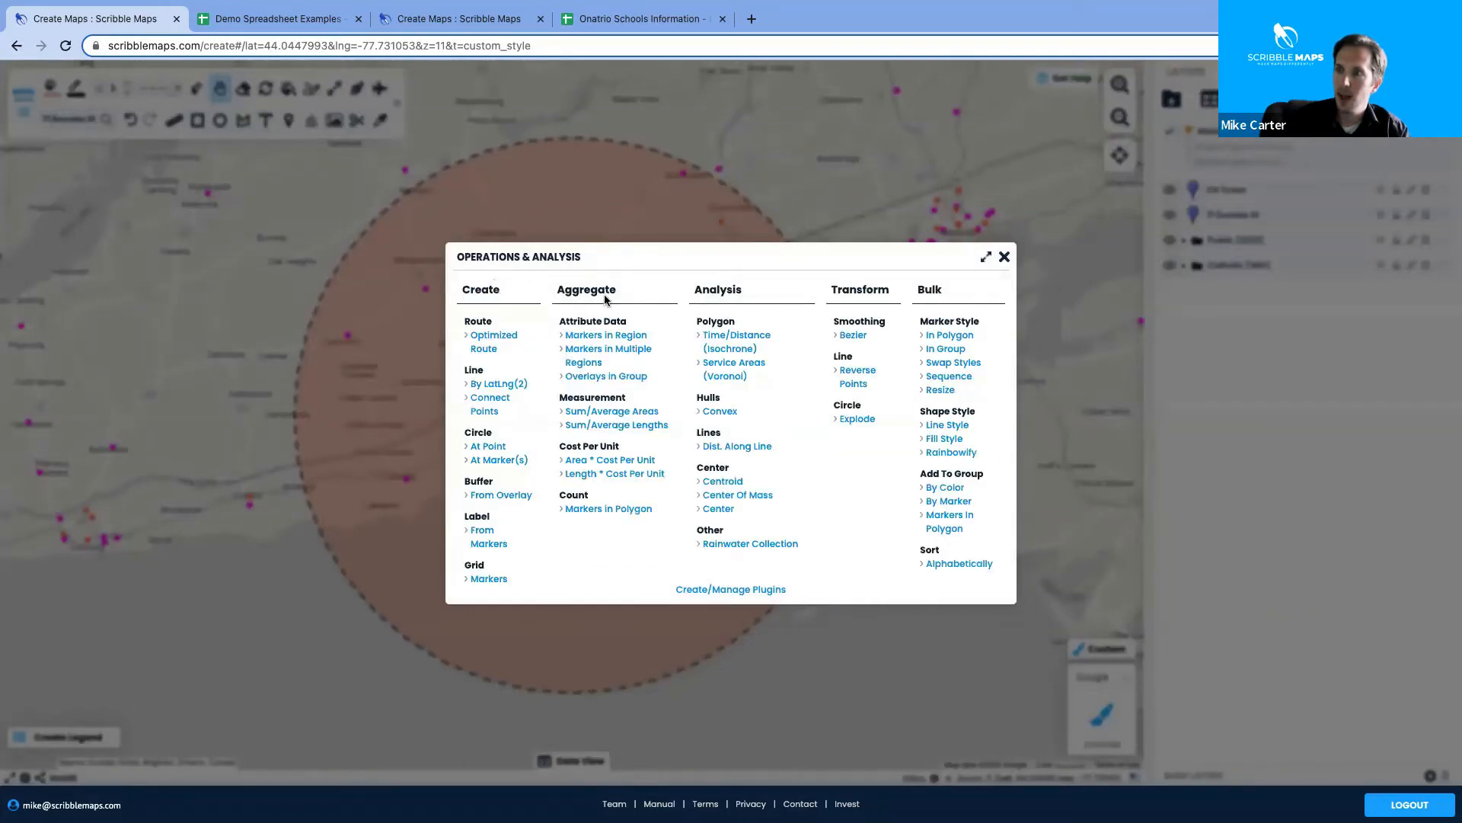
{"action": "left_click", "coordinate": [618, 509]}
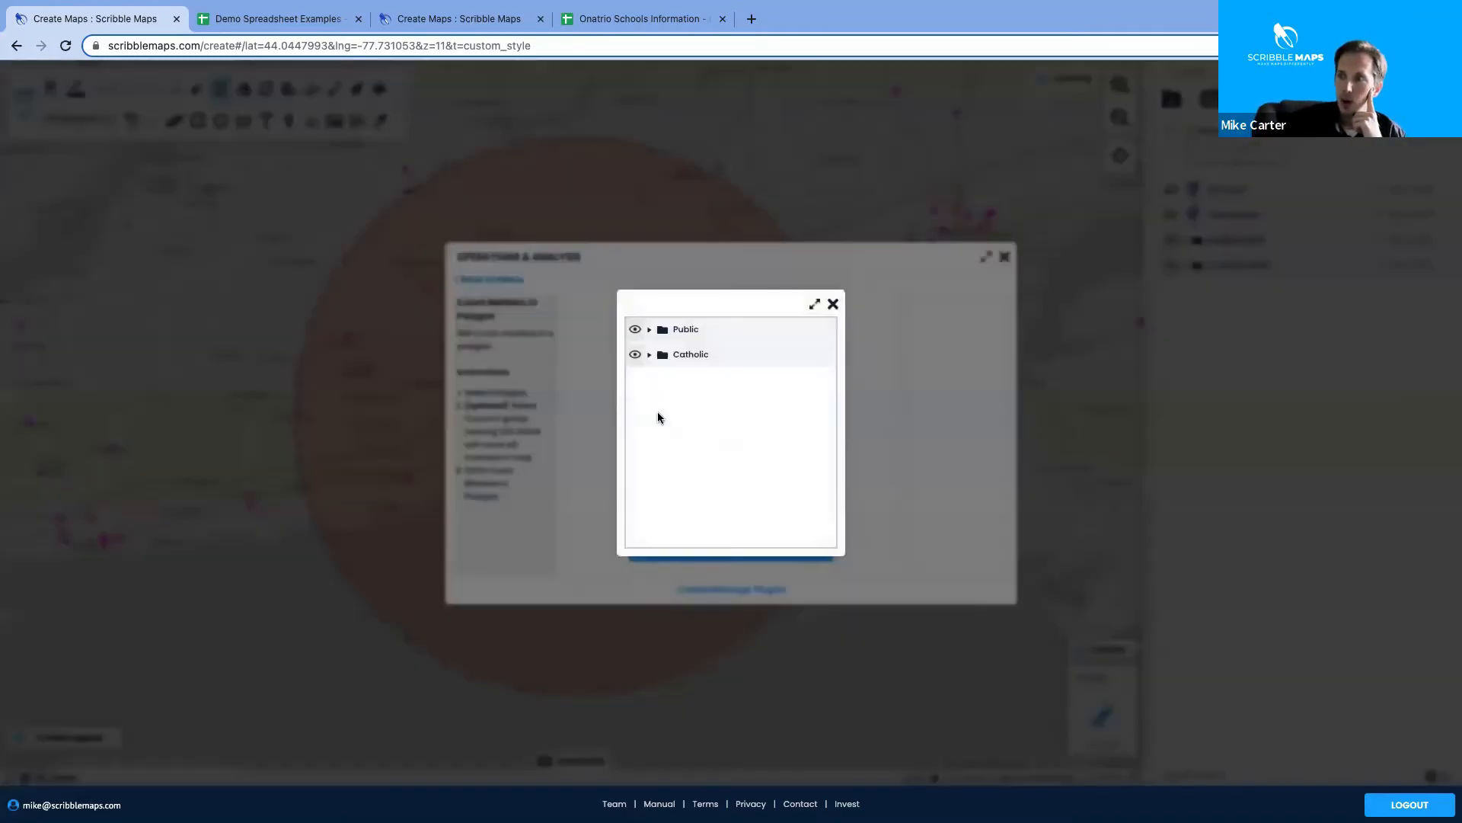
{"action": "left_click", "coordinate": [660, 416]}
{"action": "left_click", "coordinate": [650, 329]}
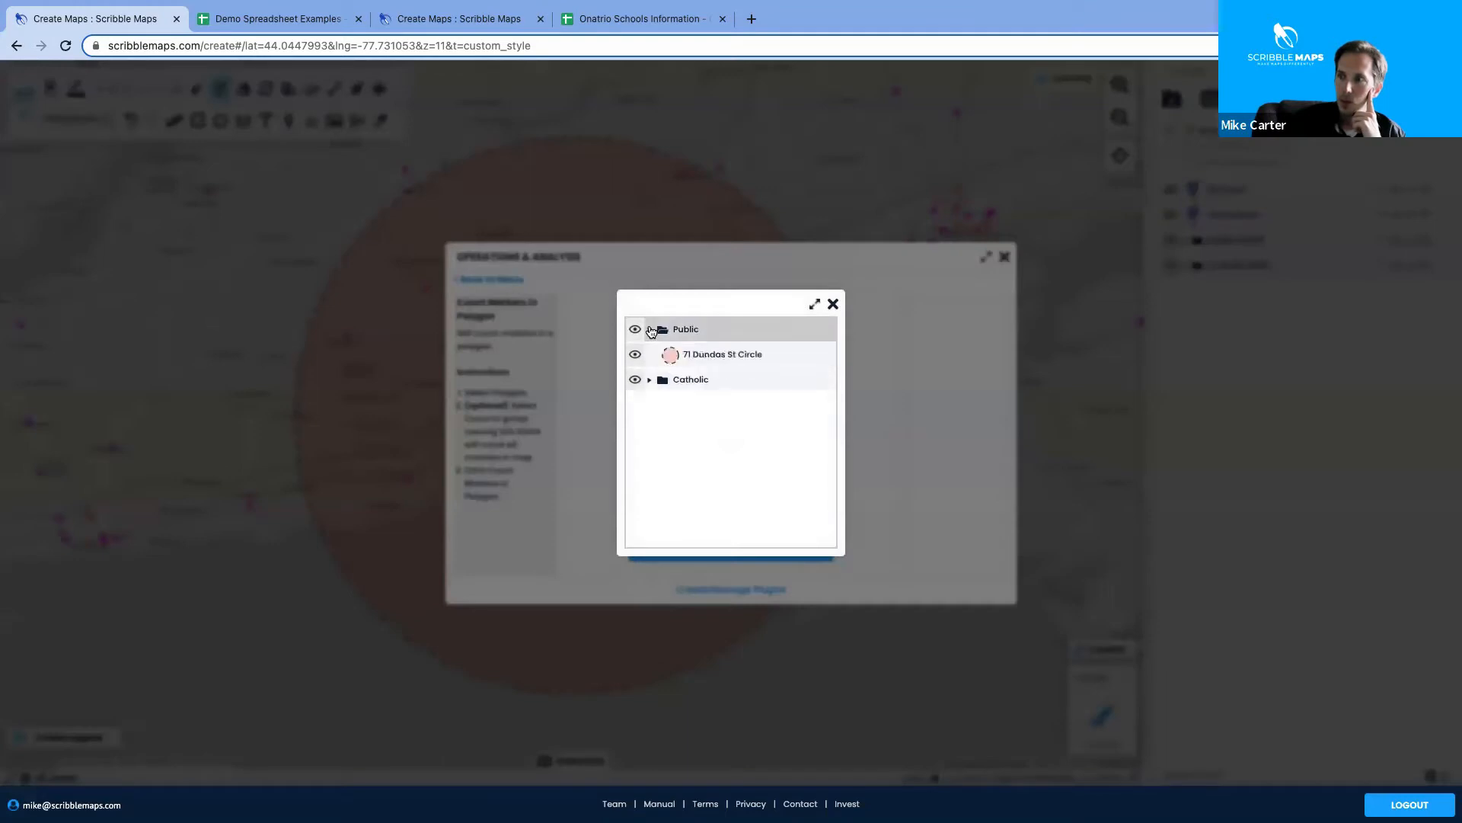
{"action": "left_click", "coordinate": [726, 358]}
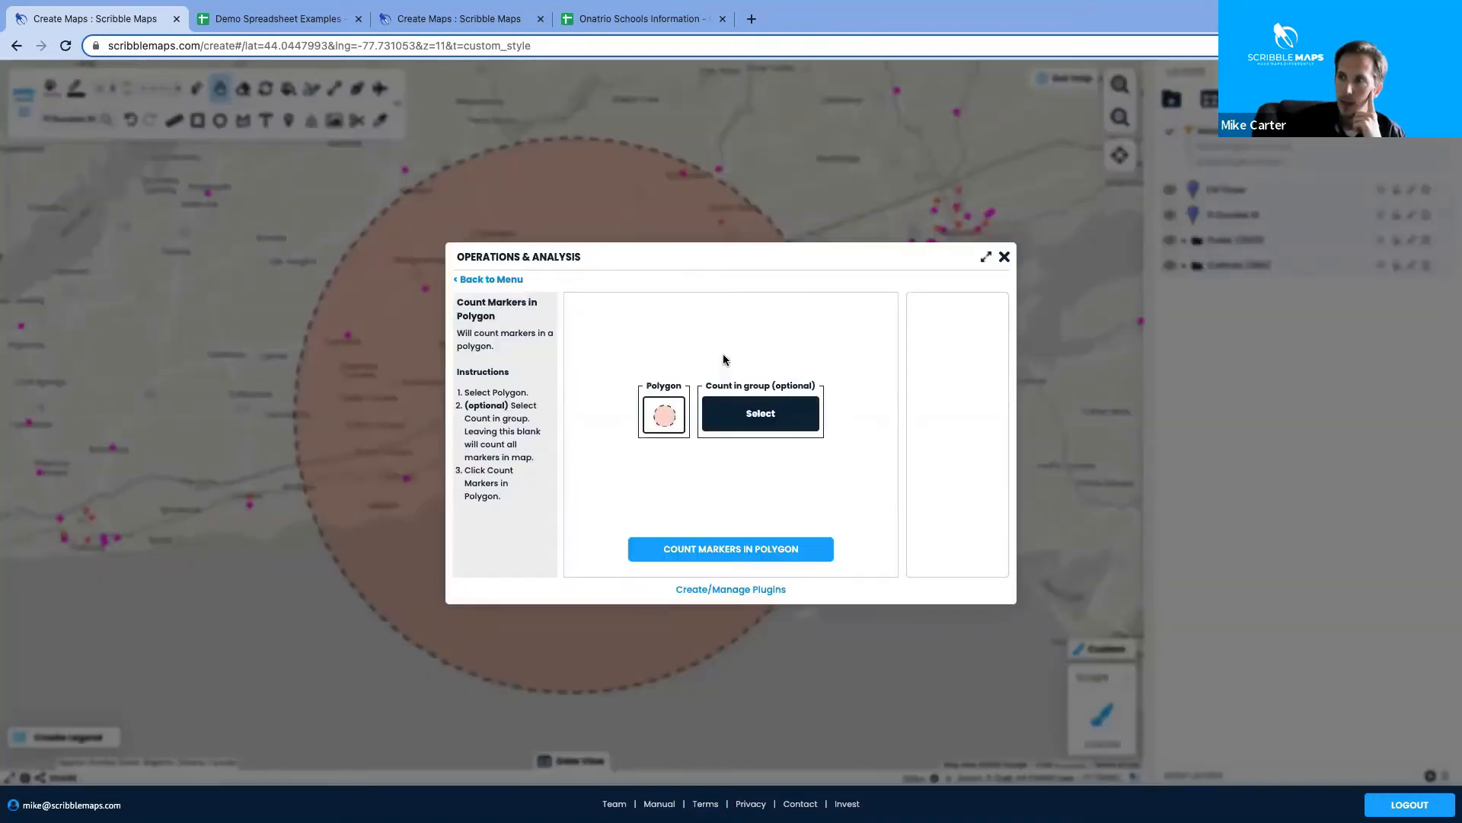
{"action": "left_click", "coordinate": [738, 405]}
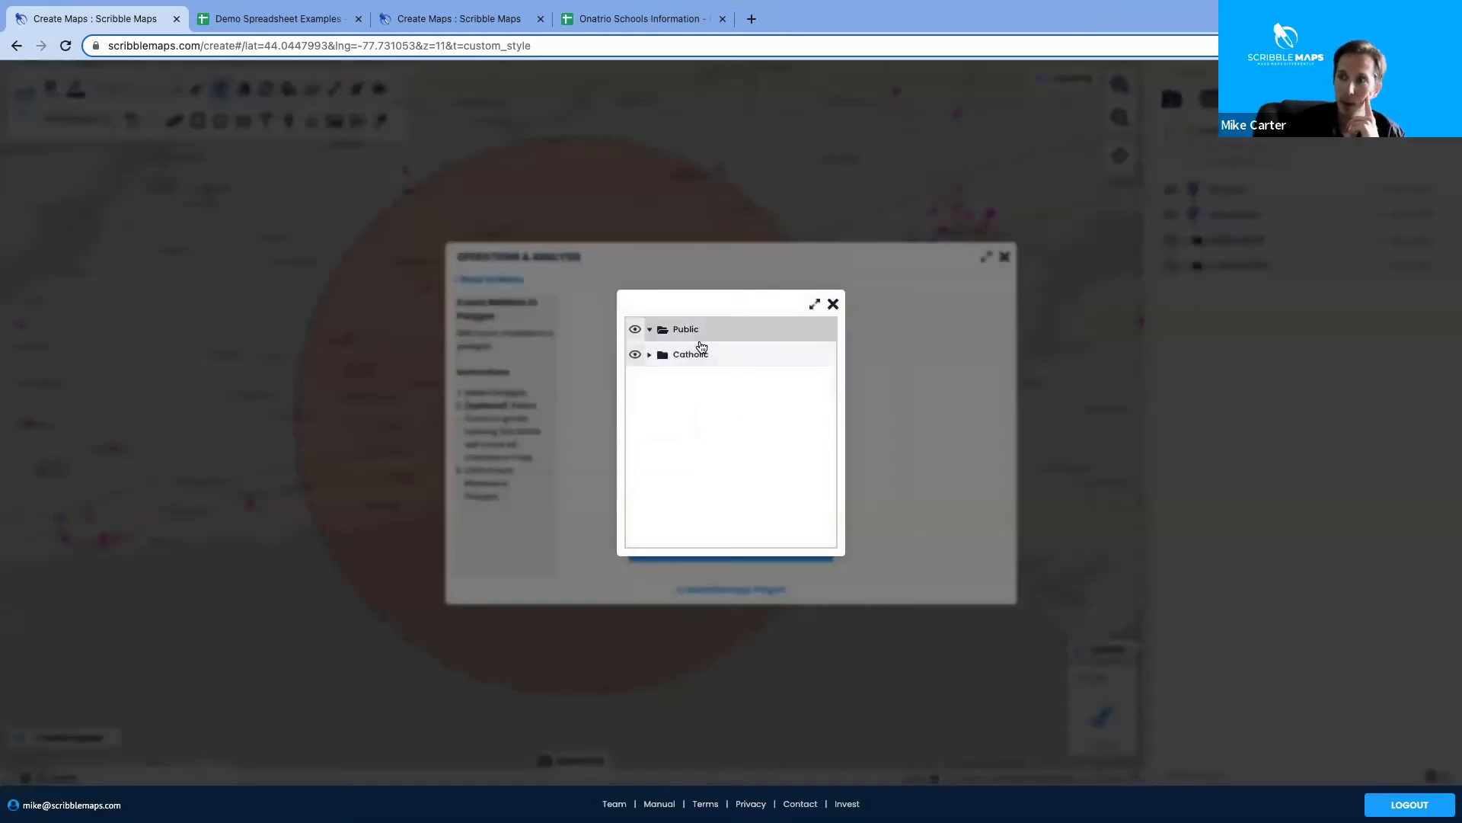
{"action": "left_click", "coordinate": [834, 304]}
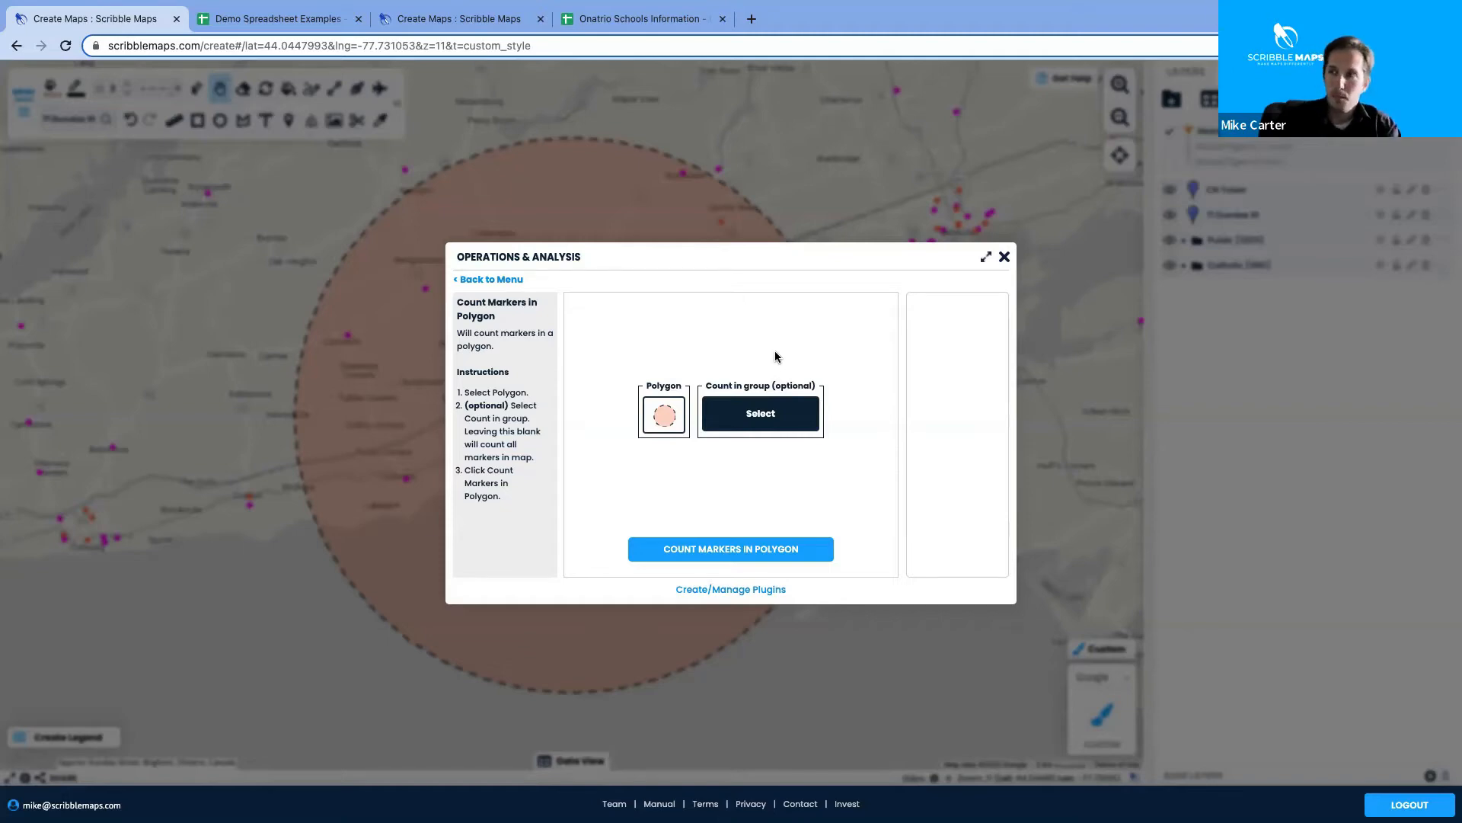
{"action": "left_click", "coordinate": [1004, 256]}
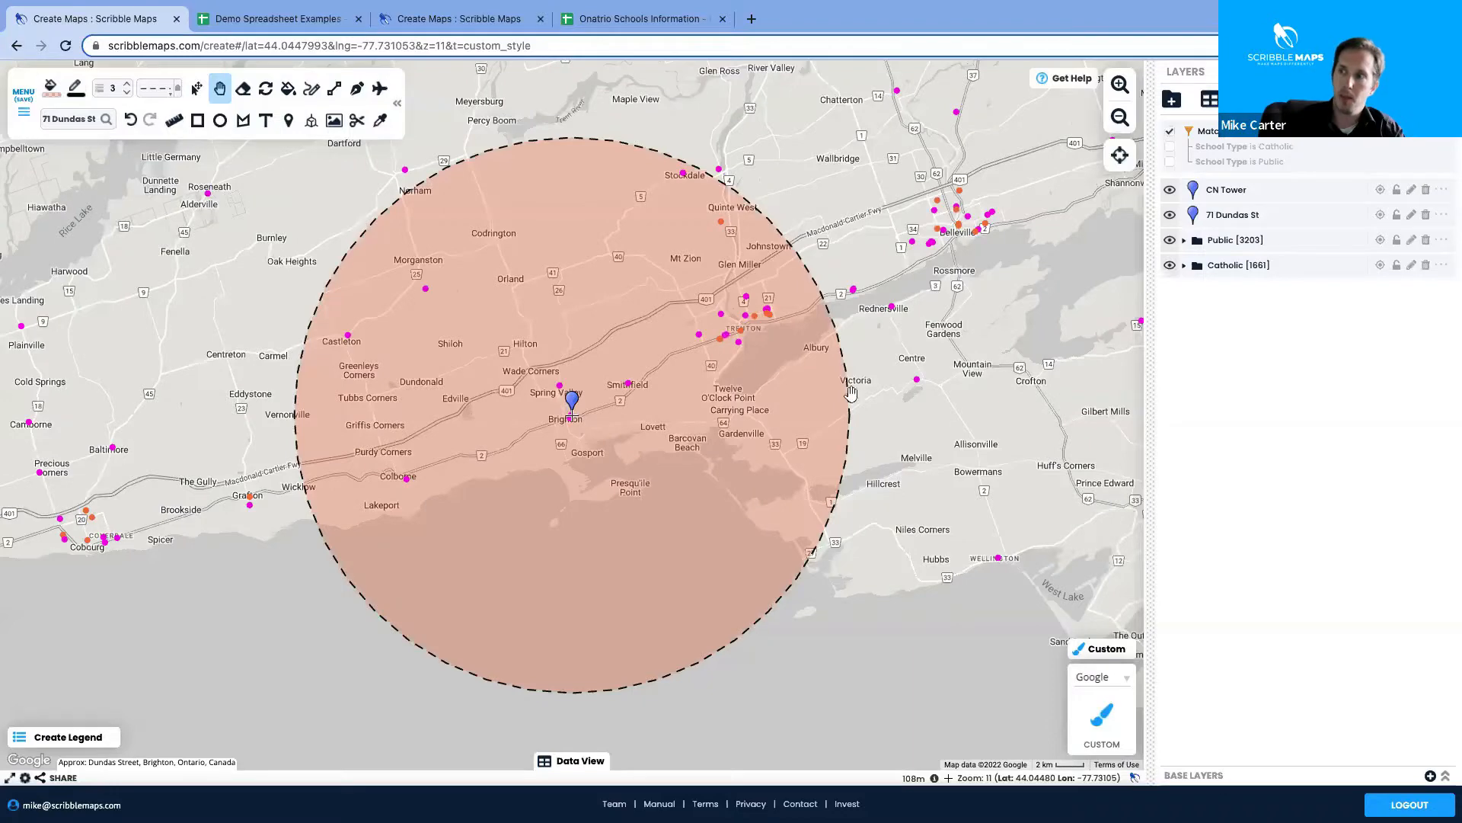
{"action": "left_click_drag", "start_coordinate": [320, 426], "coordinate": [407, 454]}
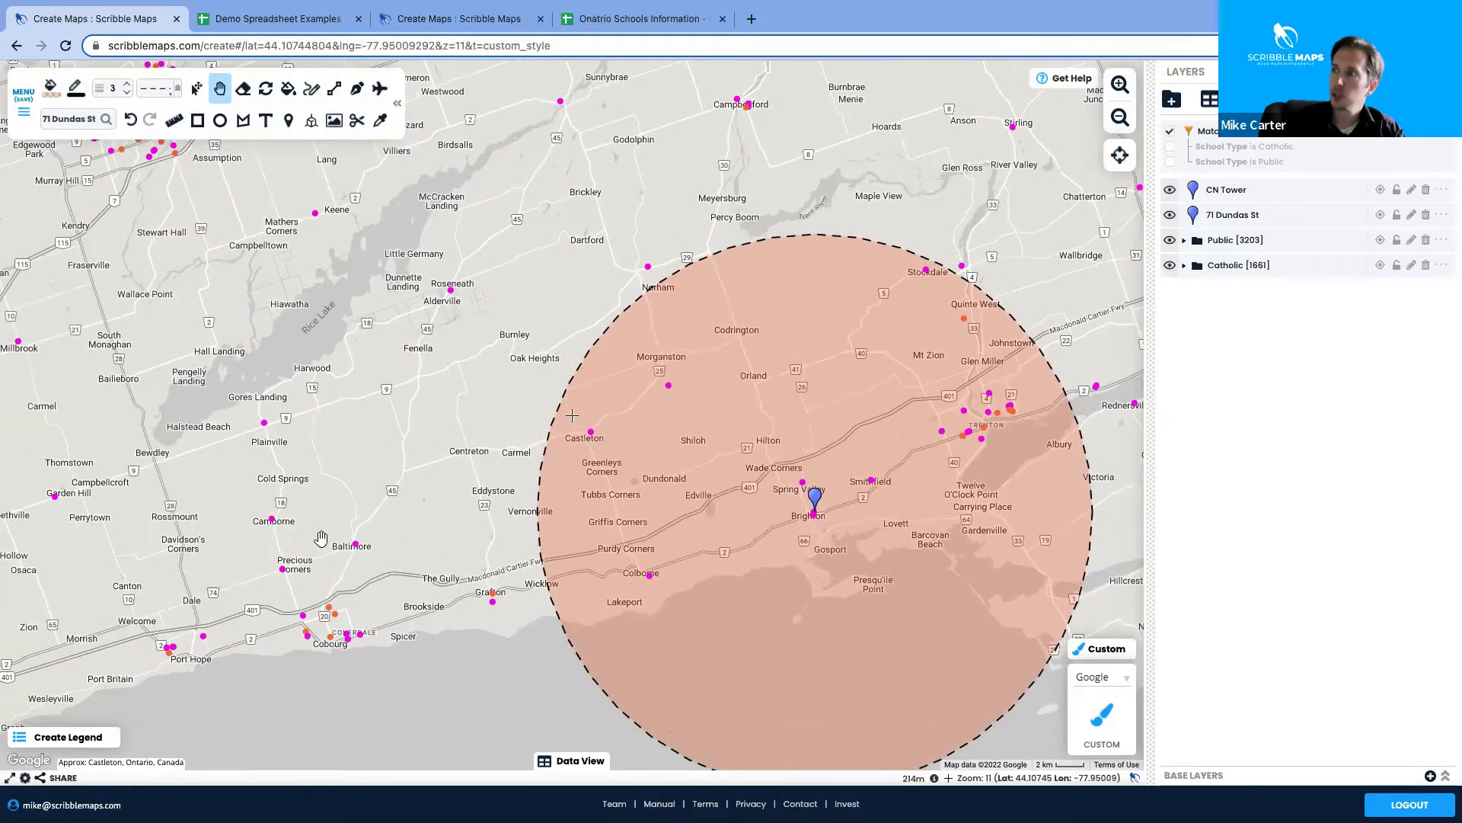
{"action": "left_click_drag", "start_coordinate": [503, 462], "coordinate": [613, 437]}
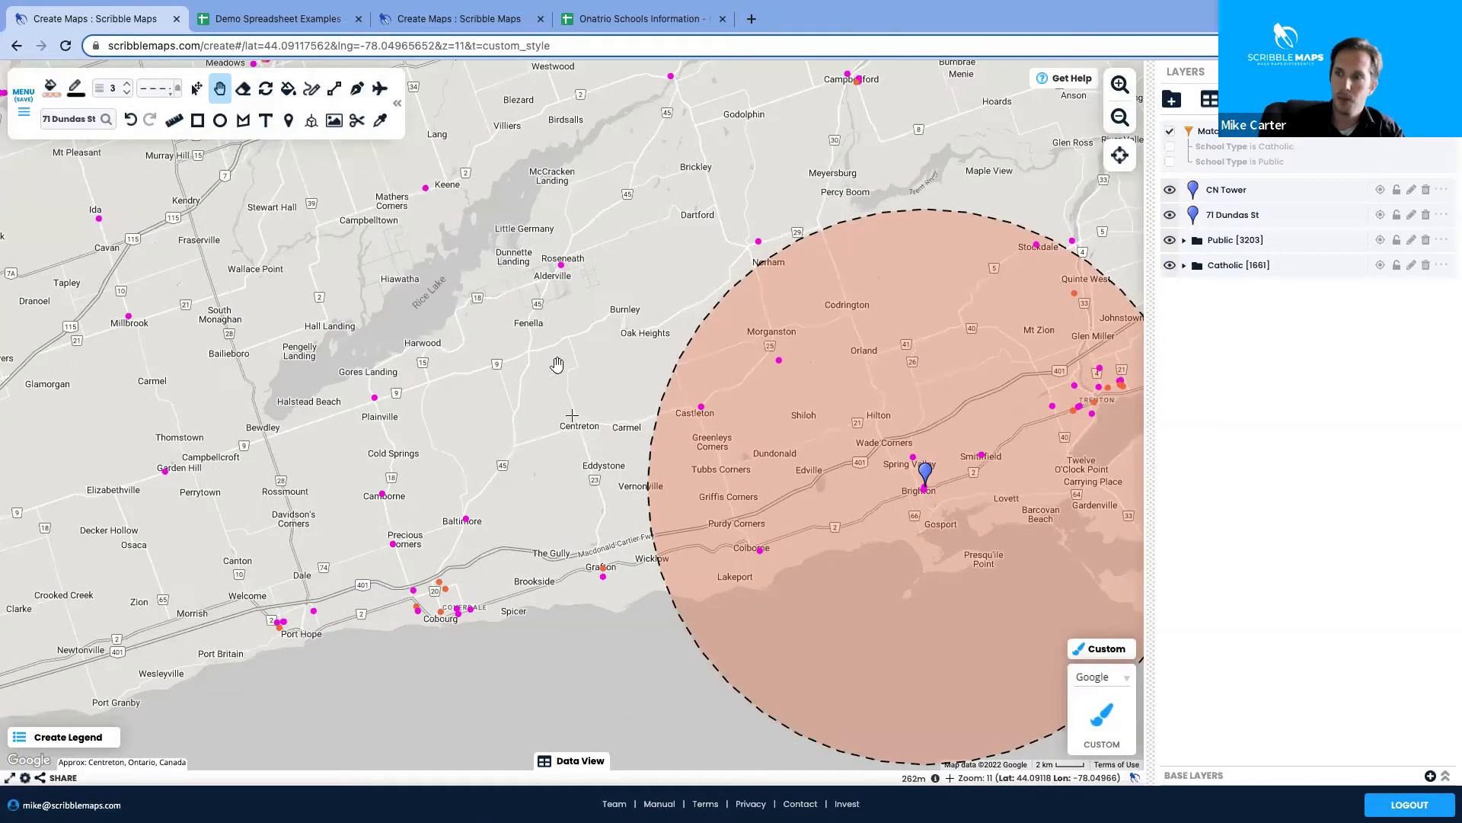
{"action": "left_click_drag", "start_coordinate": [449, 375], "coordinate": [385, 447]}
{"action": "left_click_drag", "start_coordinate": [538, 292], "coordinate": [517, 362]}
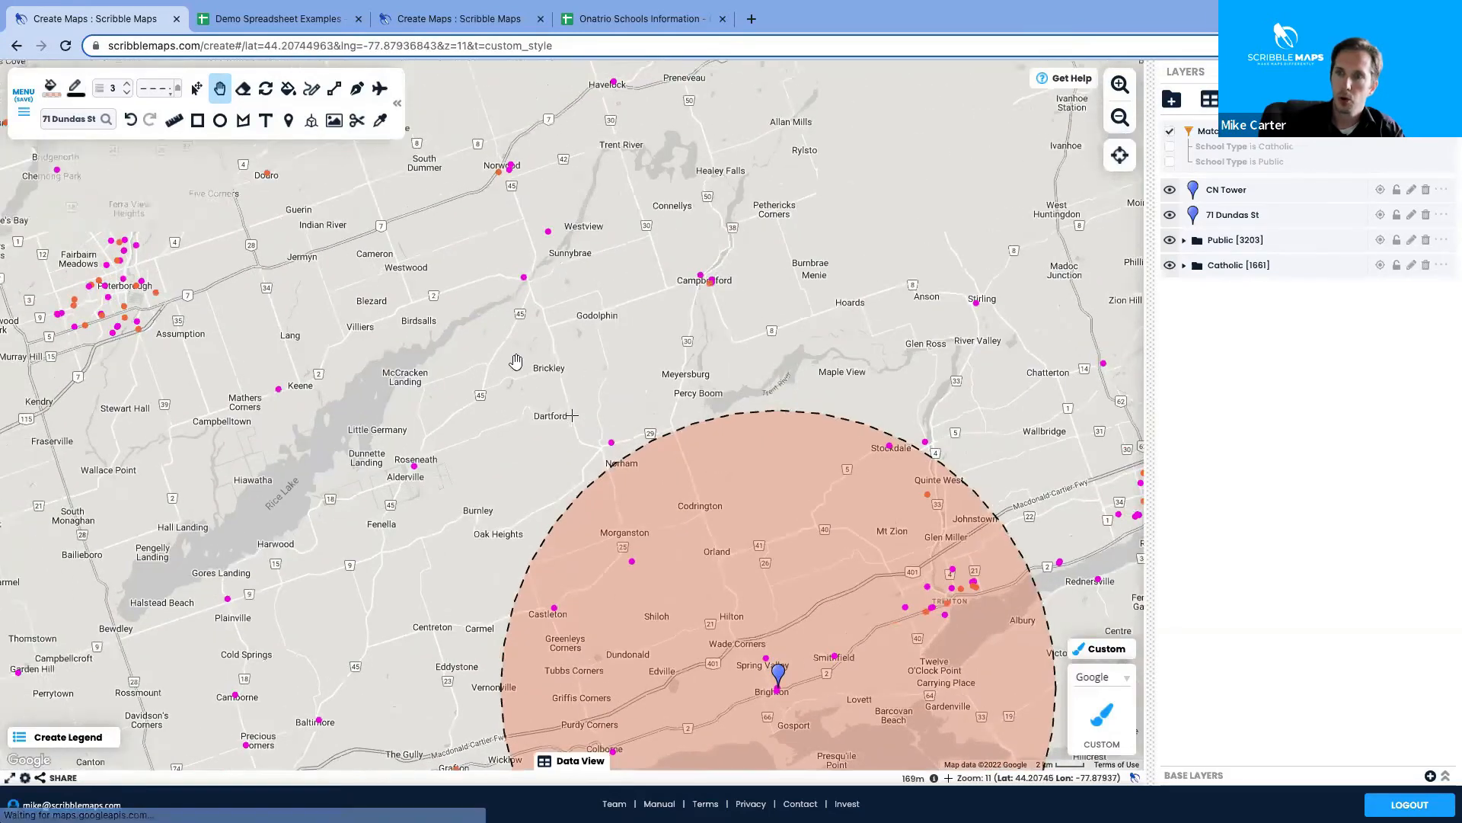
{"action": "left_click_drag", "start_coordinate": [377, 322], "coordinate": [489, 355]}
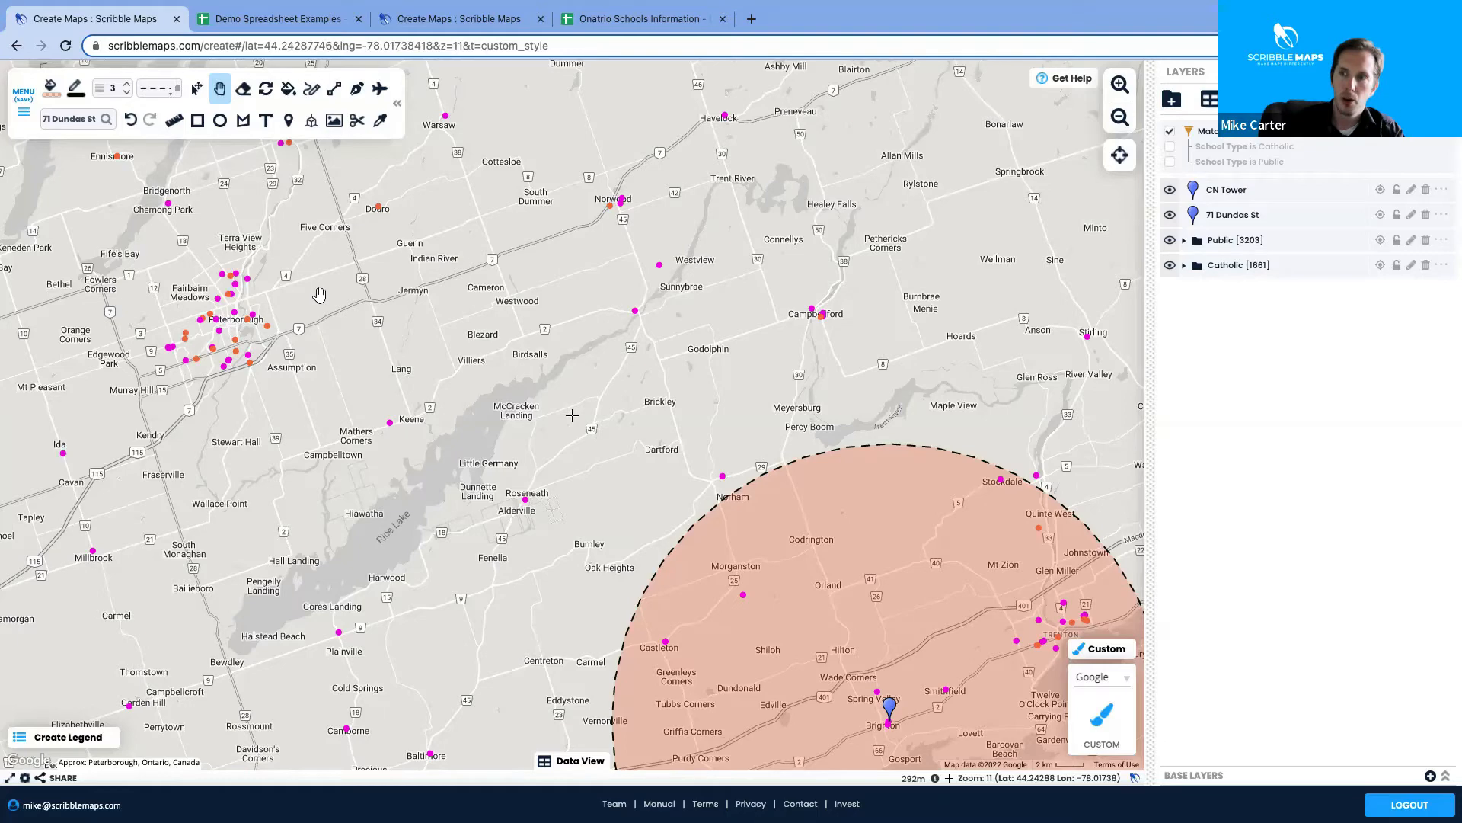
{"action": "left_click_drag", "start_coordinate": [133, 268], "coordinate": [288, 362]}
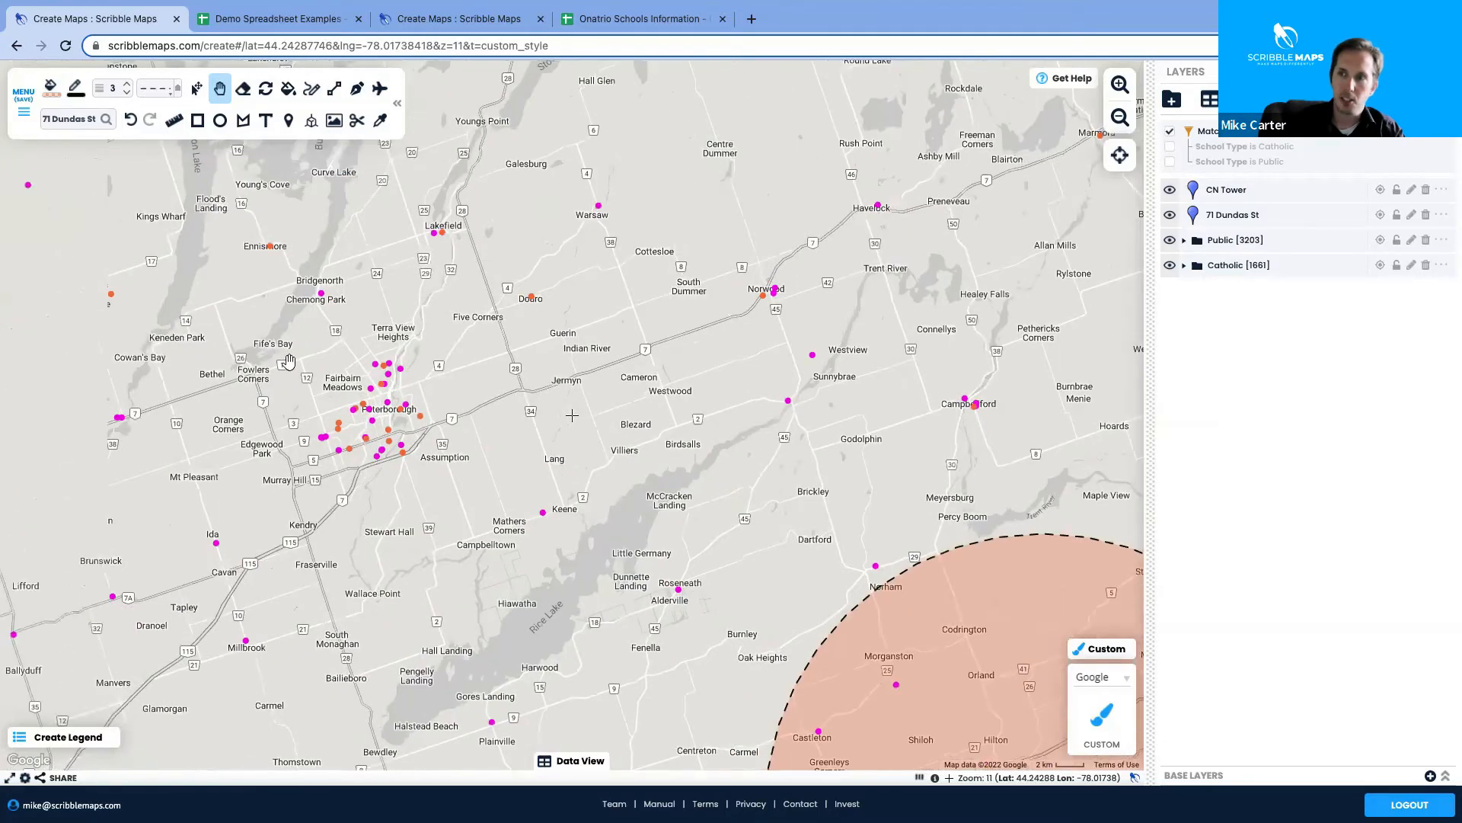
{"action": "left_click_drag", "start_coordinate": [507, 561], "coordinate": [388, 356]}
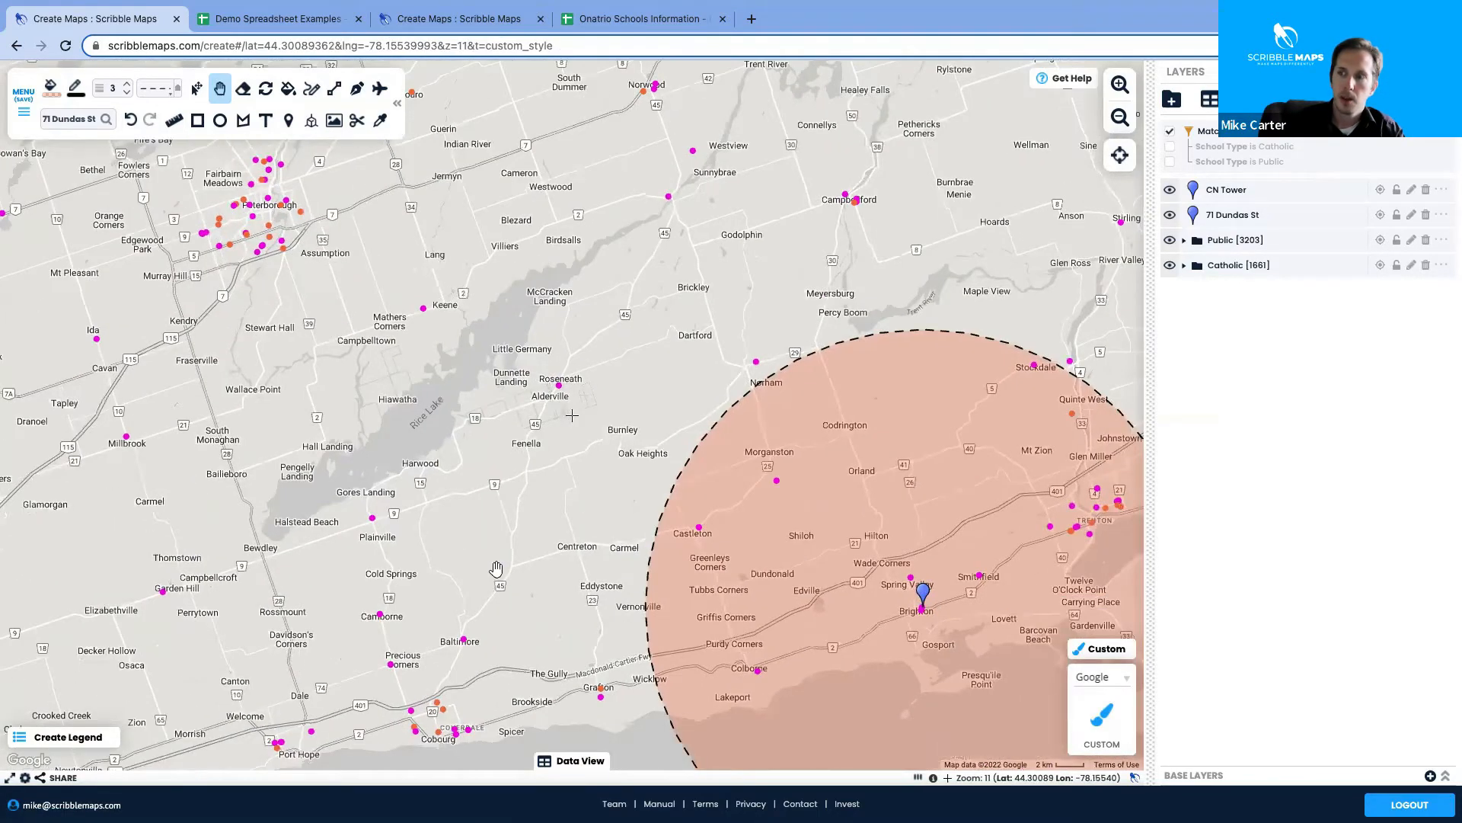
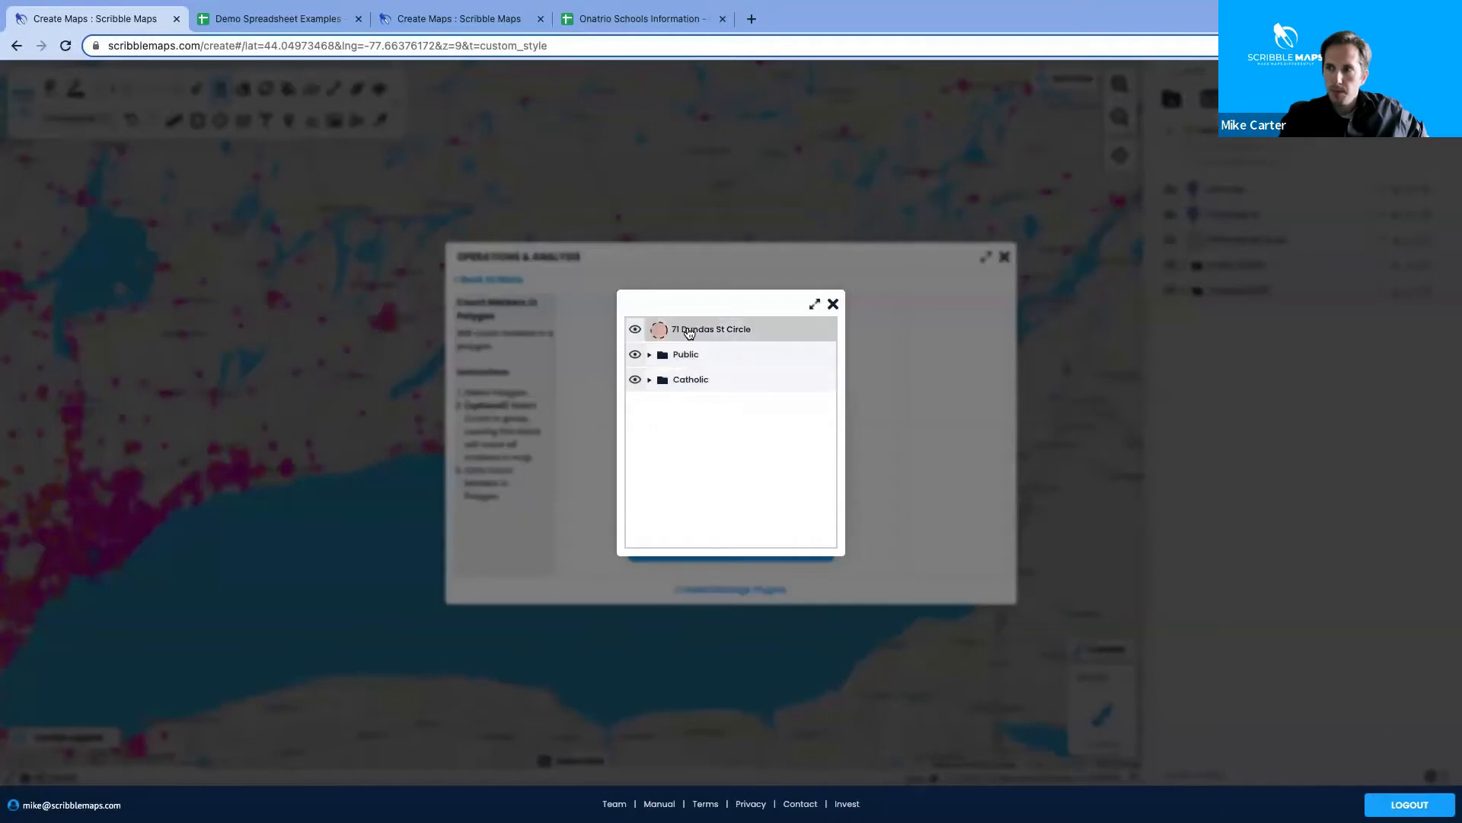
{"action": "left_click", "coordinate": [699, 328]}
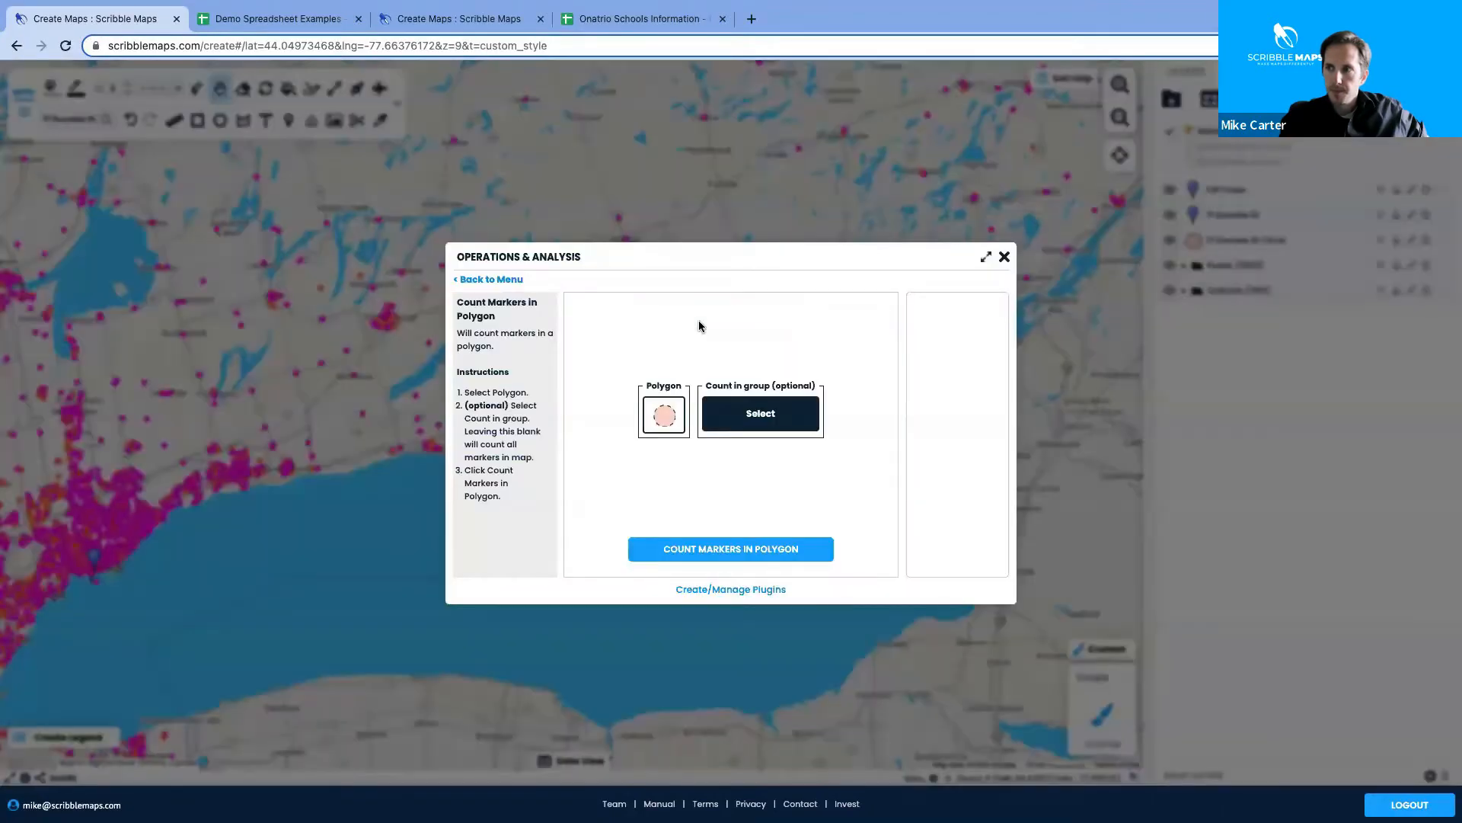
{"action": "left_click", "coordinate": [765, 413]}
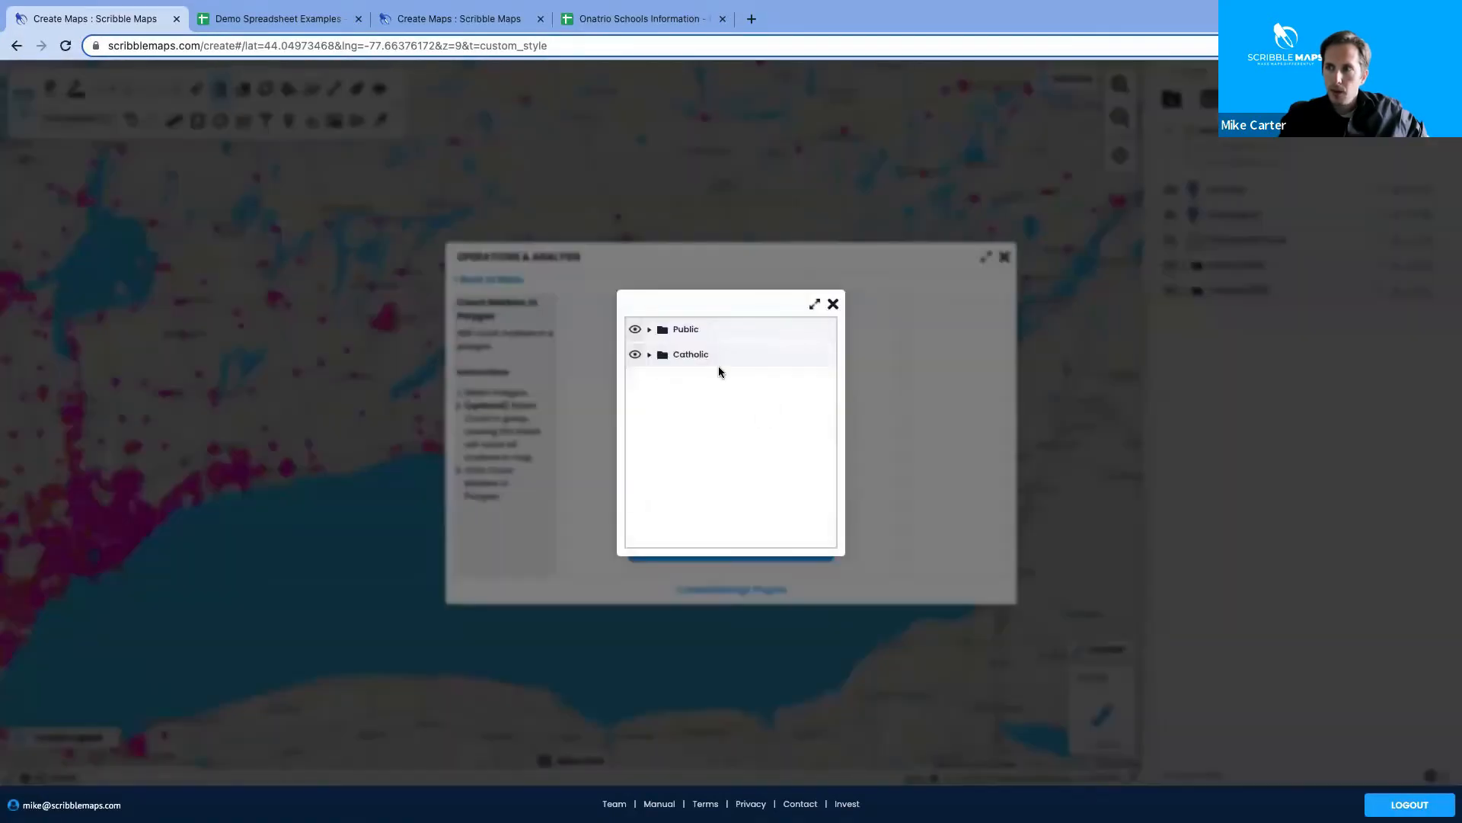
{"action": "left_click", "coordinate": [685, 331]}
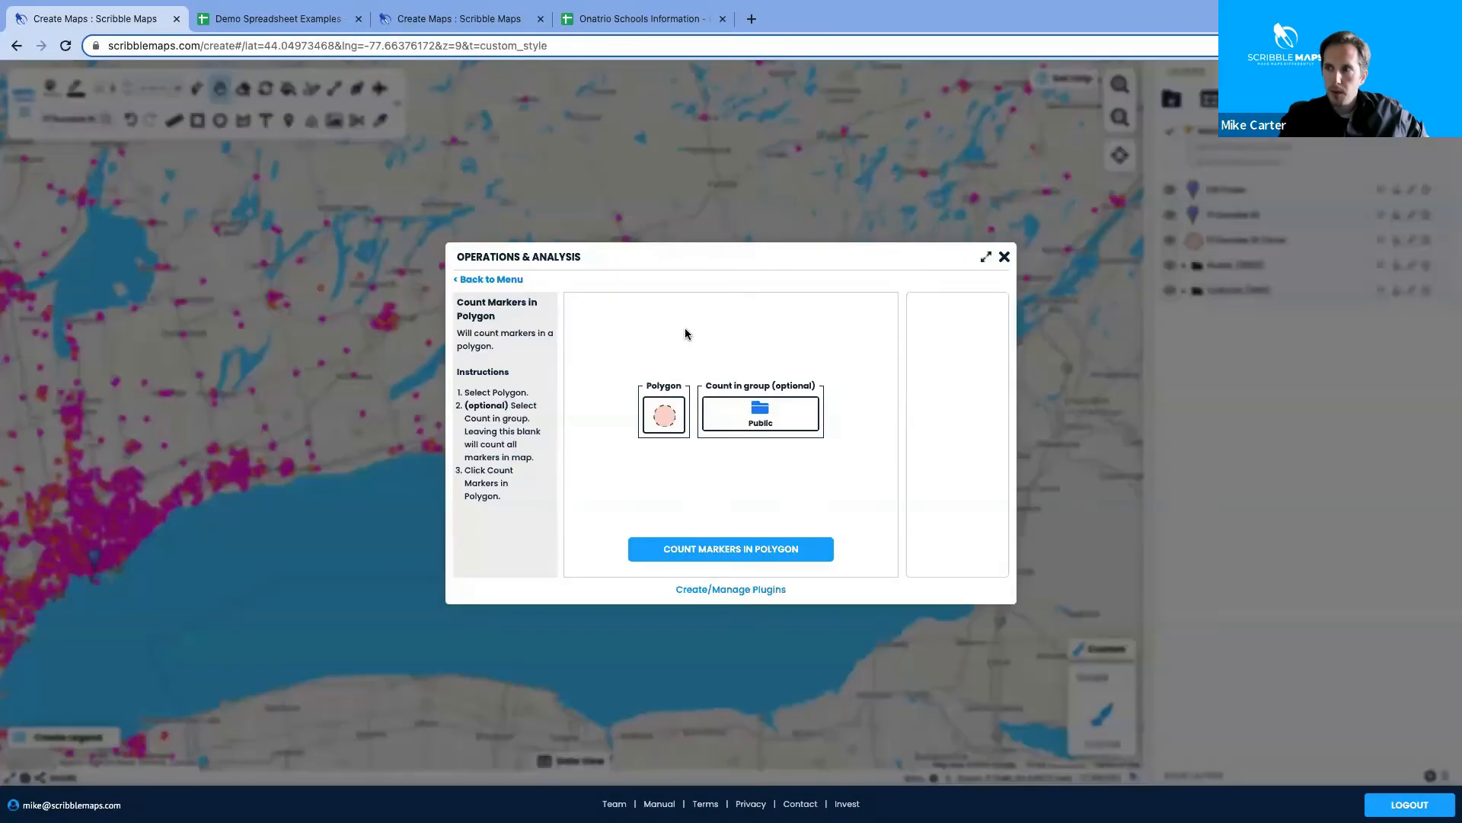
{"action": "left_click", "coordinate": [1005, 258]}
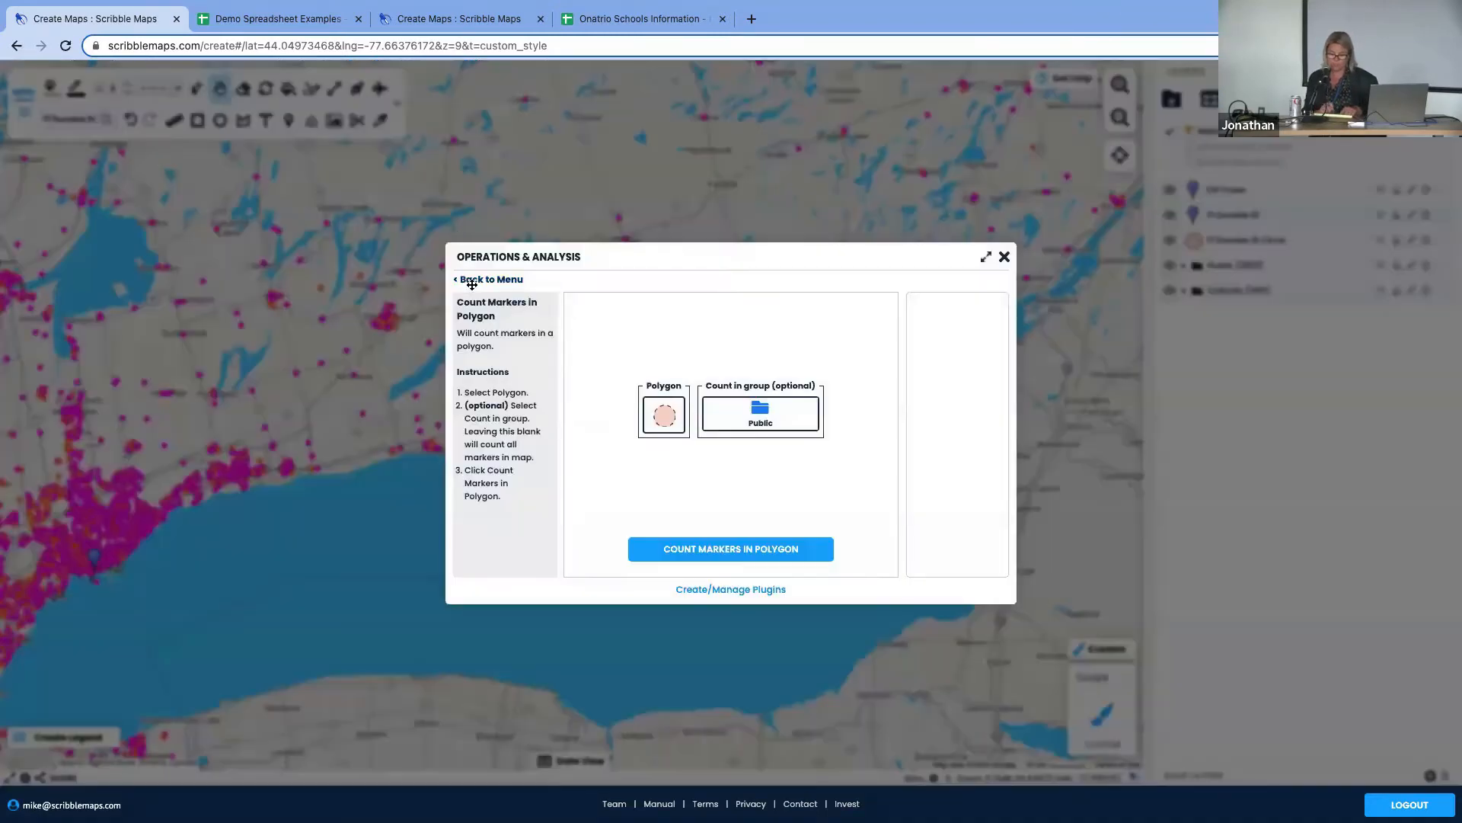
Reopen Operations & Analysis, look at Draw Circle Around Marker(s), and return to the operations menu
{"action": "left_click", "coordinate": [469, 279]}
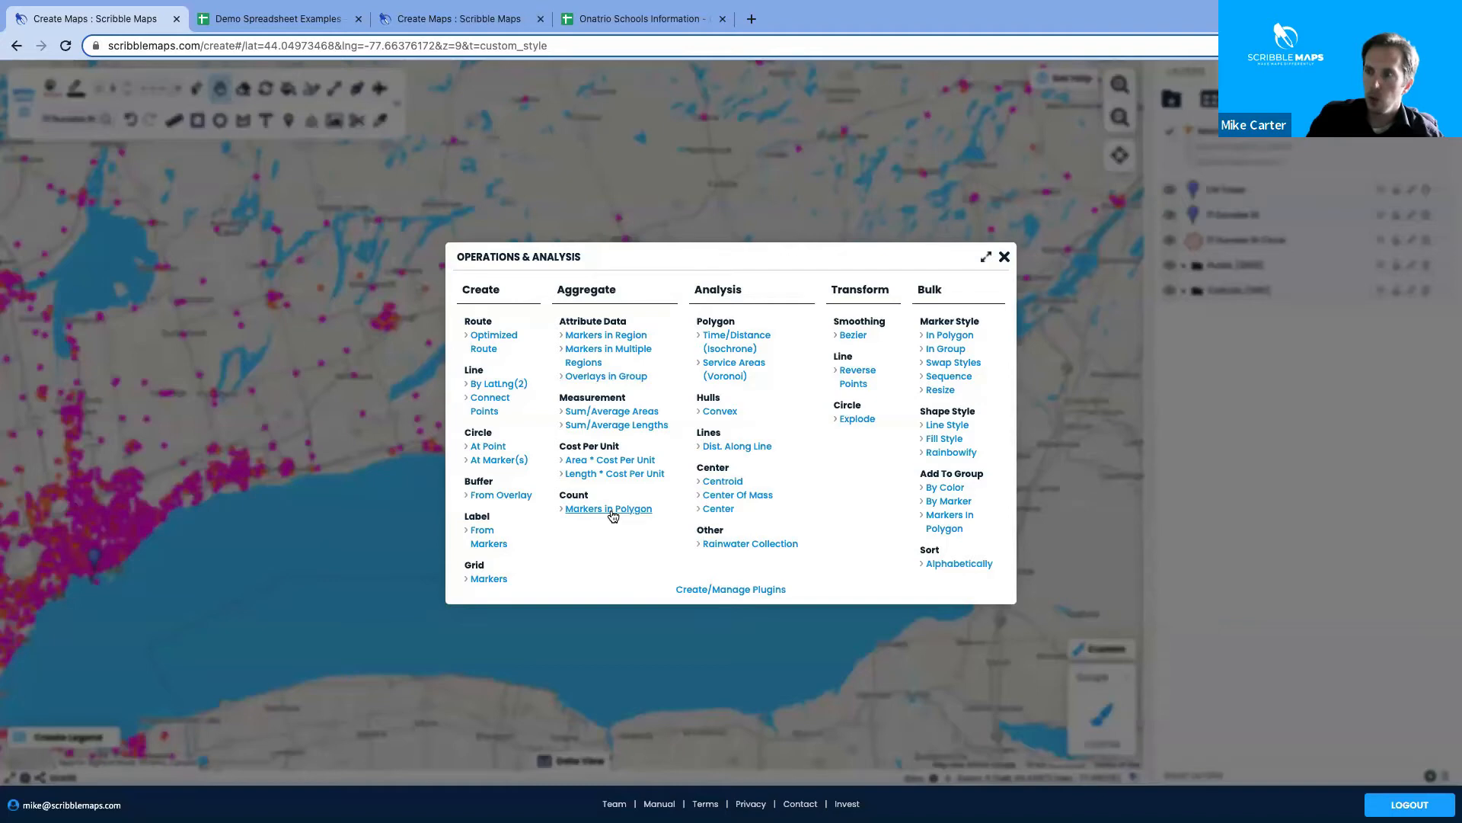
{"action": "left_click", "coordinate": [1004, 257]}
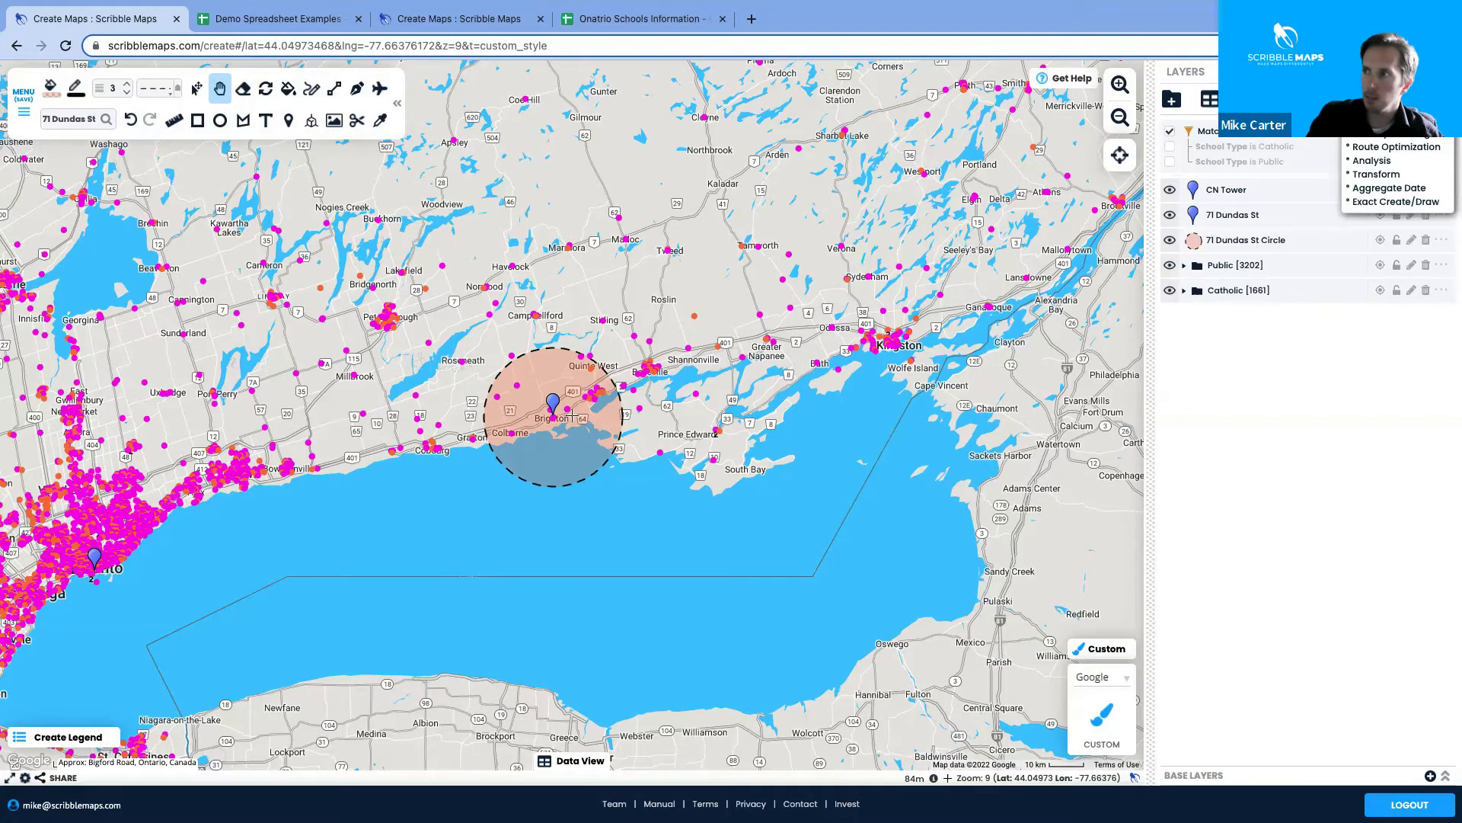
{"action": "left_click", "coordinate": [1400, 99]}
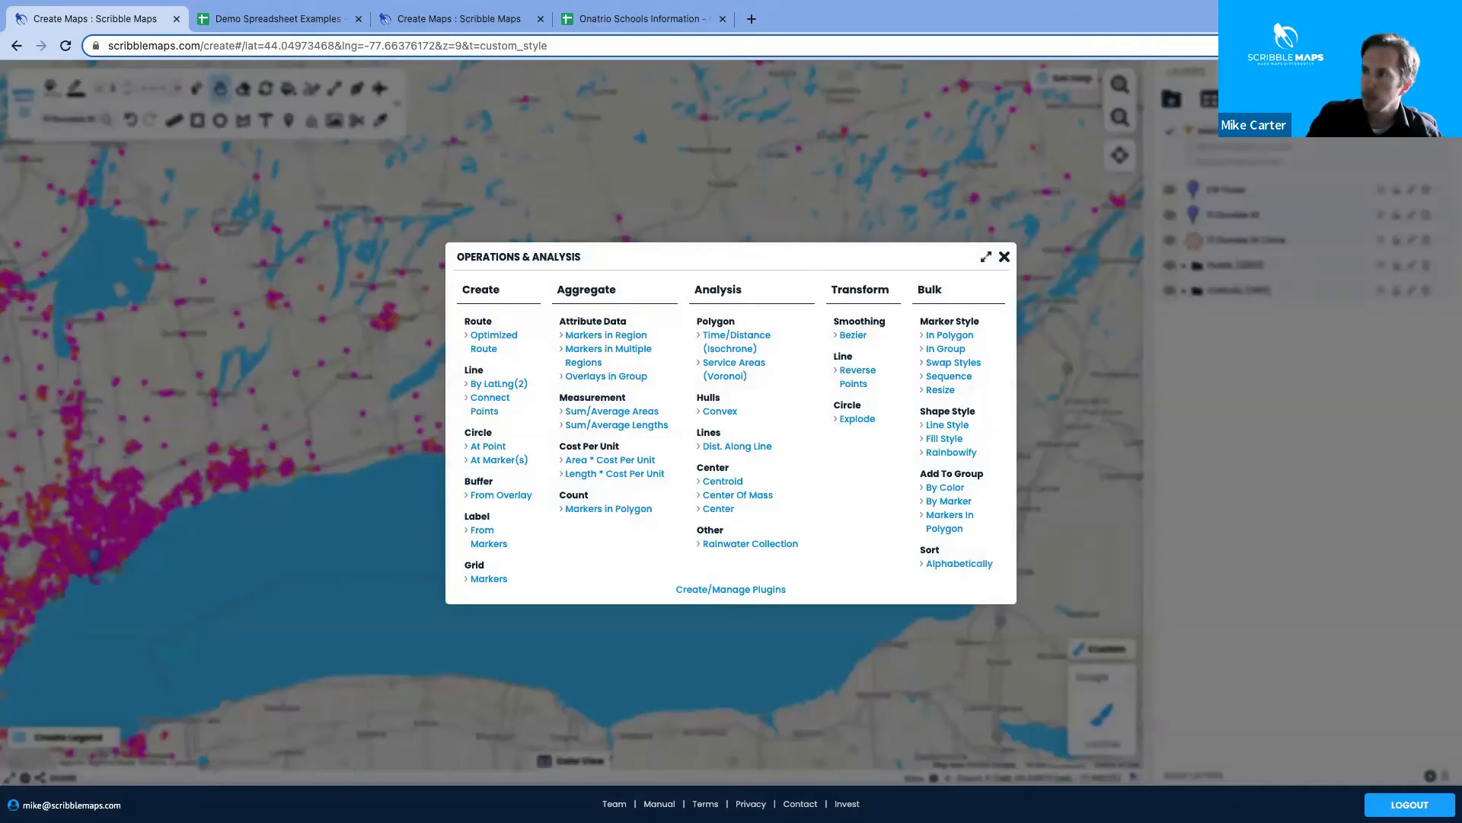
{"action": "left_click", "coordinate": [496, 460]}
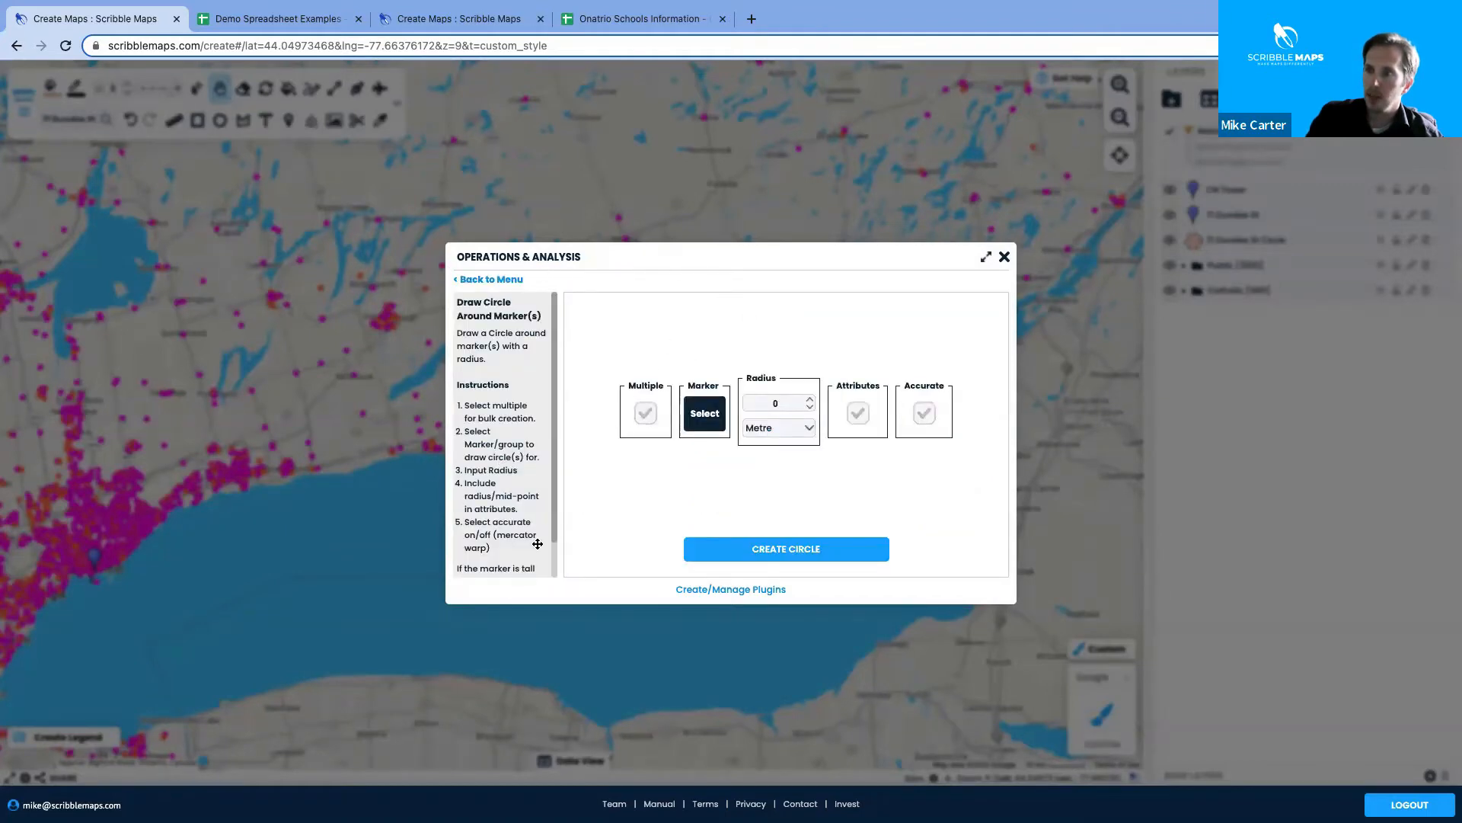
{"action": "left_click", "coordinate": [502, 282]}
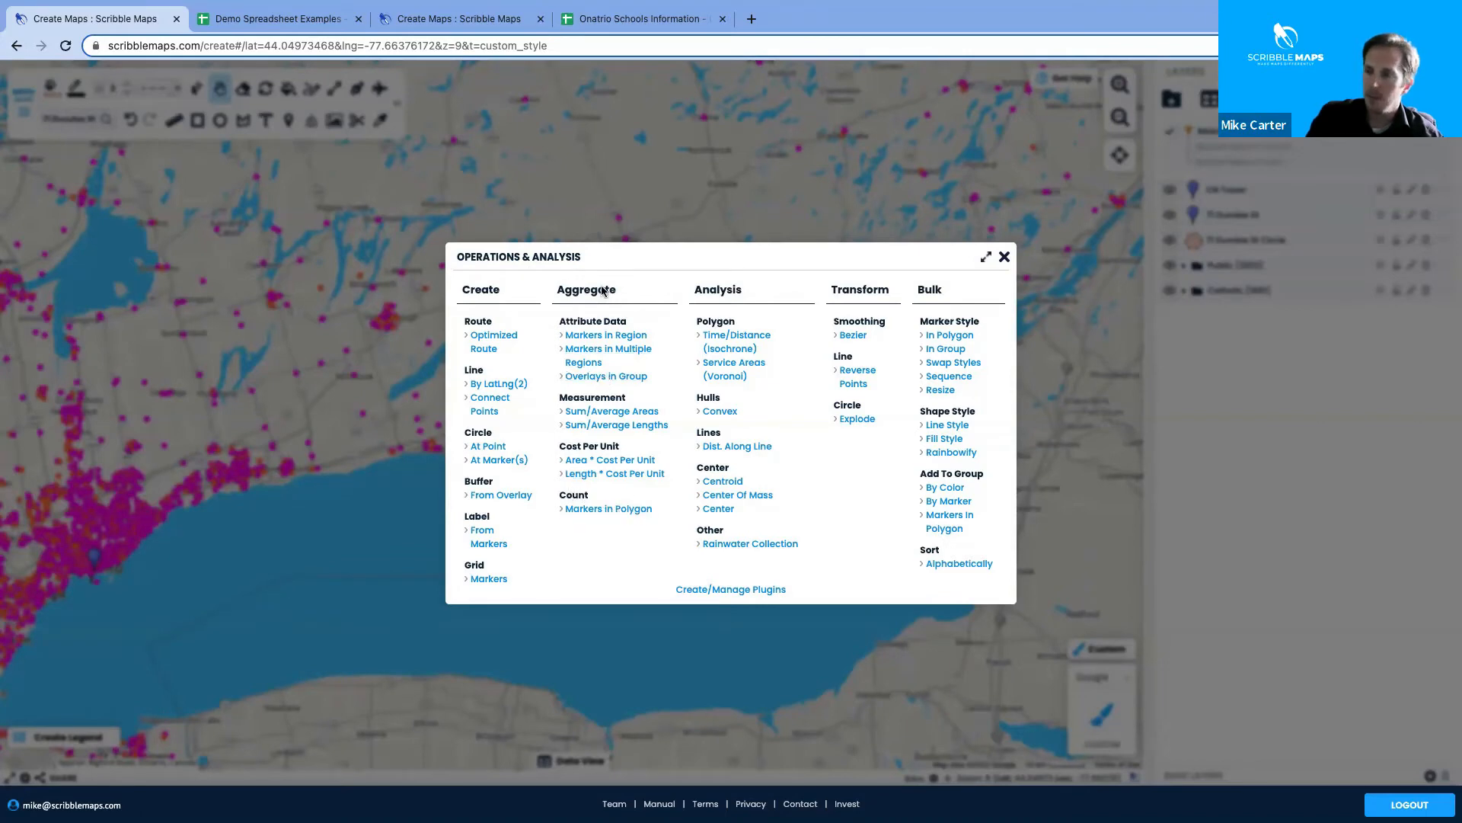
{"action": "left_click", "coordinate": [595, 510]}
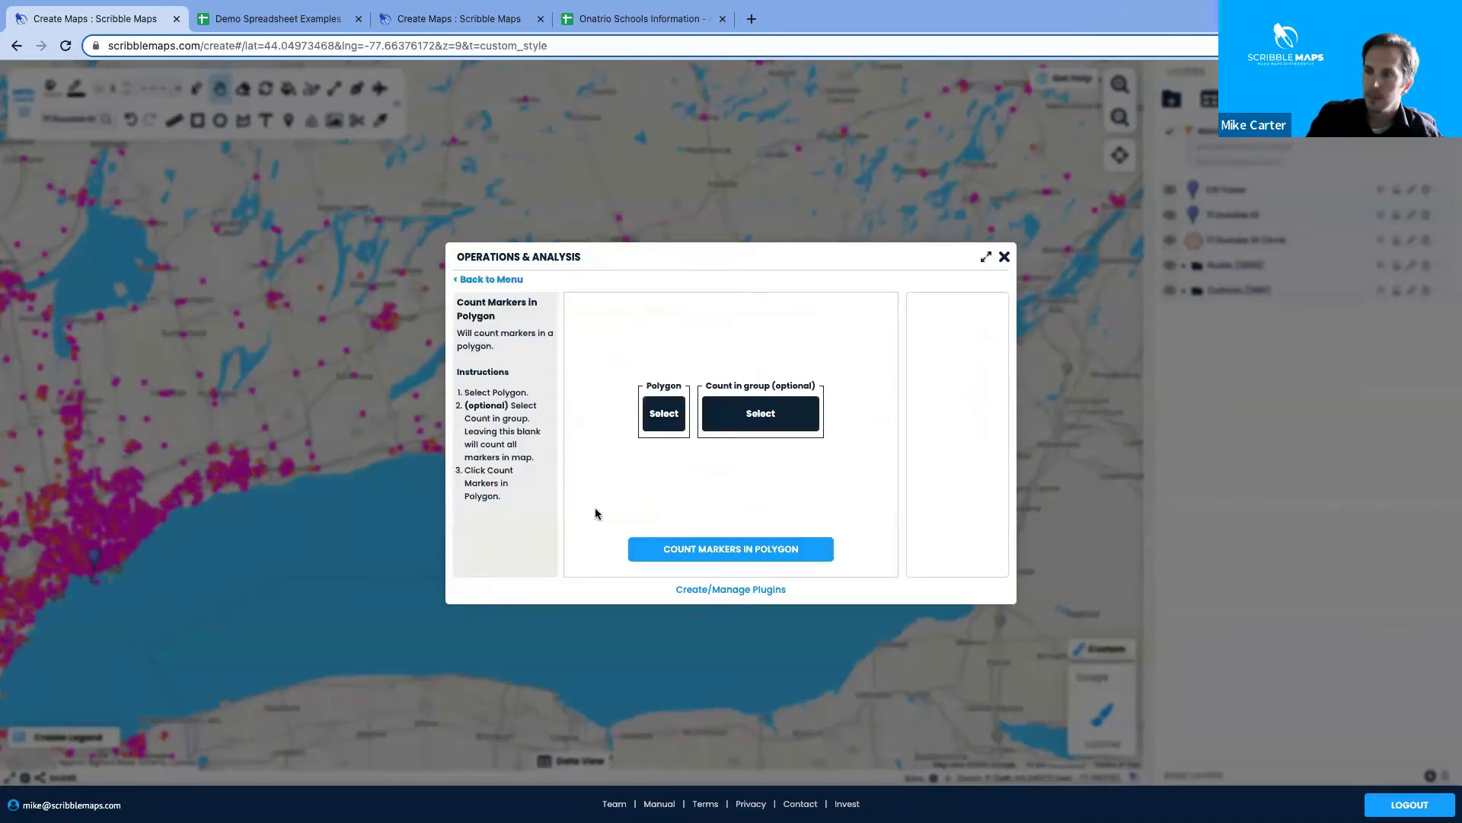
{"action": "left_click", "coordinate": [662, 419]}
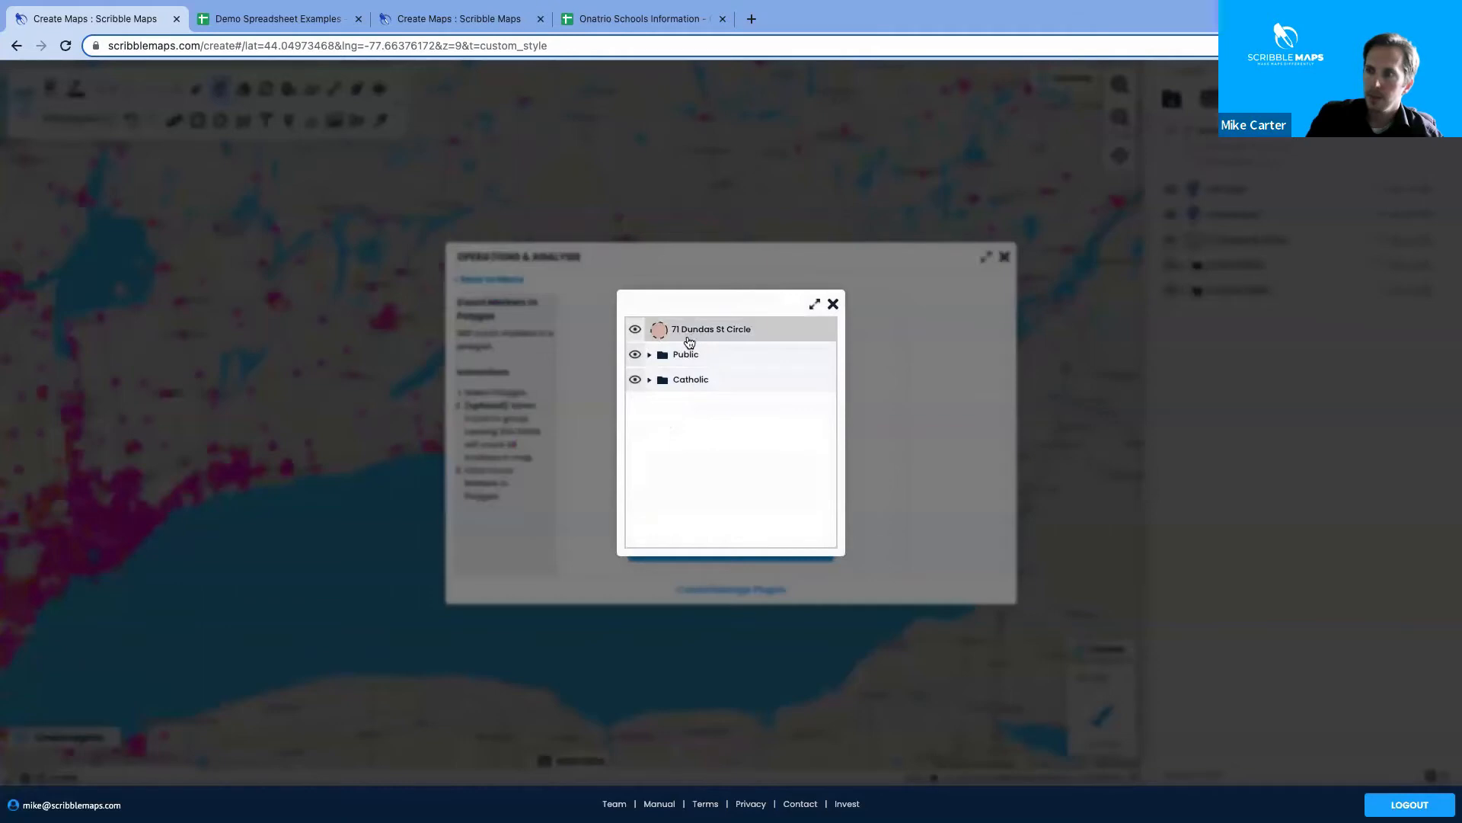
{"action": "left_click", "coordinate": [732, 330]}
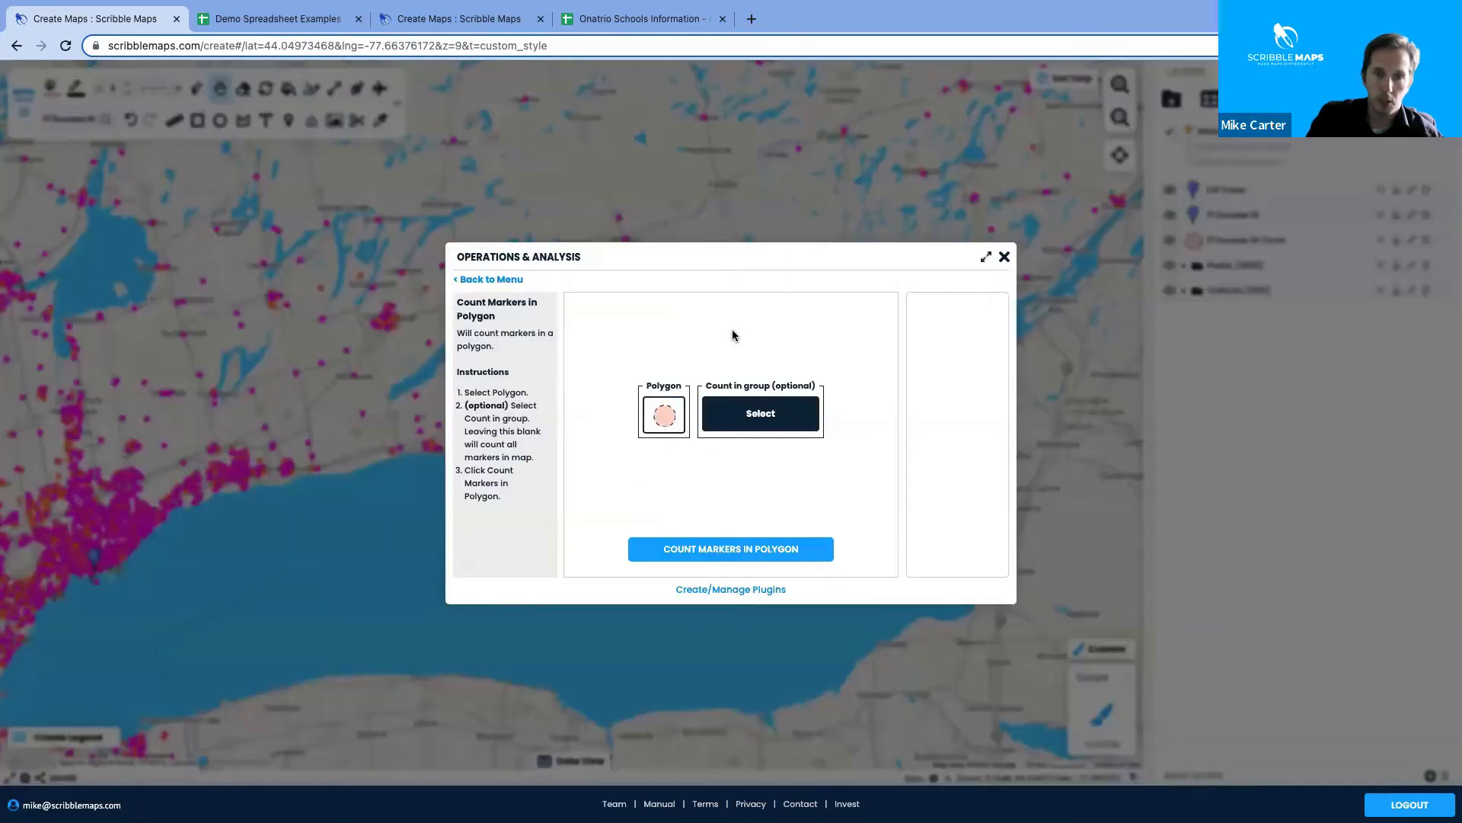
{"action": "left_click", "coordinate": [757, 408]}
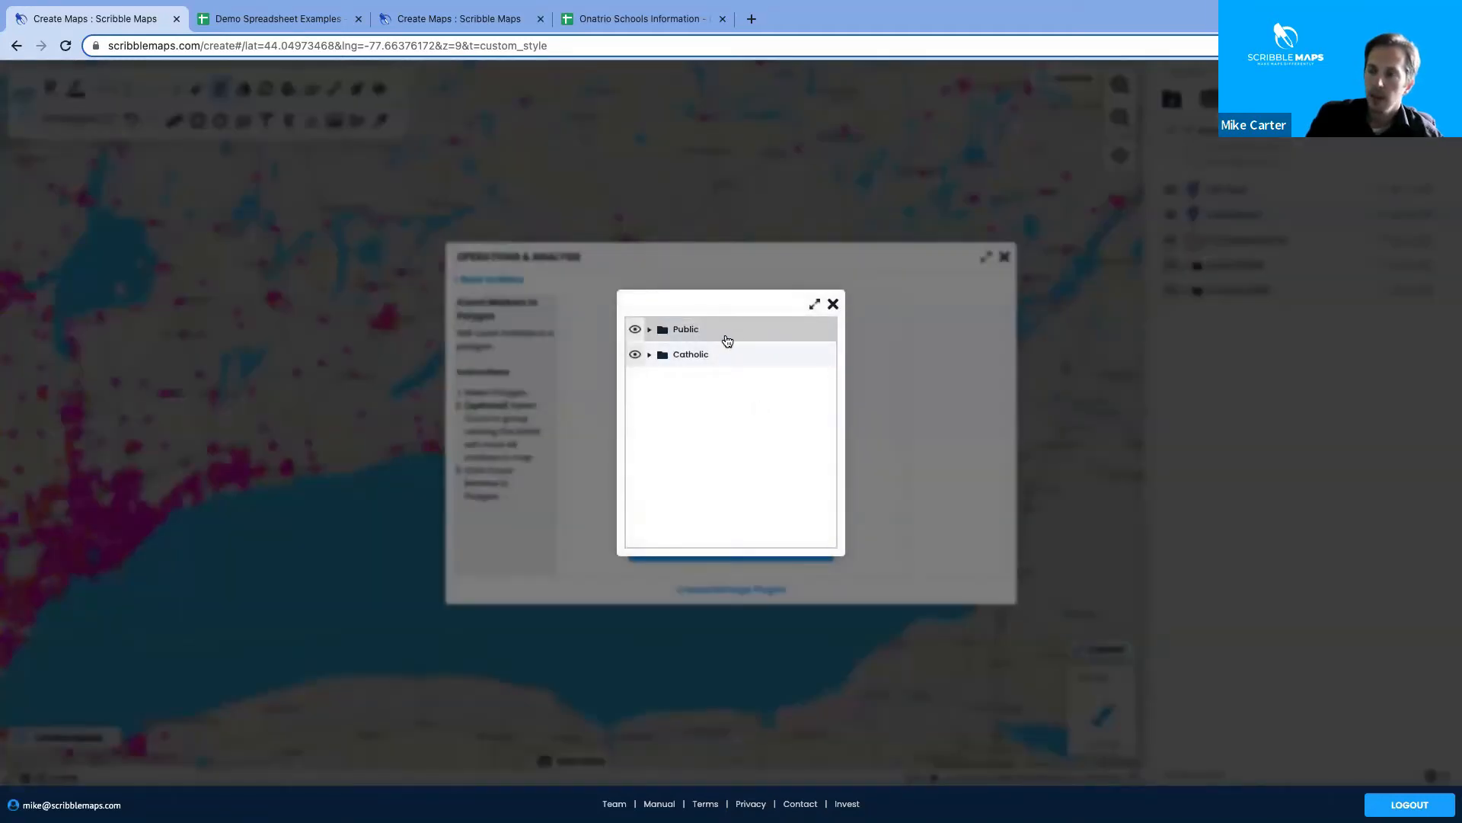
{"action": "left_click", "coordinate": [833, 304]}
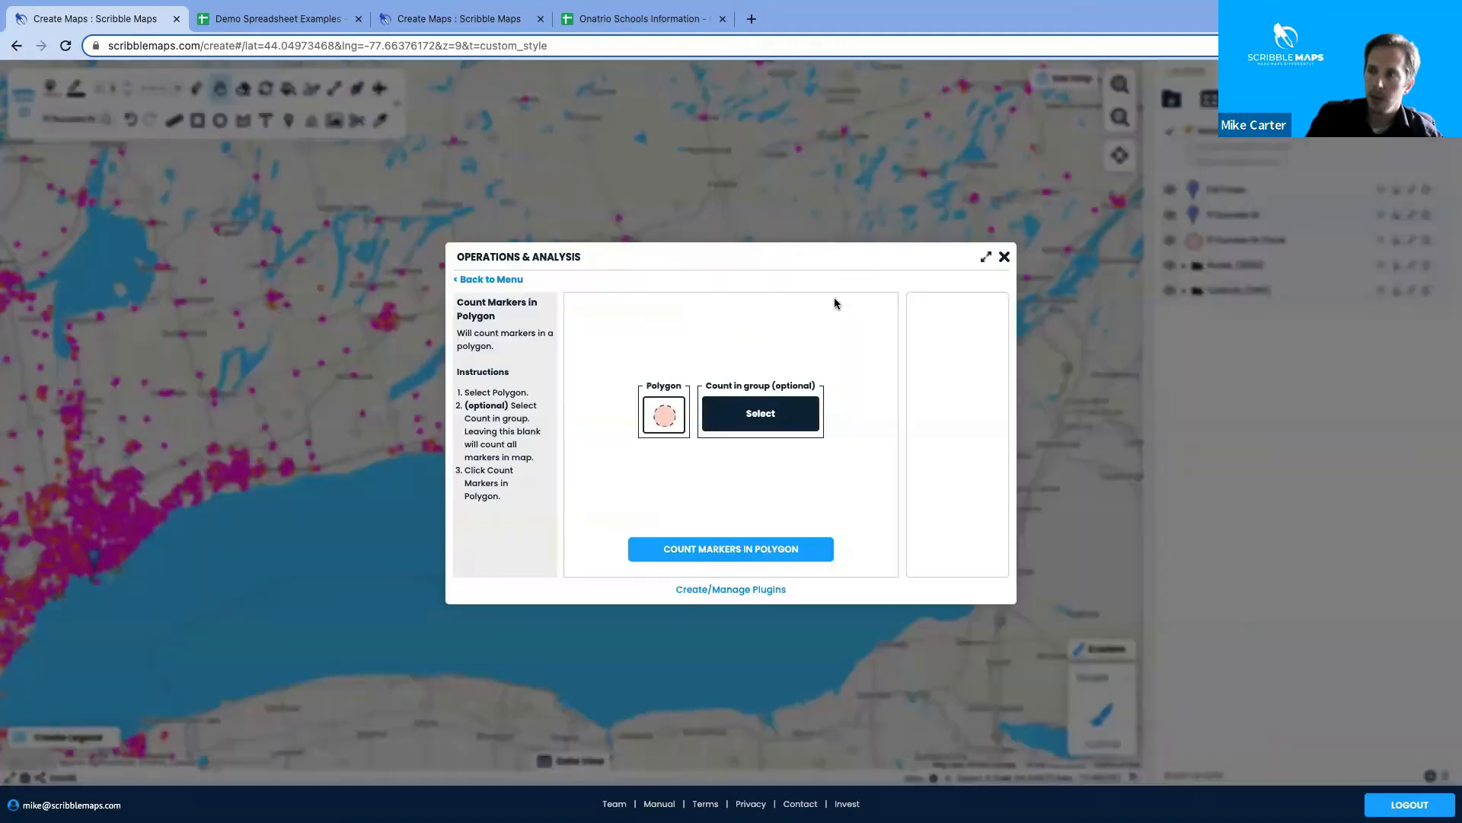
{"action": "left_click", "coordinate": [658, 617]}
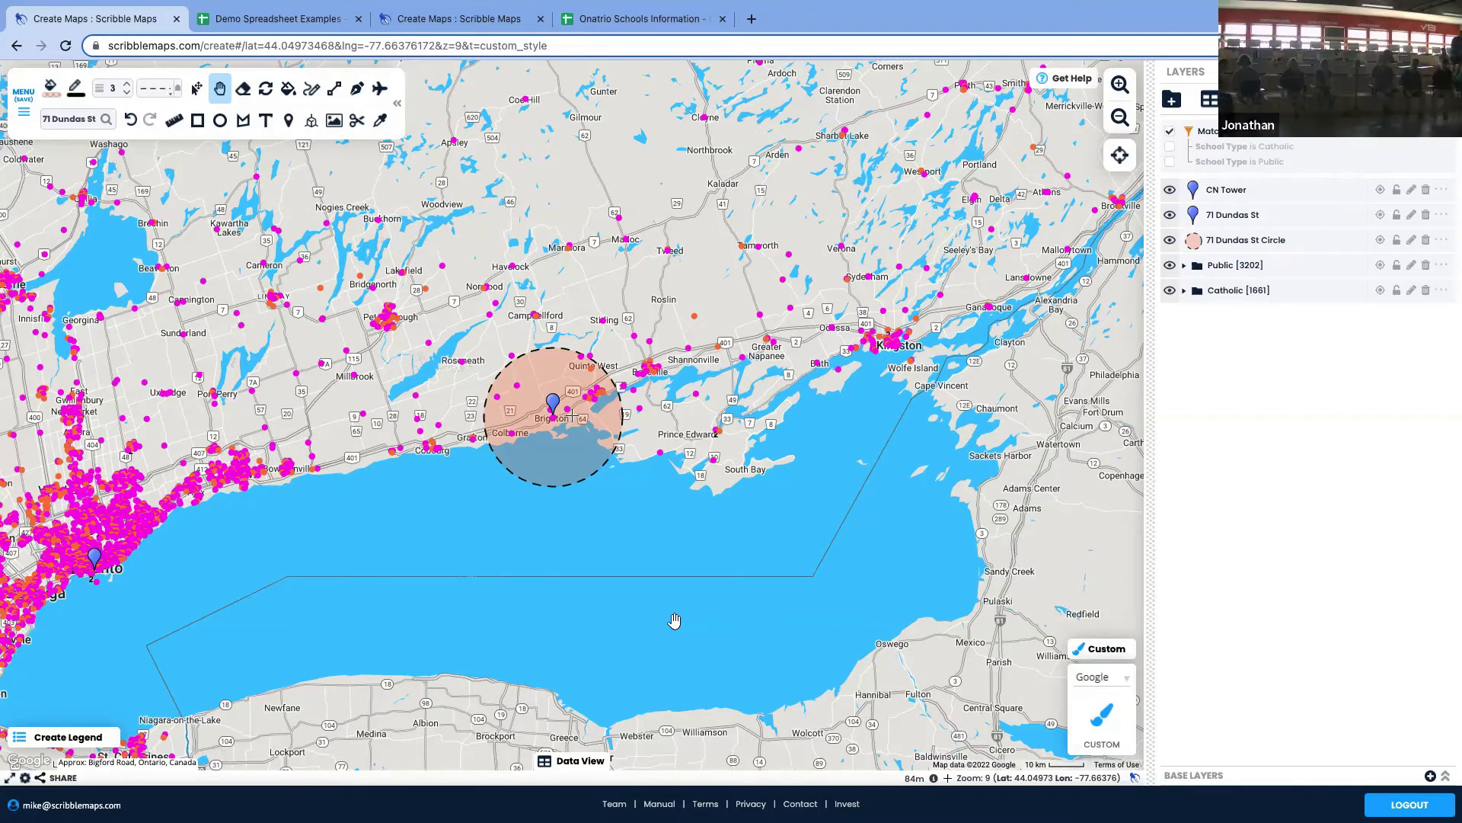
{"action": "left_click", "coordinate": [1441, 240]}
{"action": "left_click", "coordinate": [1388, 160]}
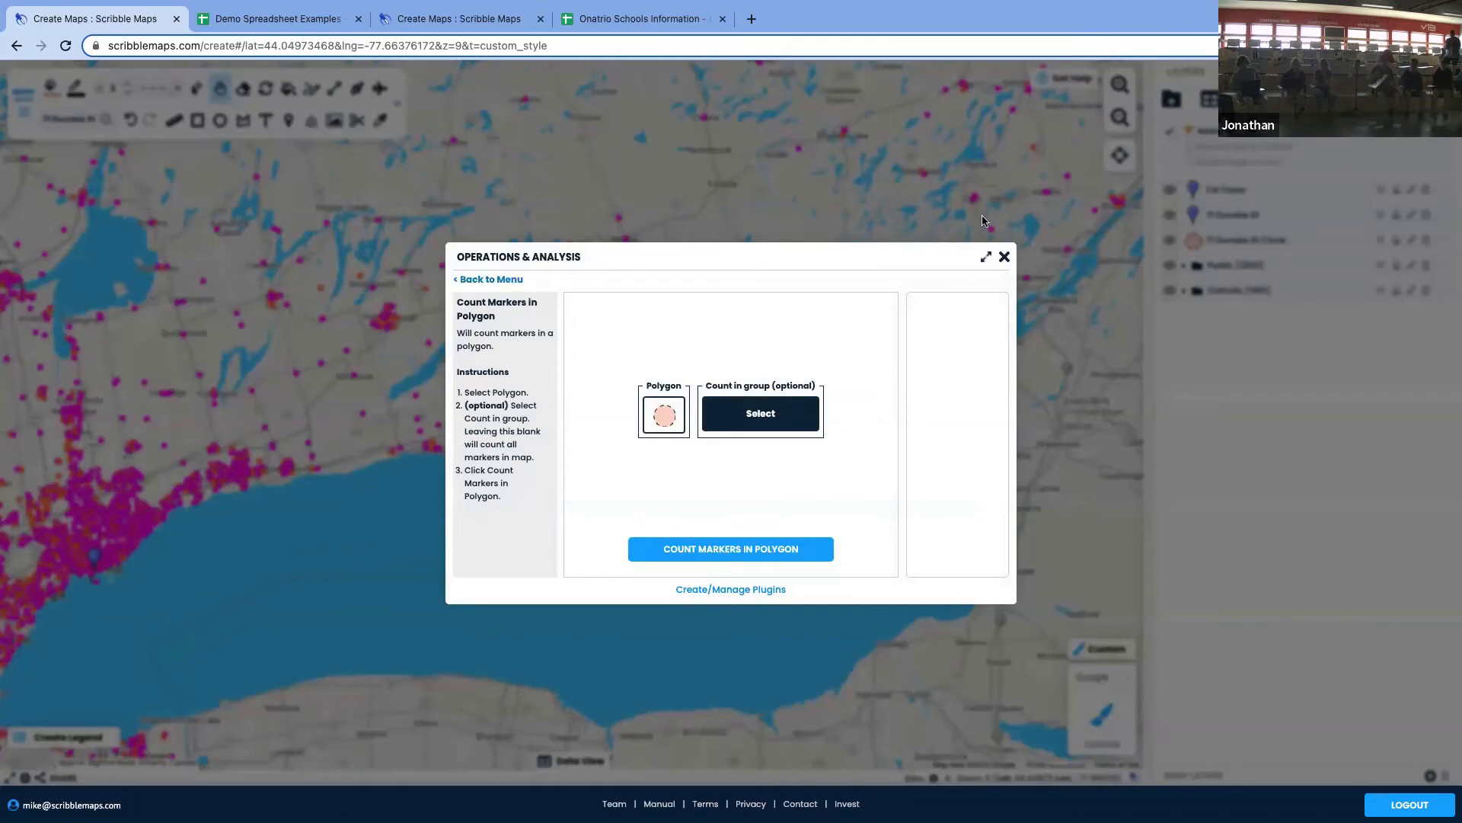
{"action": "left_click", "coordinate": [1005, 258]}
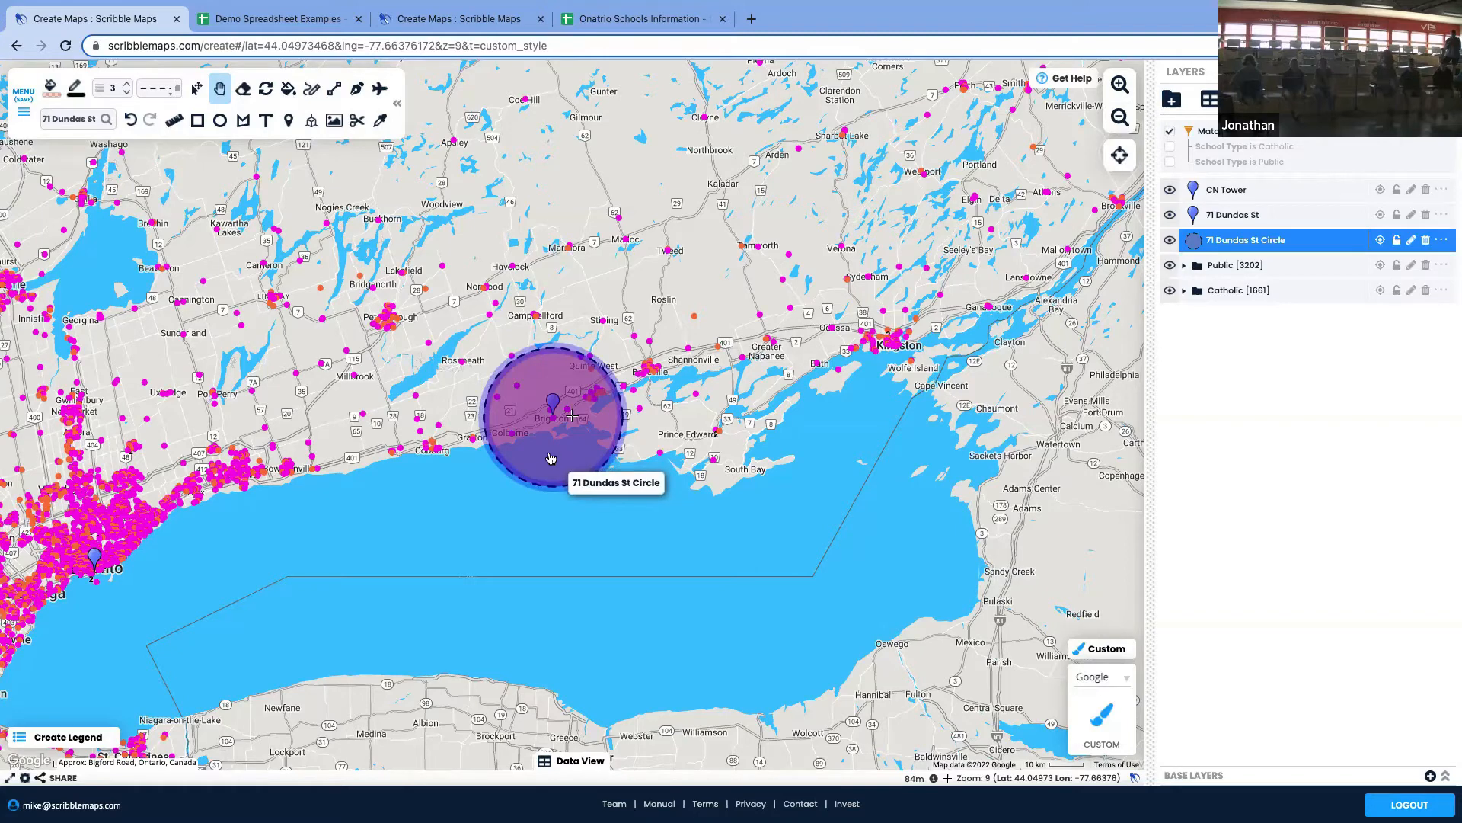
{"action": "left_click", "coordinate": [1441, 240]}
{"action": "left_click", "coordinate": [1410, 204]}
{"action": "left_click", "coordinate": [764, 410]}
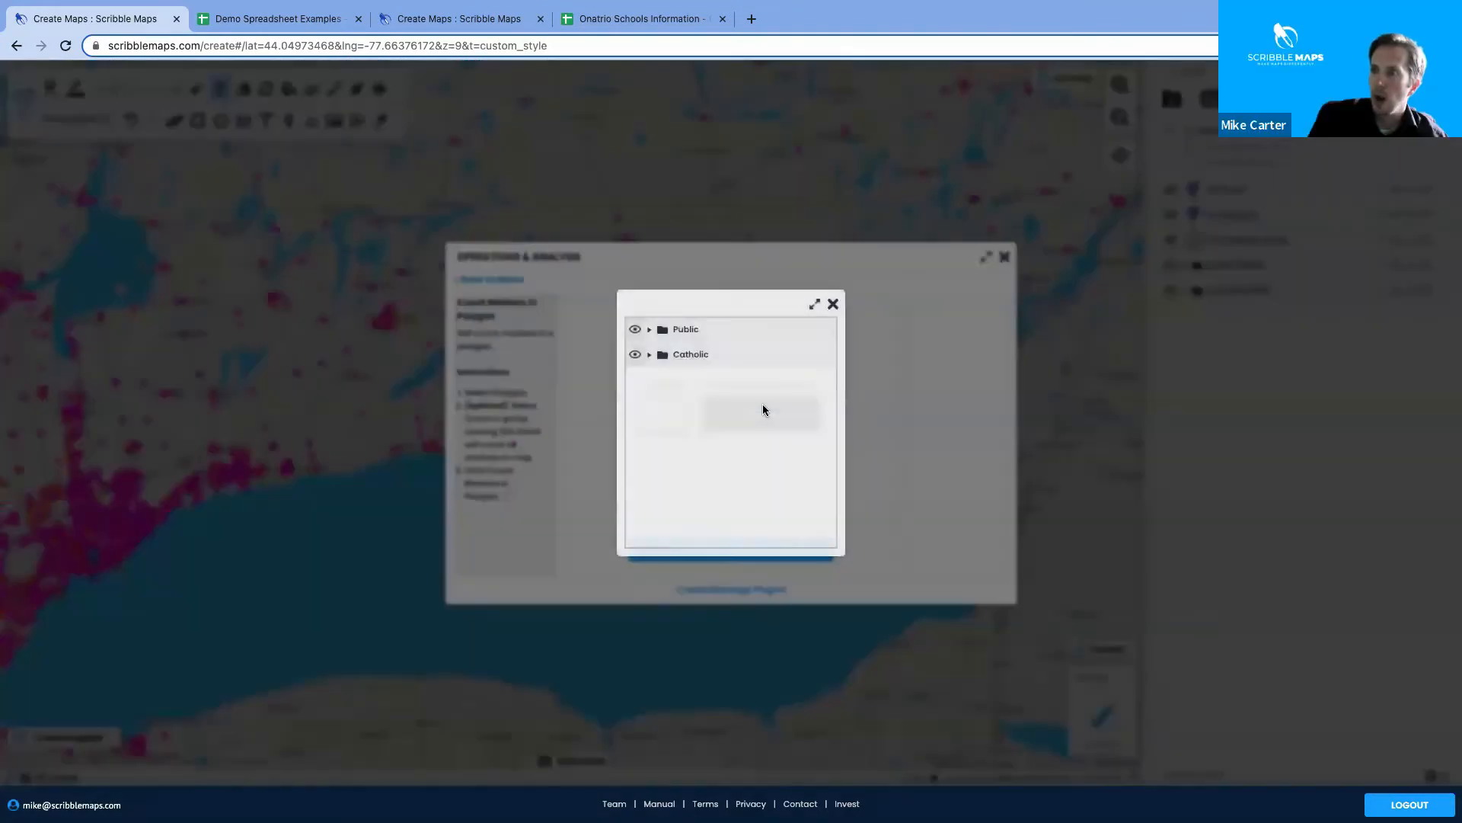
{"action": "left_click", "coordinate": [720, 329]}
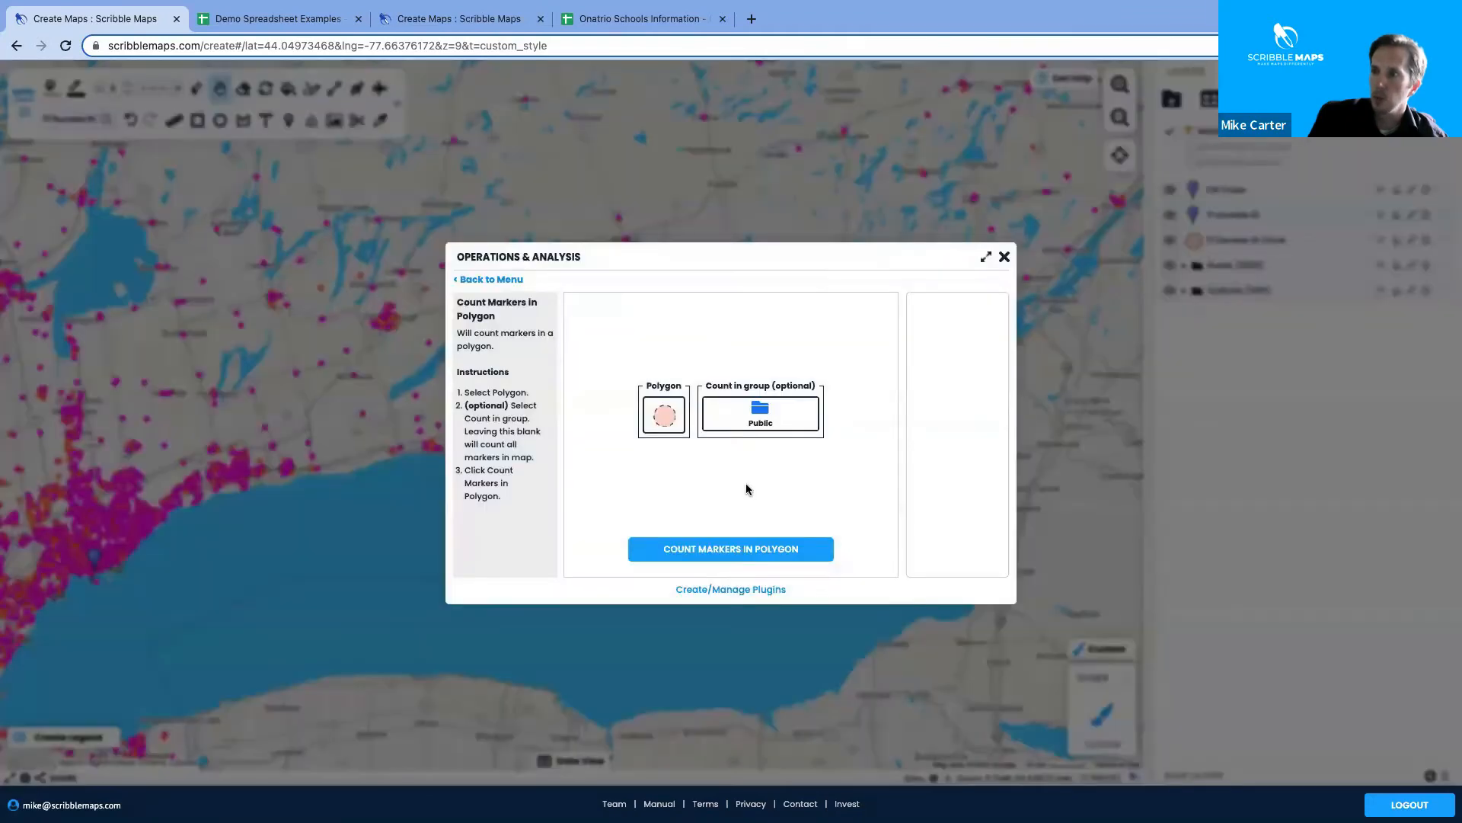
{"action": "left_click", "coordinate": [760, 550]}
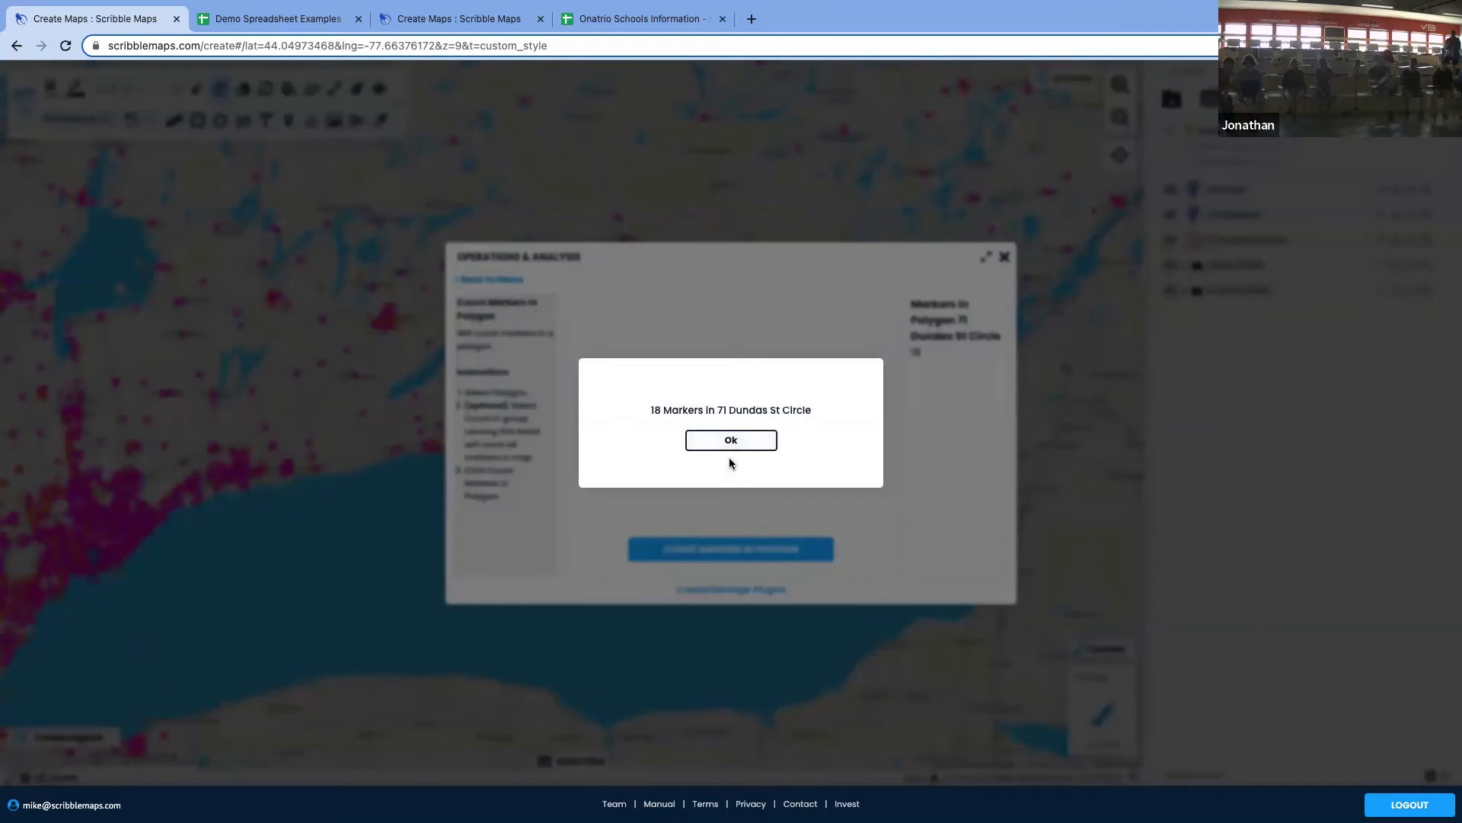
{"action": "left_click", "coordinate": [751, 443]}
Switch the count group to Catholic and count 7 schools inside the circle
{"action": "left_click", "coordinate": [774, 414]}
{"action": "left_click", "coordinate": [734, 357]}
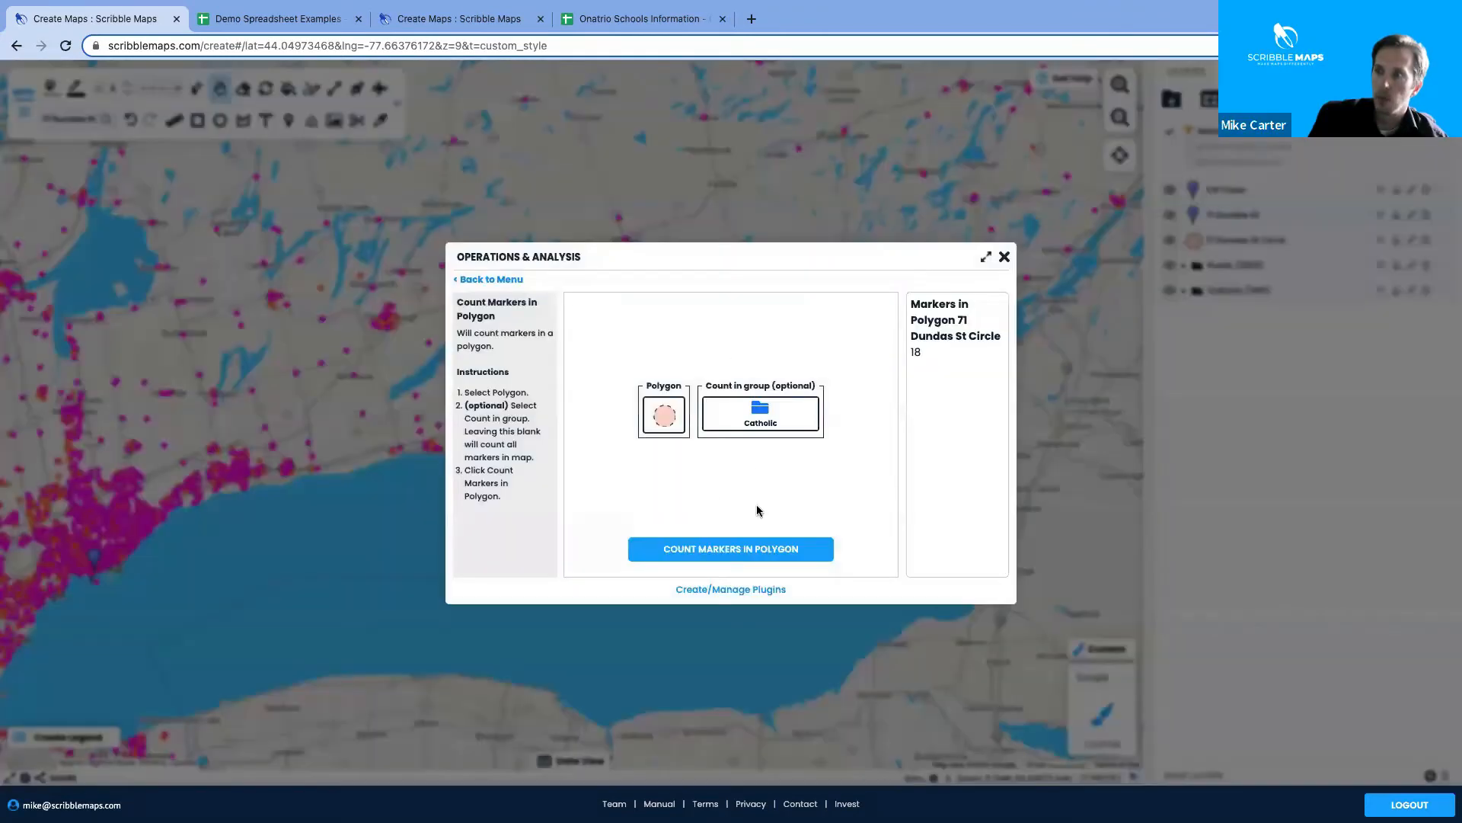
{"action": "left_click", "coordinate": [770, 550]}
{"action": "left_click", "coordinate": [731, 441]}
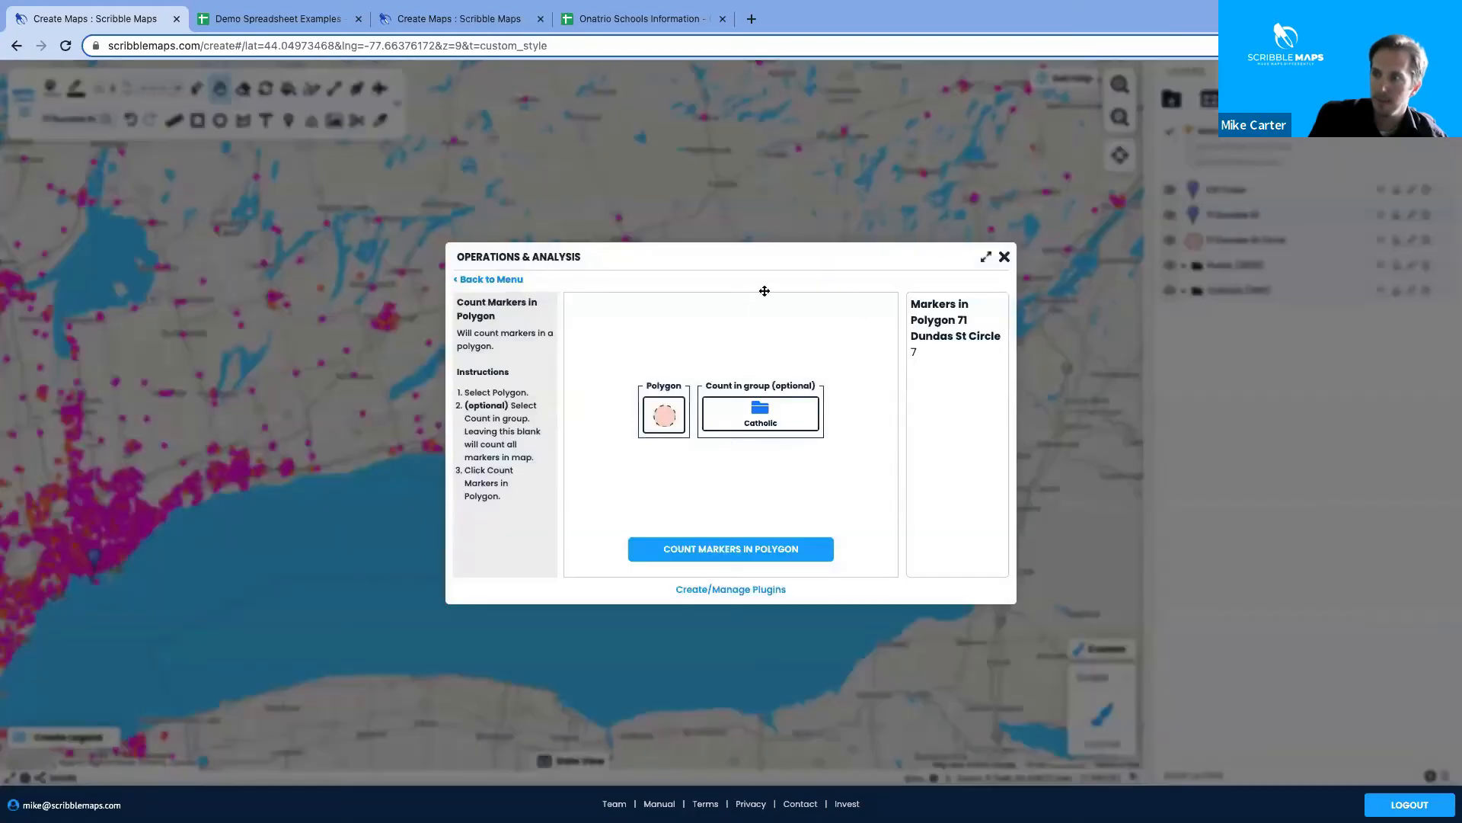
{"action": "left_click", "coordinate": [1004, 258]}
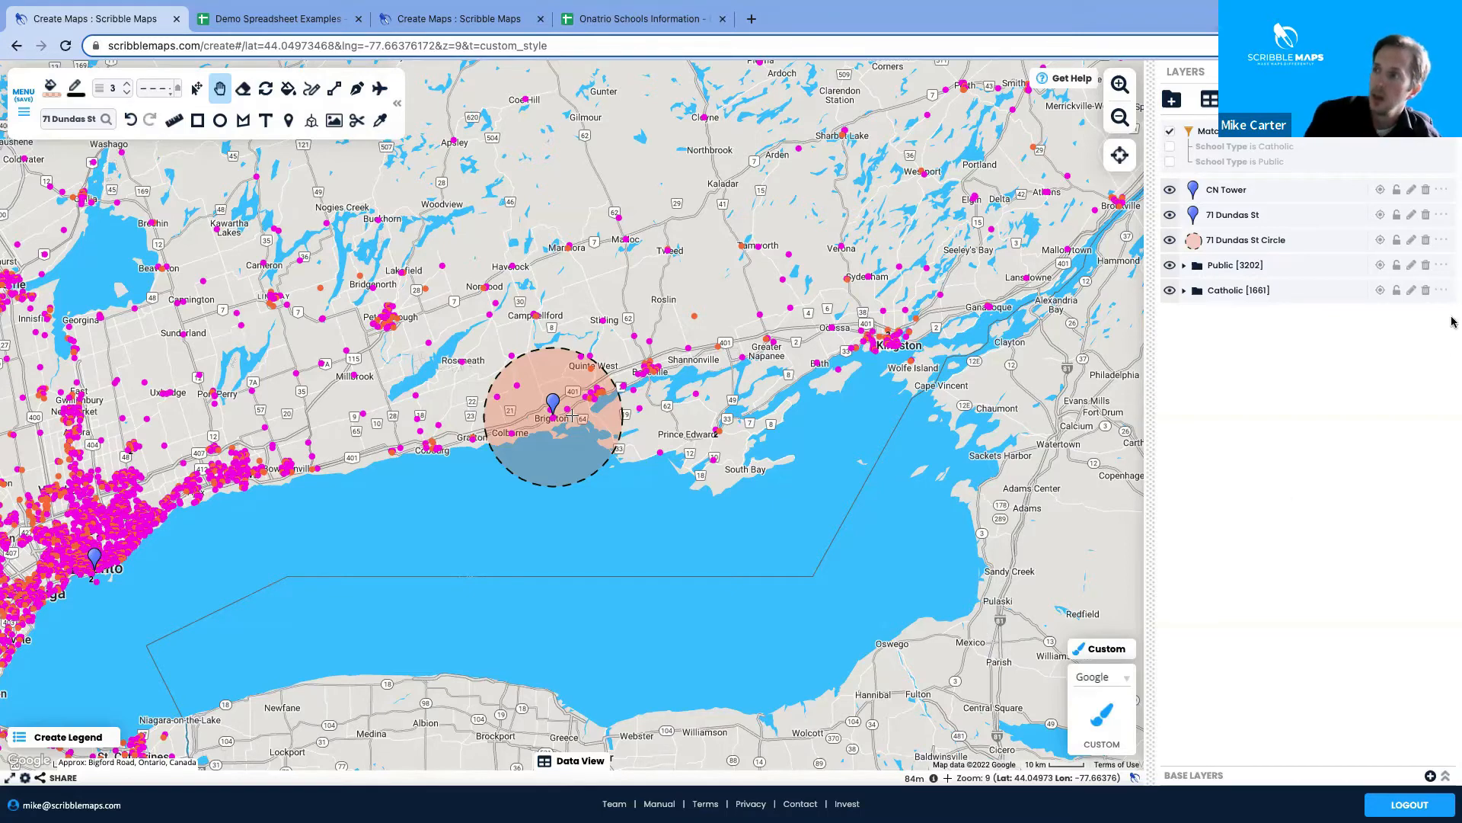
Add a third filter condition on % First Language Is Not English with an IS comparison
{"action": "left_click", "coordinate": [1444, 134]}
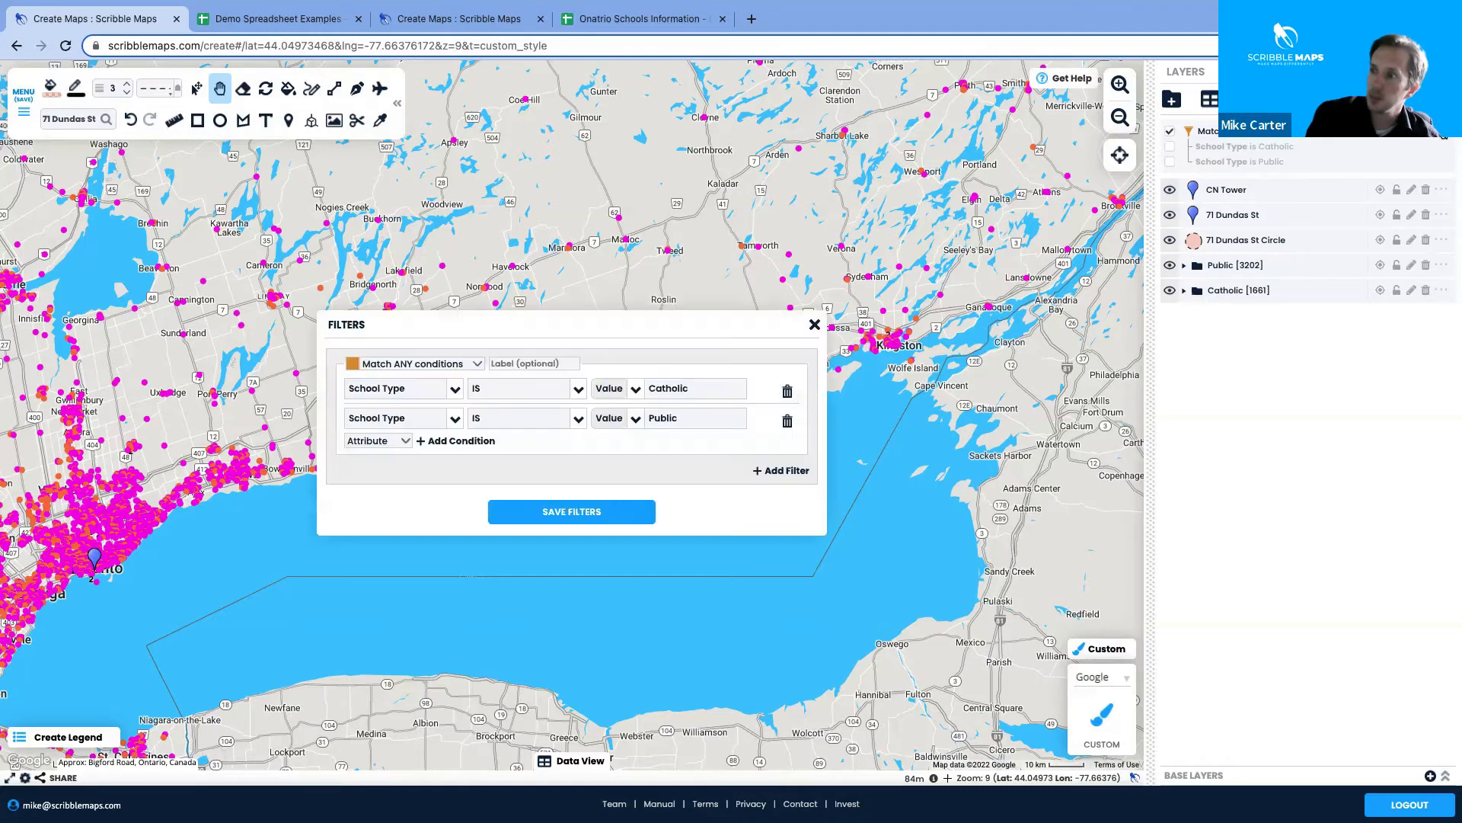
{"action": "left_click", "coordinate": [442, 441]}
{"action": "left_click", "coordinate": [456, 434]}
{"action": "scroll", "coordinate": [425, 518], "scroll_direction": "down", "scroll_amount": 2}
{"action": "scroll", "coordinate": [424, 525], "scroll_direction": "down", "scroll_amount": 2}
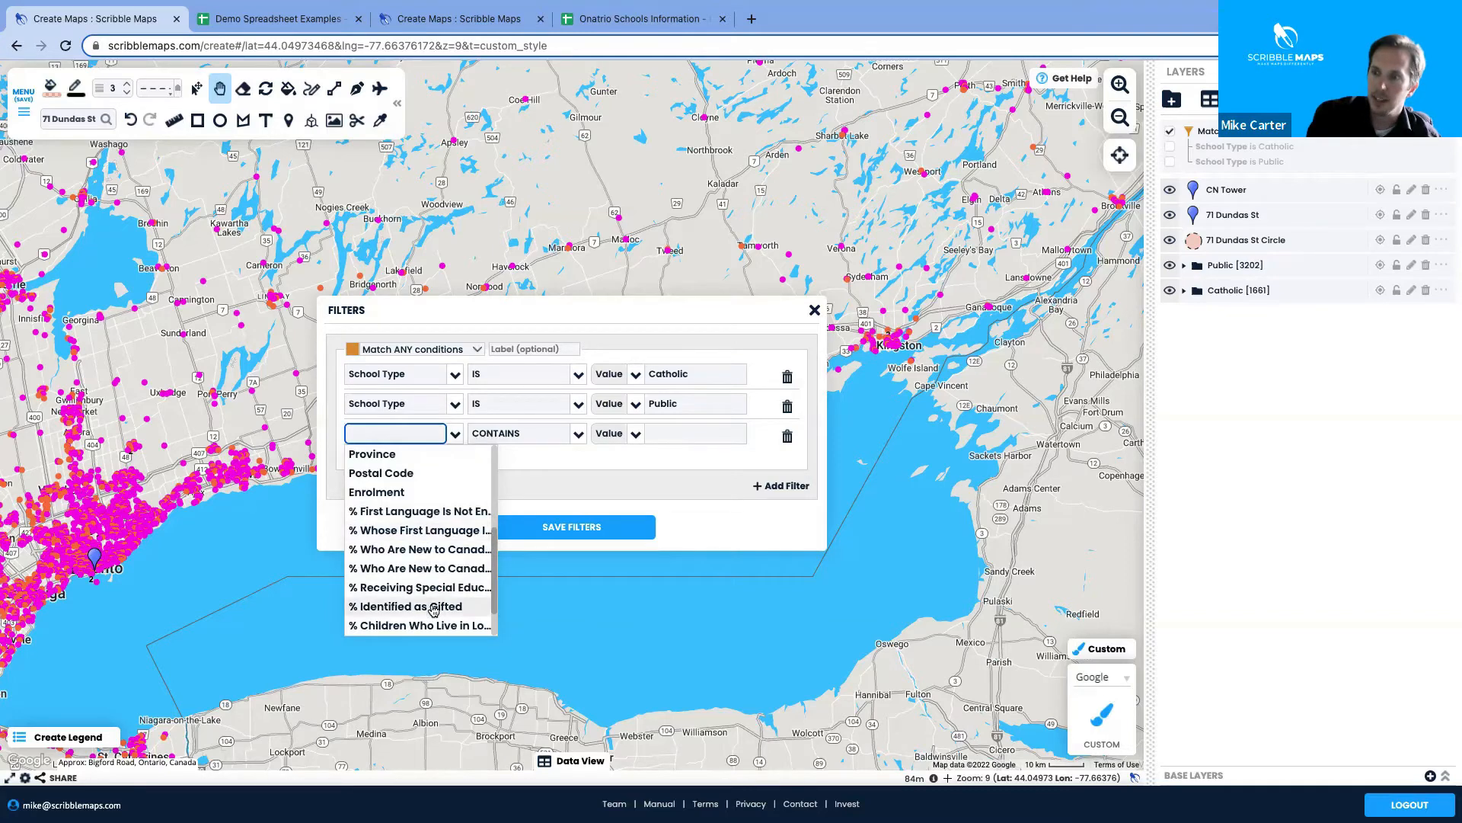
{"action": "scroll", "coordinate": [433, 610], "scroll_direction": "down", "scroll_amount": 1}
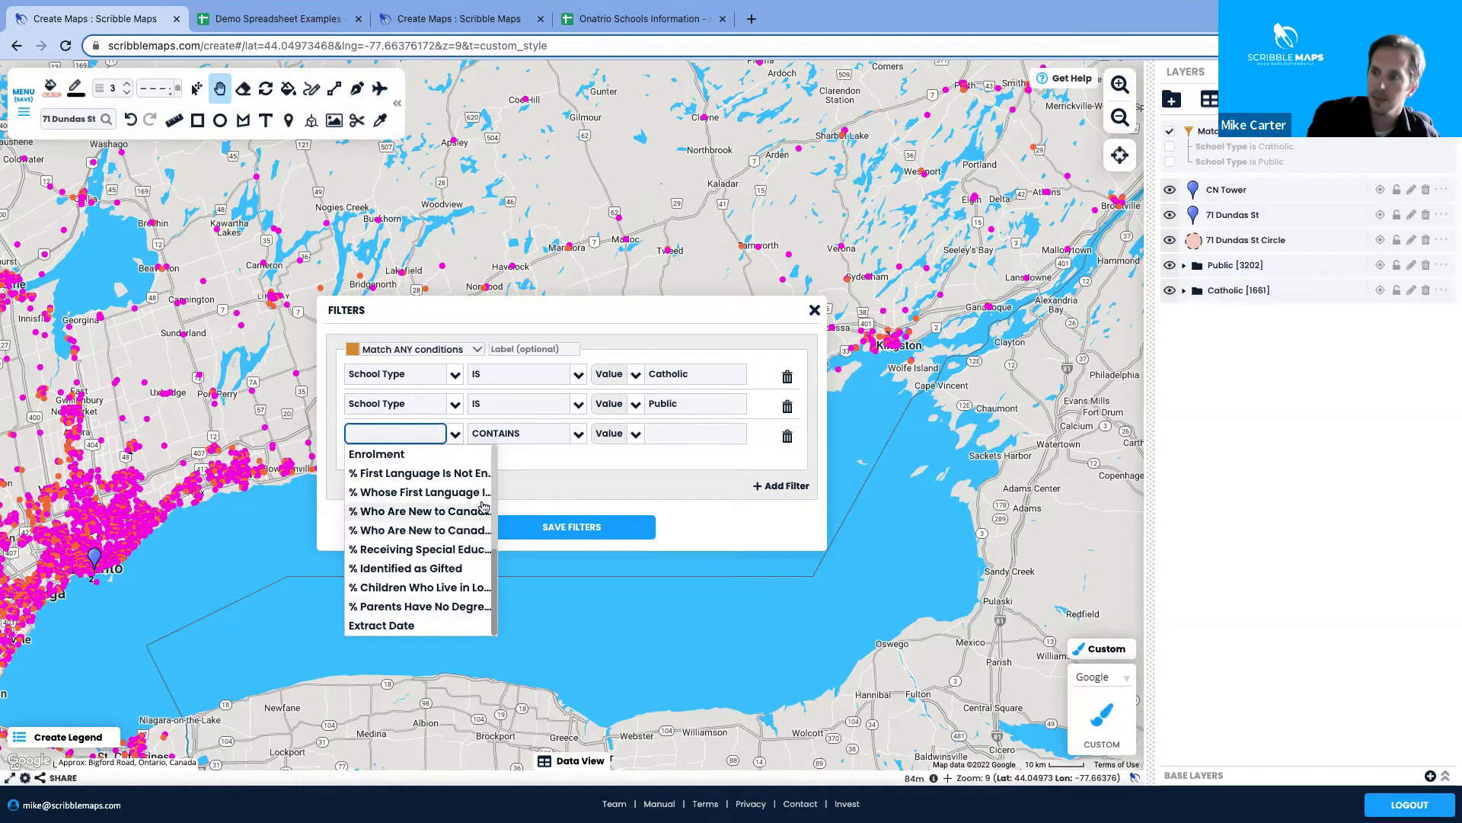
{"action": "left_click", "coordinate": [540, 464]}
{"action": "left_click", "coordinate": [461, 440]}
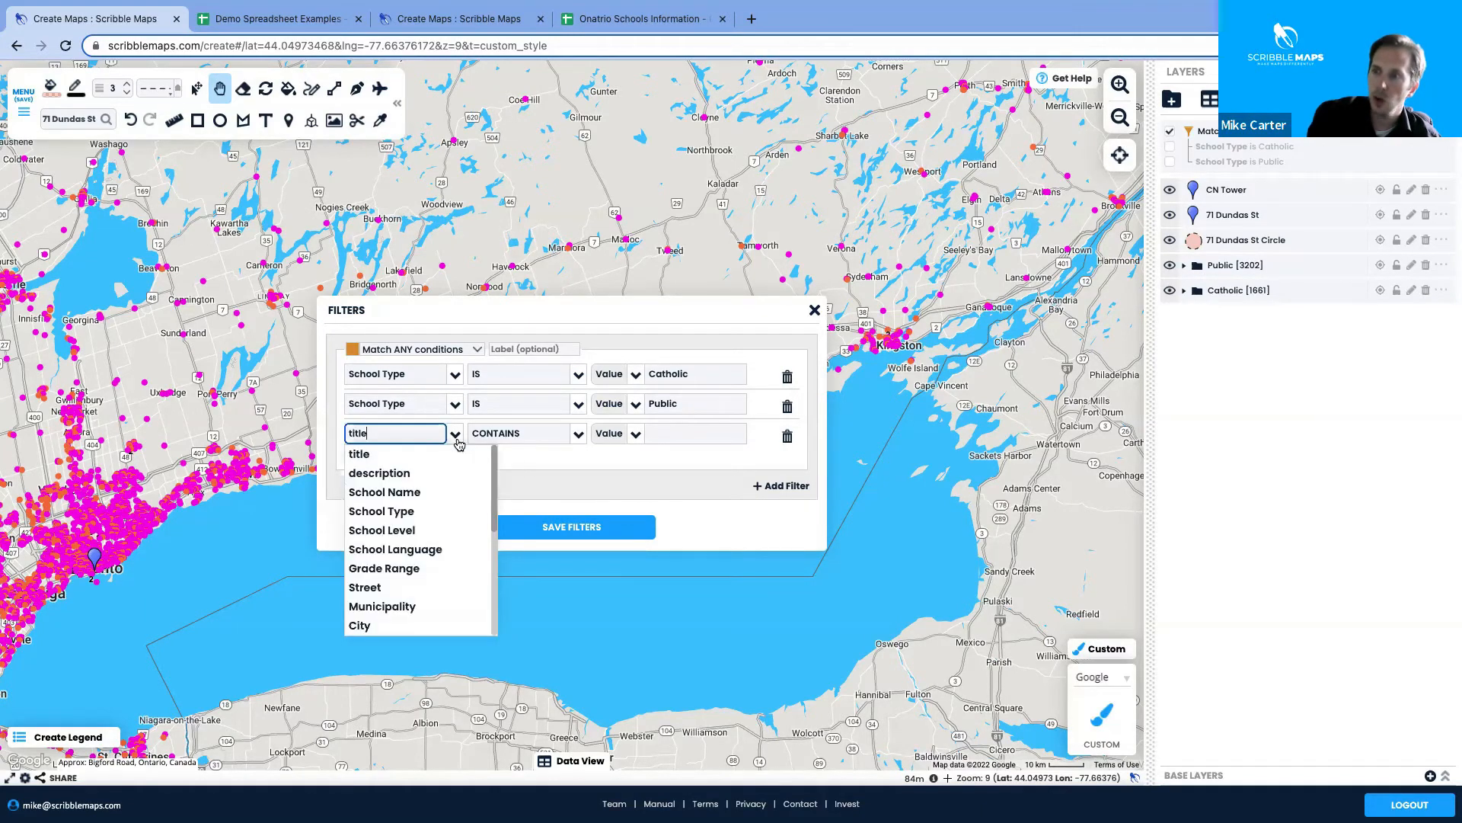
{"action": "scroll", "coordinate": [455, 537], "scroll_direction": "down", "scroll_amount": 4}
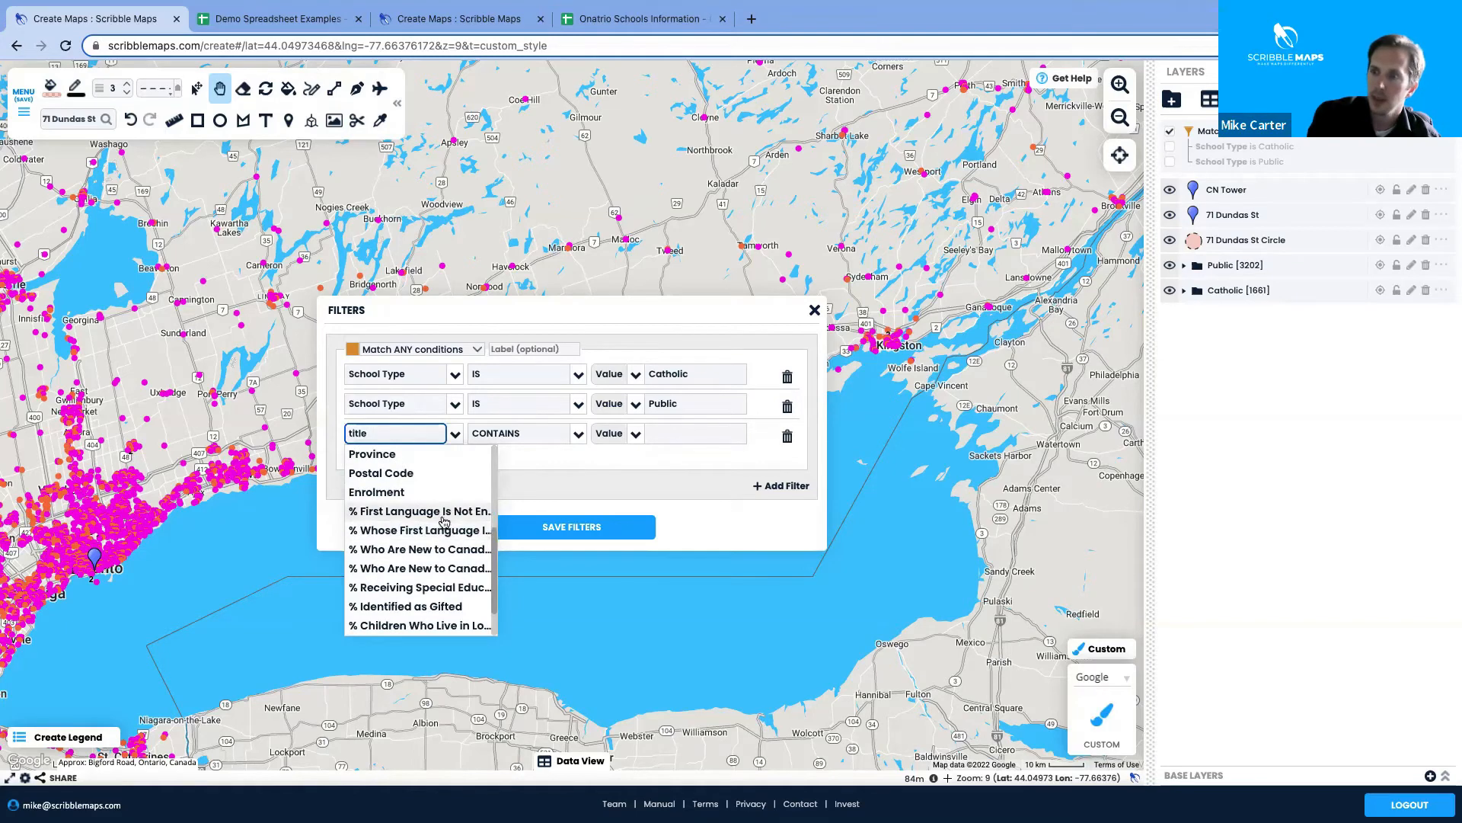
{"action": "left_click", "coordinate": [580, 433]}
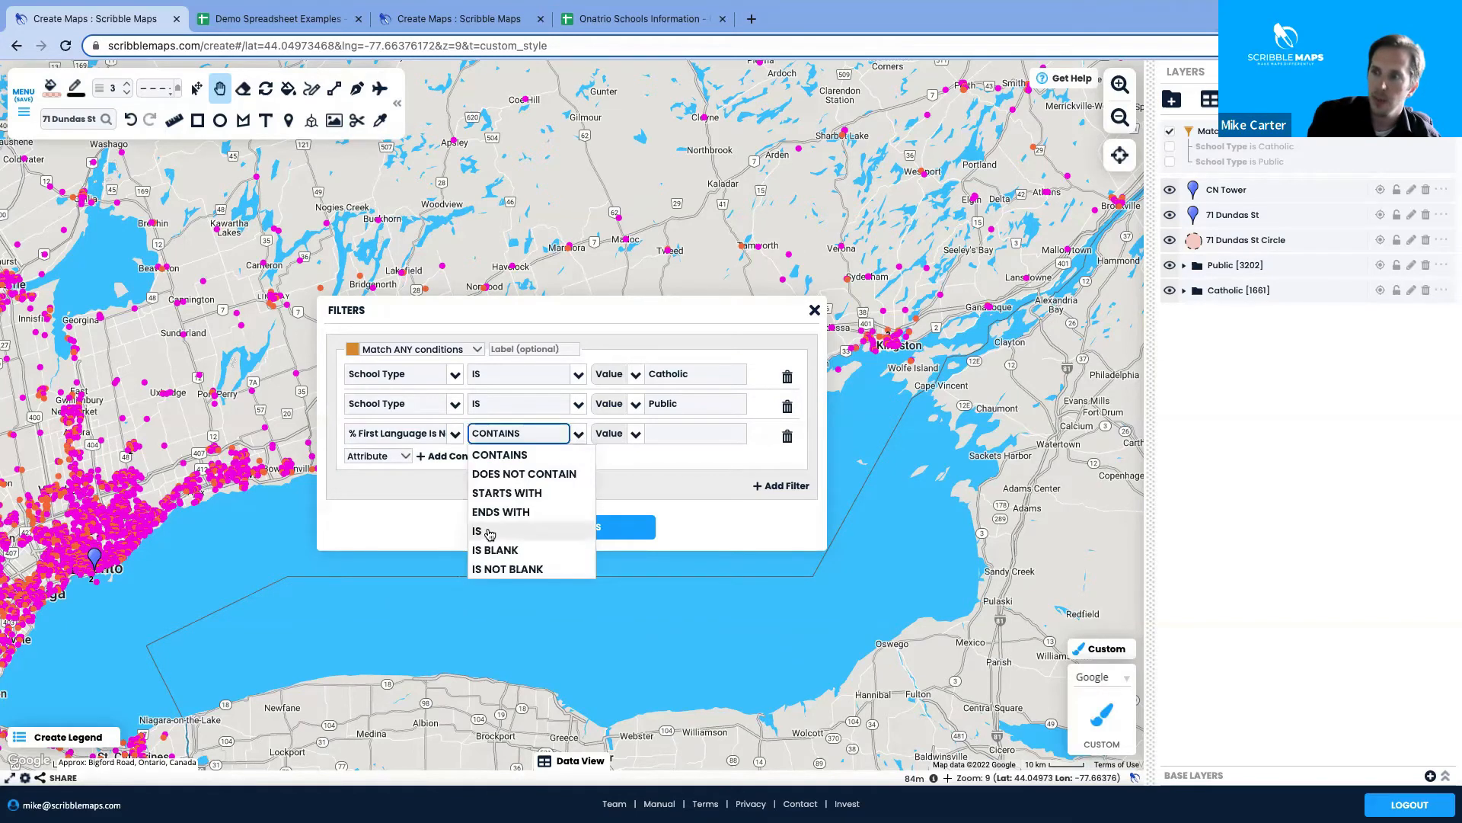
{"action": "left_click", "coordinate": [475, 531]}
Pick 14 from the Unique values and save the filters, leaving Public [12] and Catholic [12]
{"action": "left_click", "coordinate": [618, 434]}
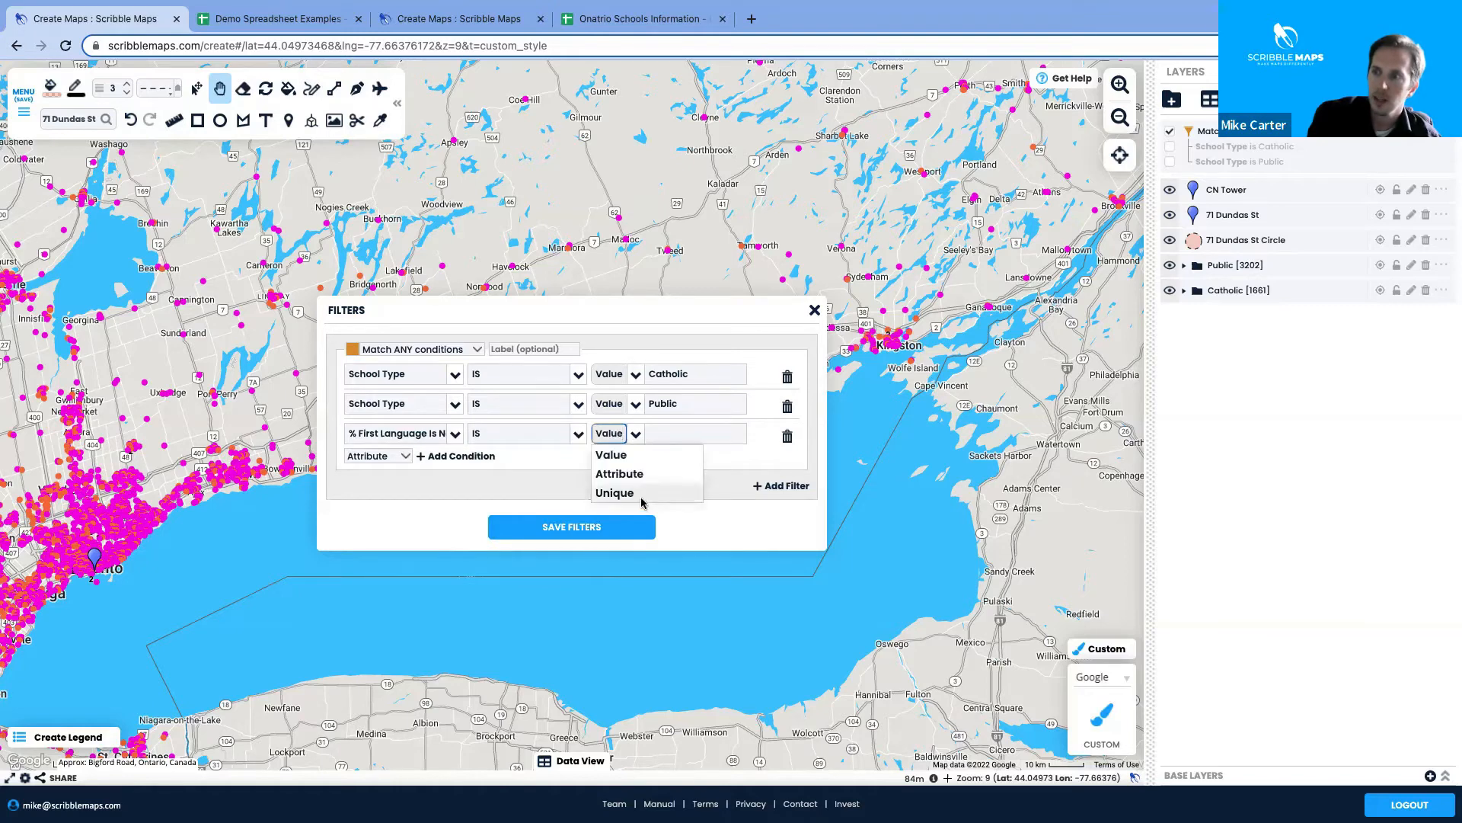
{"action": "left_click", "coordinate": [642, 494]}
{"action": "left_click", "coordinate": [756, 434]}
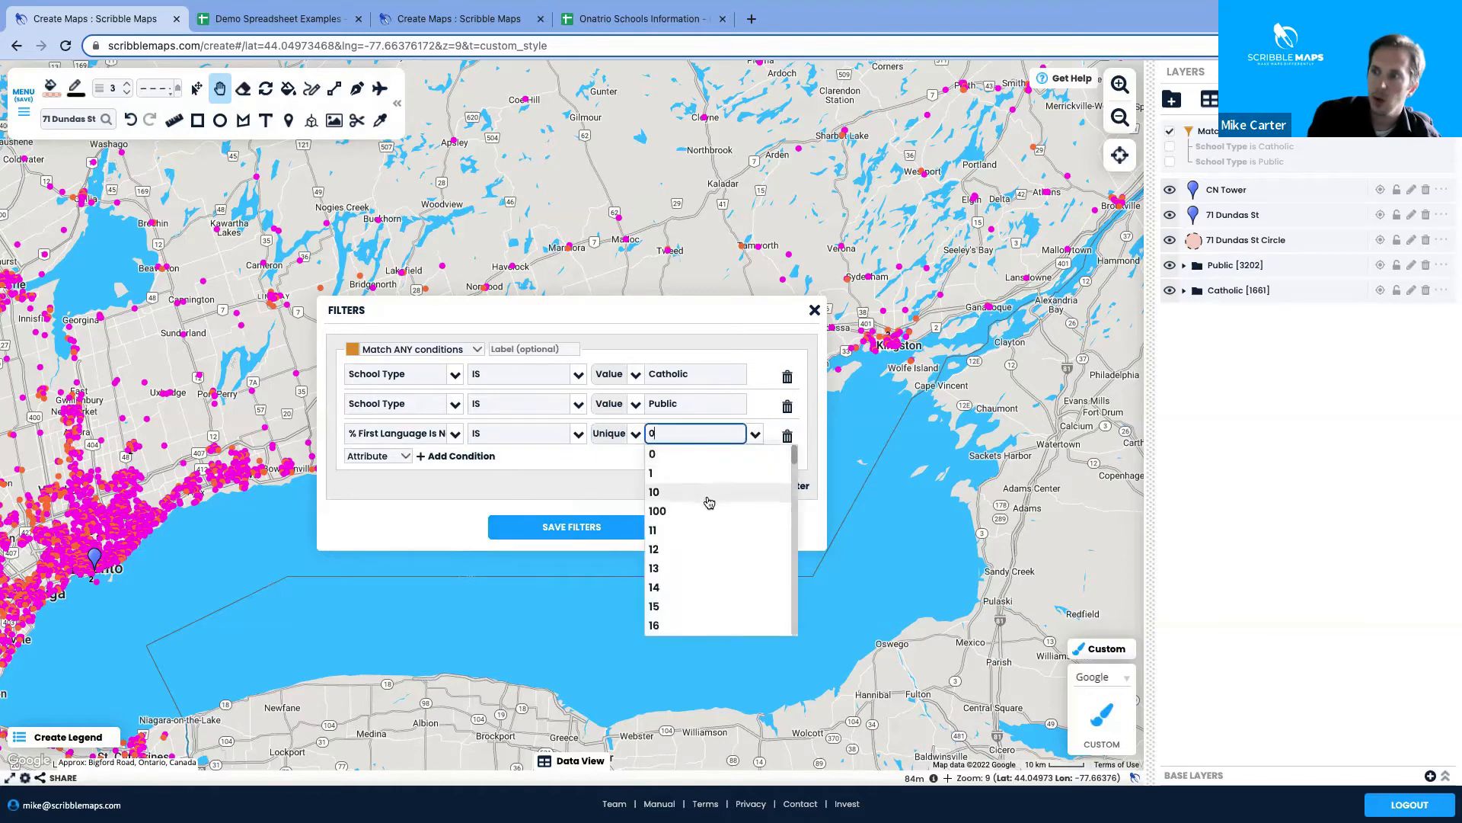
{"action": "scroll", "coordinate": [704, 531], "scroll_direction": "down", "scroll_amount": 4}
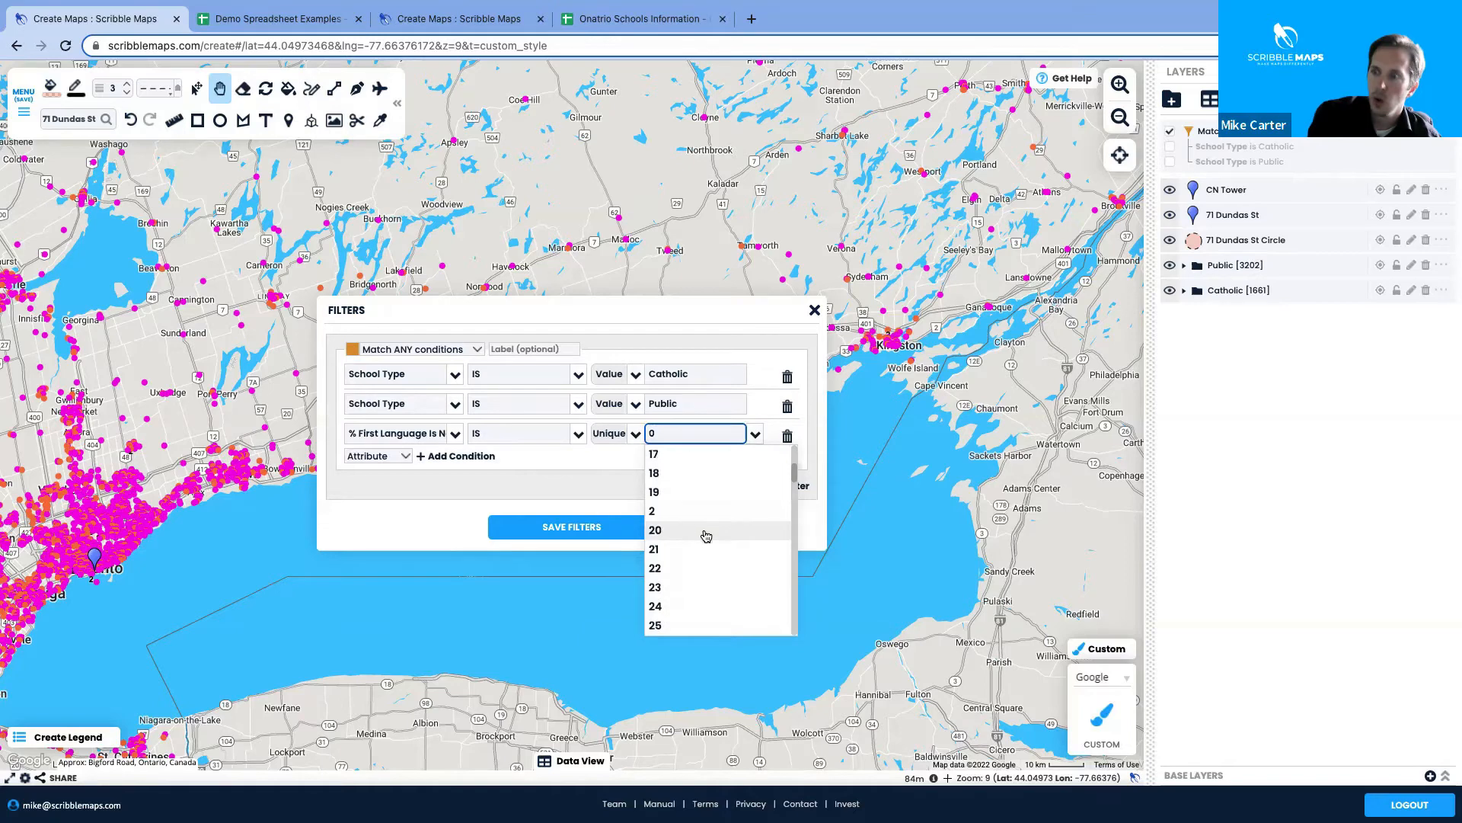
{"action": "scroll", "coordinate": [695, 579], "scroll_direction": "down", "scroll_amount": 1}
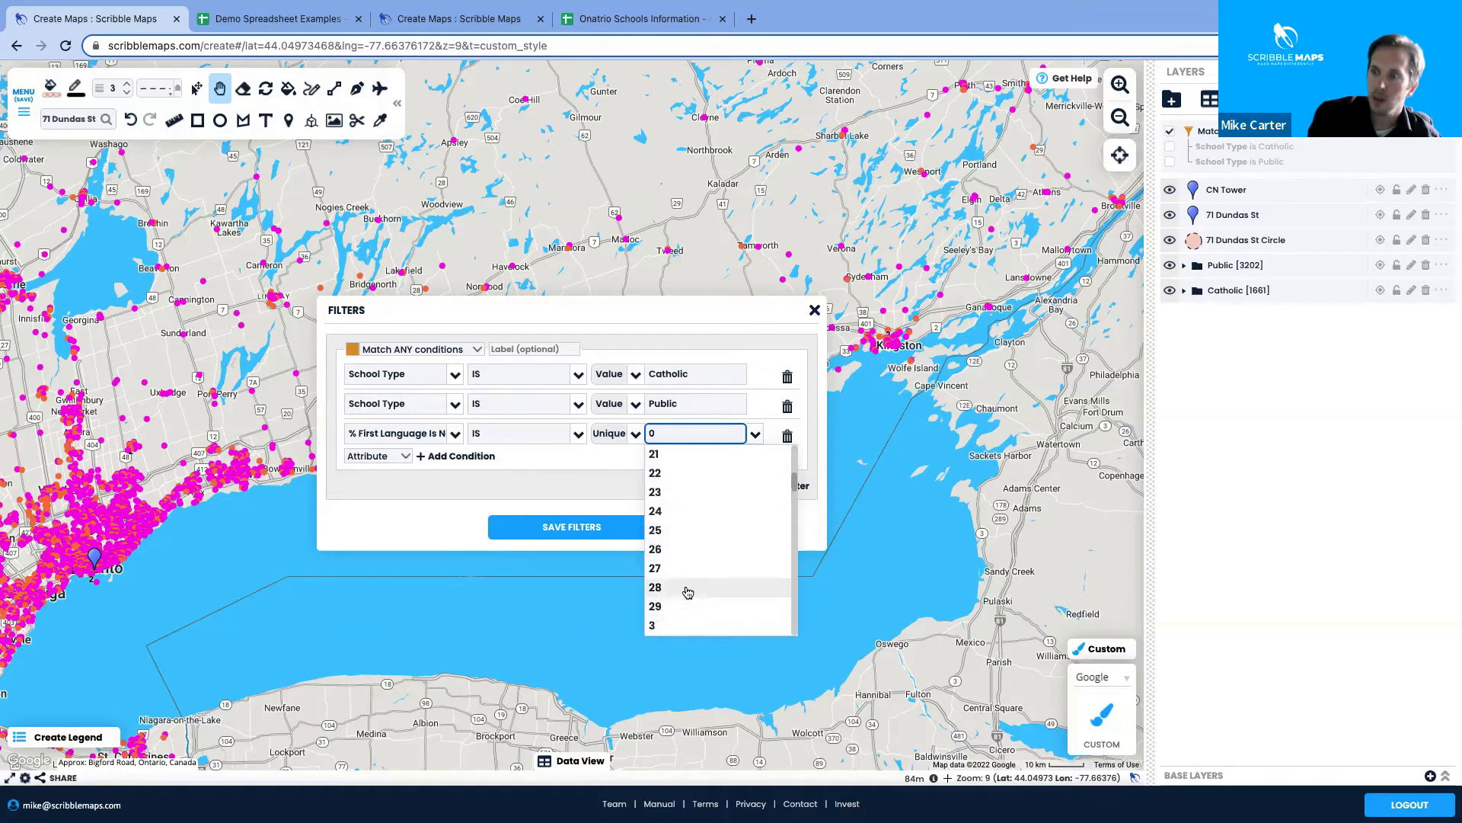
{"action": "scroll", "coordinate": [681, 490], "scroll_direction": "up", "scroll_amount": 2}
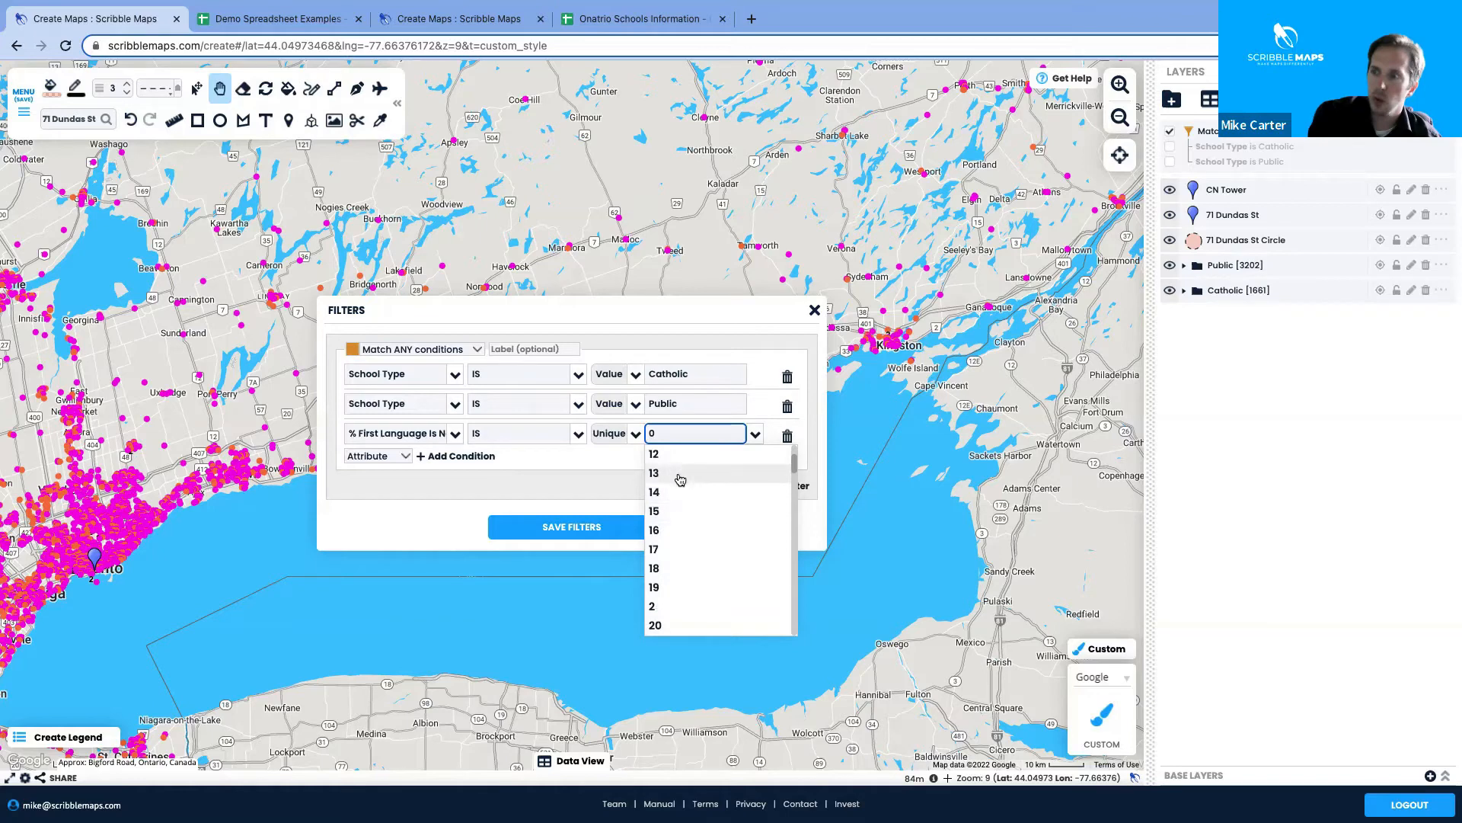
{"action": "left_click", "coordinate": [677, 493]}
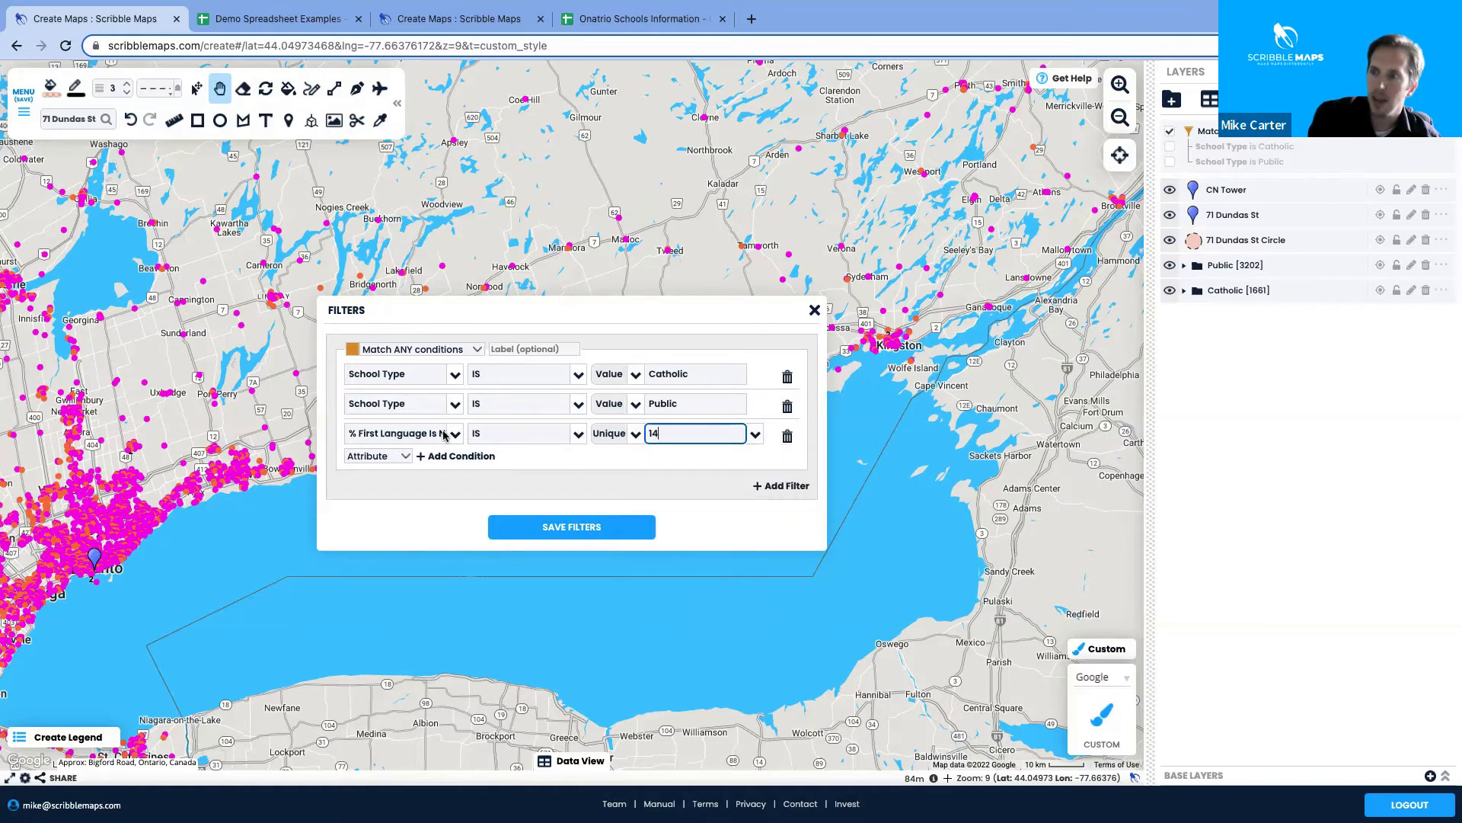
{"action": "left_click", "coordinate": [571, 525]}
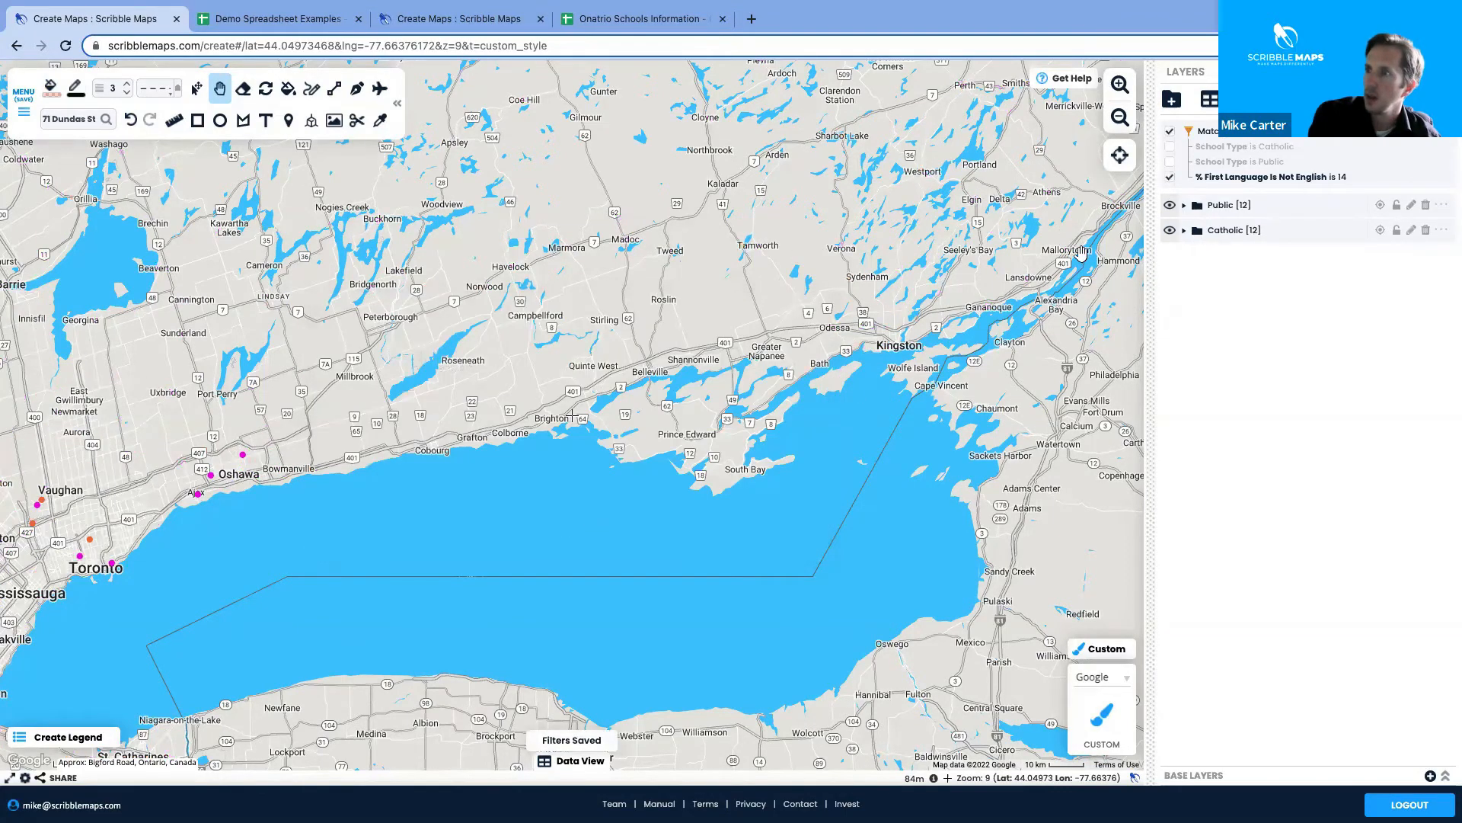
Expand and collapse the Public folder, then switch off the % First Language filter
{"action": "left_click", "coordinate": [1184, 207]}
{"action": "left_click", "coordinate": [1184, 213]}
{"action": "left_click", "coordinate": [1184, 217]}
{"action": "left_click", "coordinate": [1184, 216]}
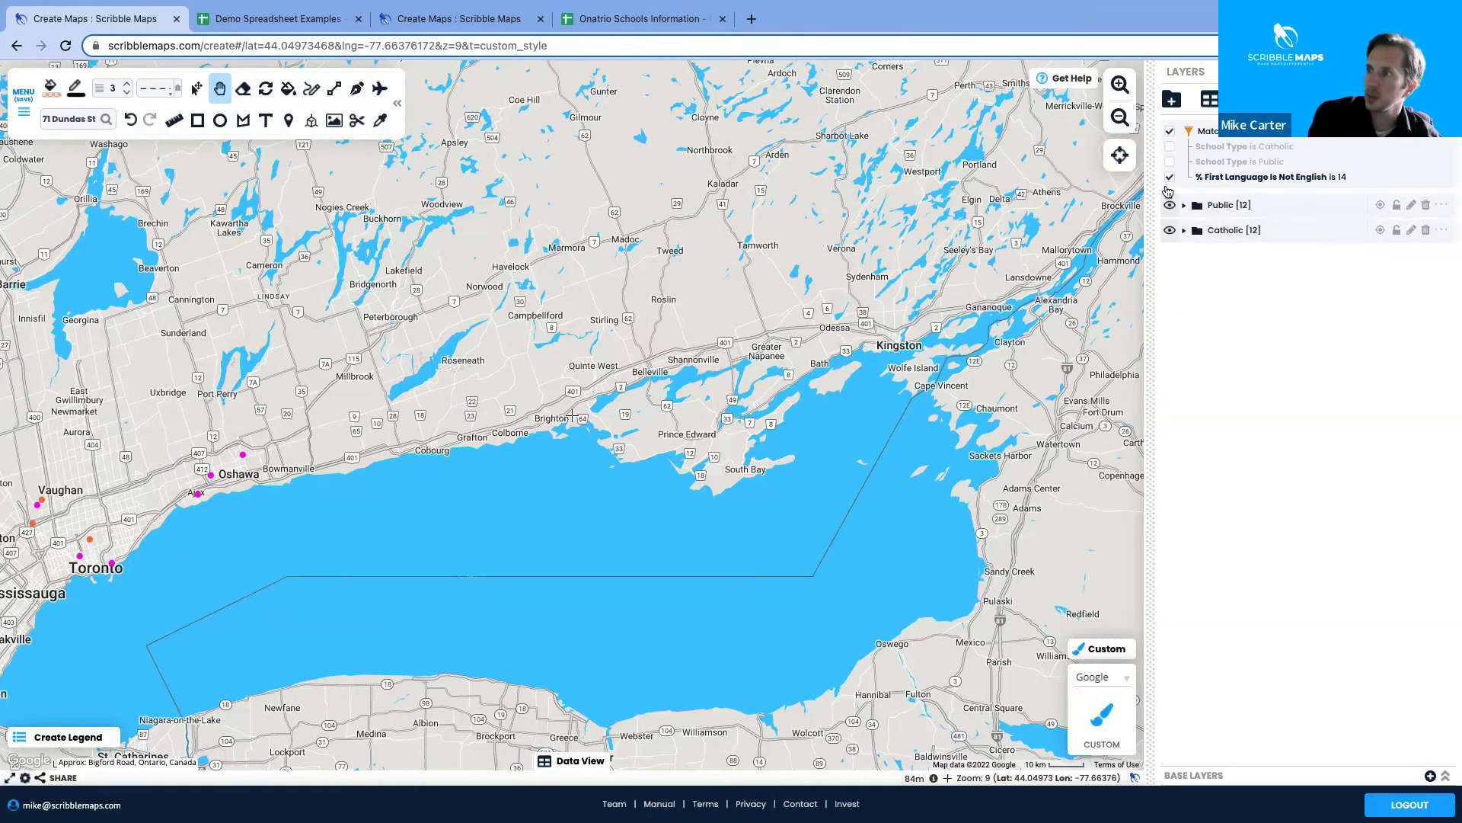
{"action": "left_click", "coordinate": [1170, 178]}
{"action": "left_click", "coordinate": [1295, 255]}
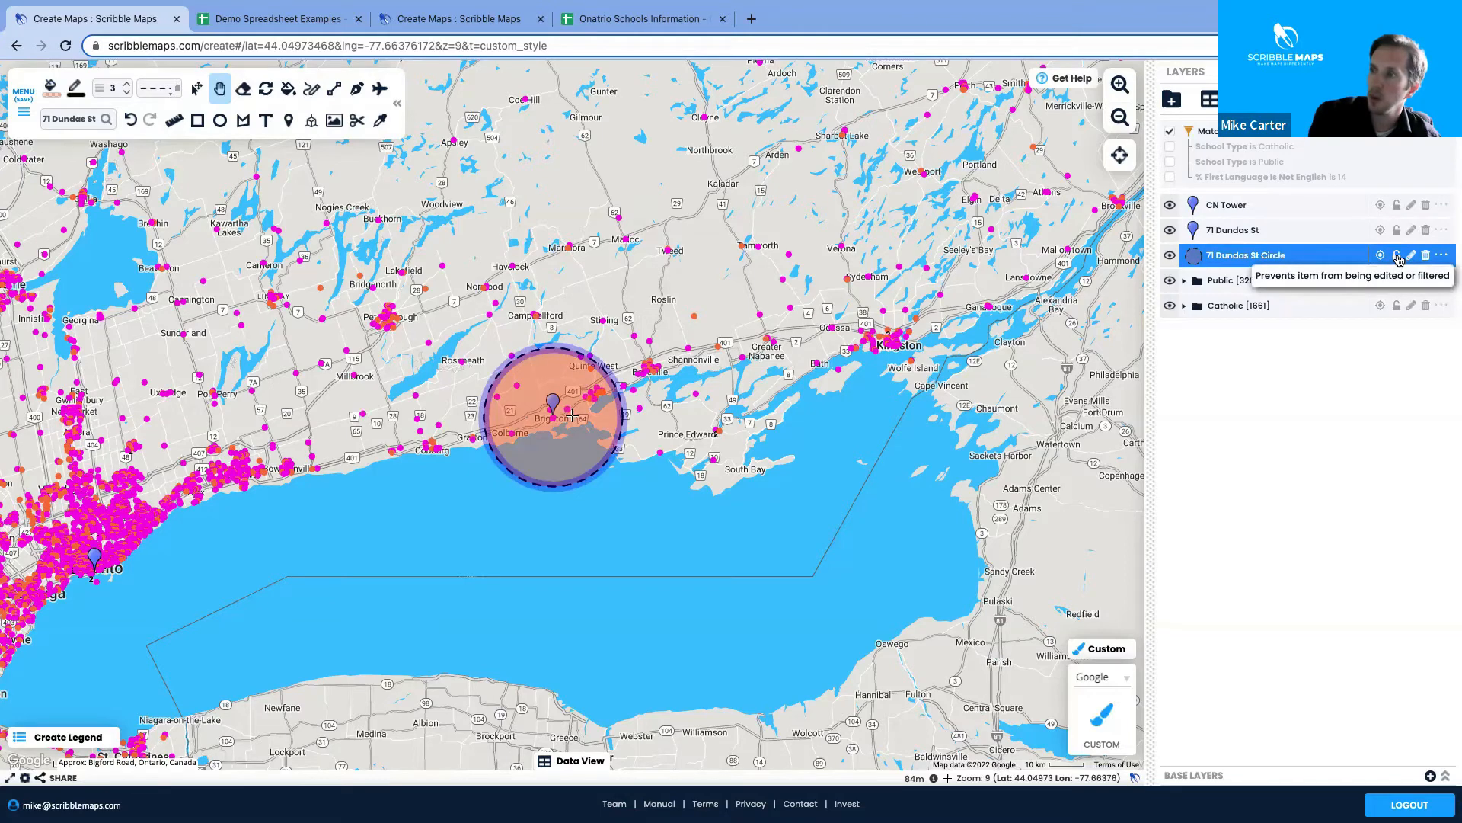
{"action": "left_click", "coordinate": [1398, 257]}
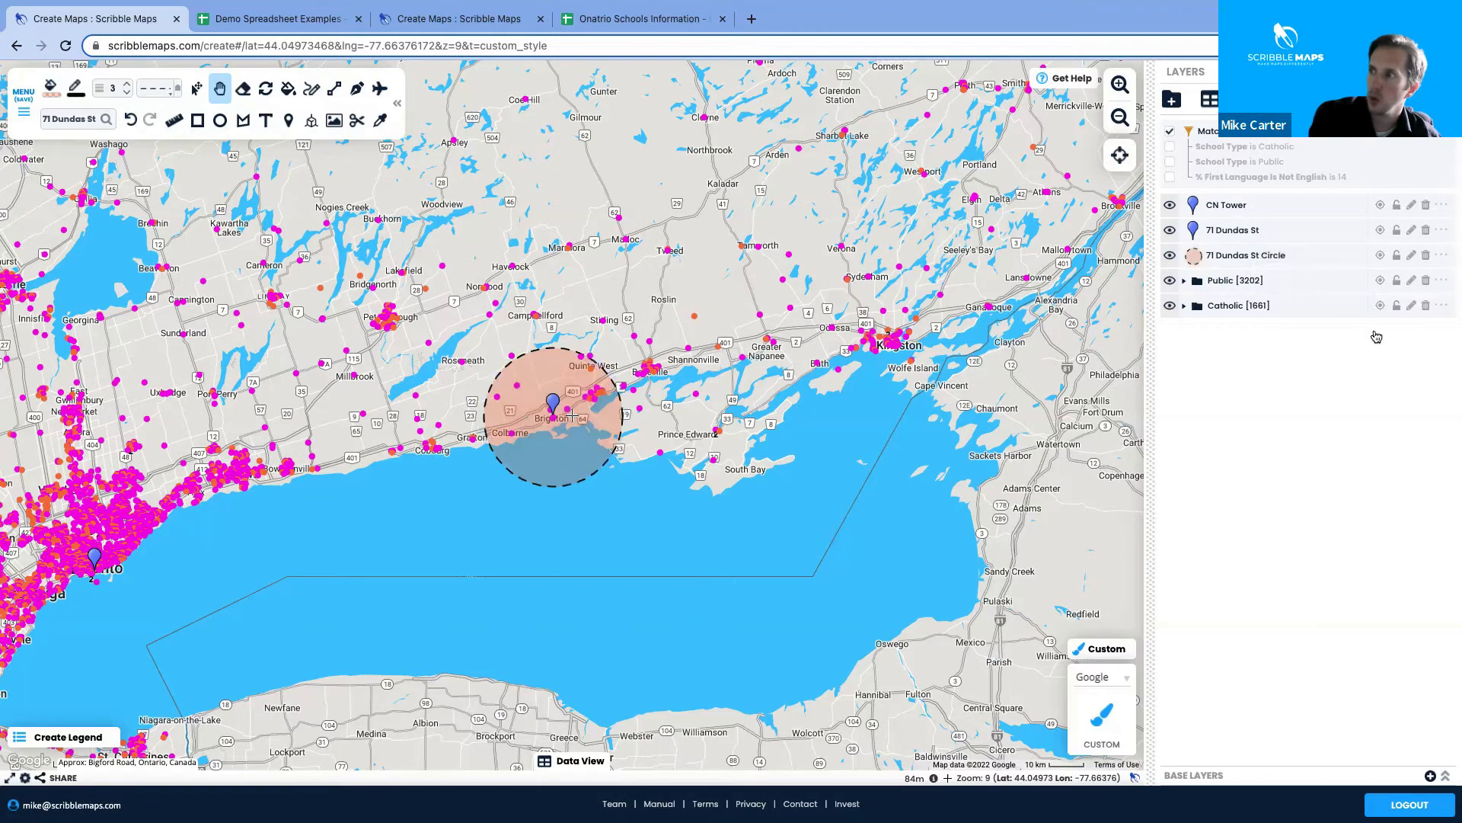
{"action": "left_click", "coordinate": [1397, 258]}
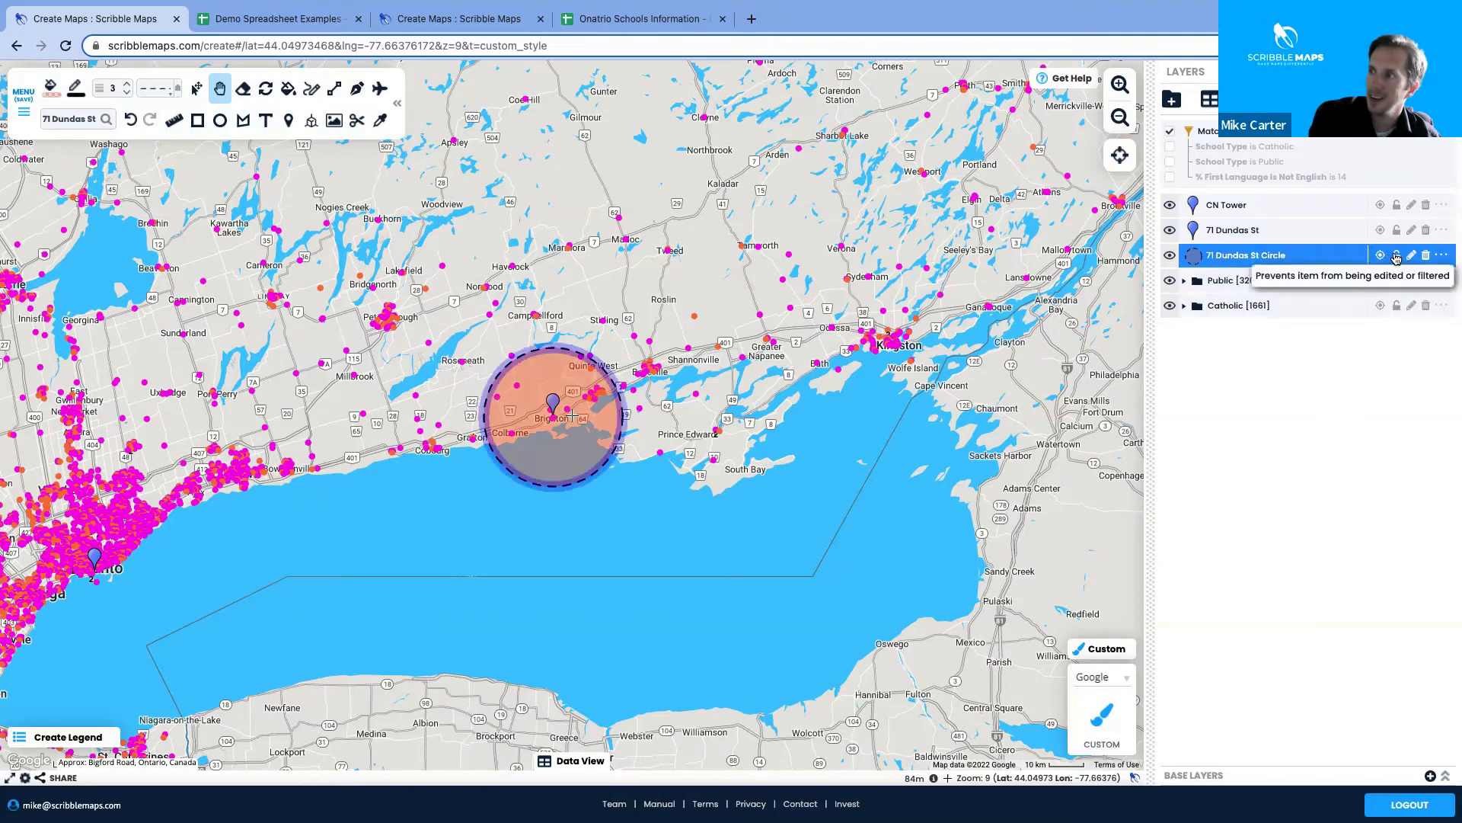
{"action": "left_click", "coordinate": [1397, 258]}
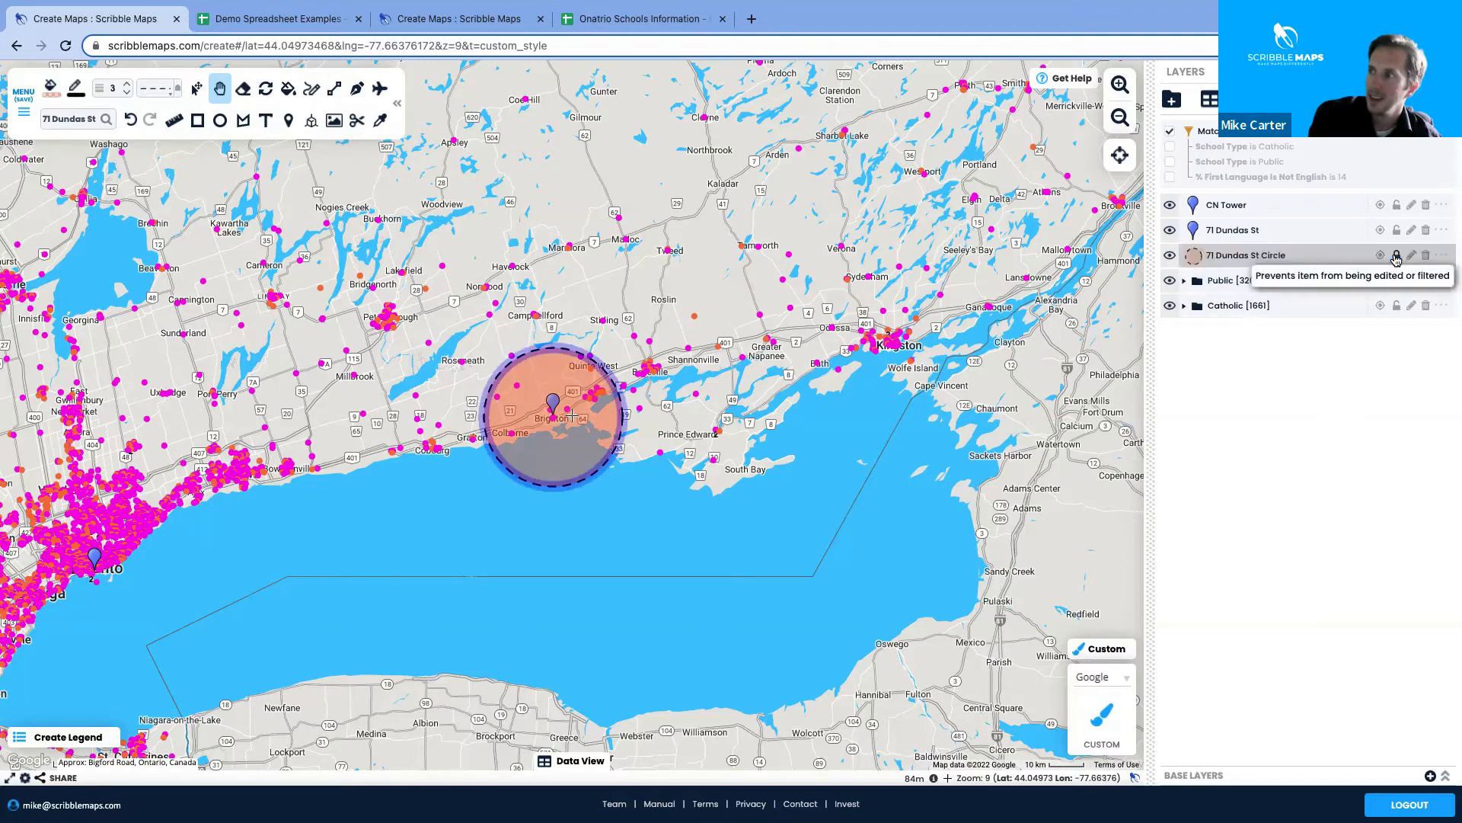
Toggle the first-language filter repeatedly to test the locked circle, ending with it off
{"action": "left_click", "coordinate": [1170, 178]}
{"action": "left_click", "coordinate": [1170, 179]}
{"action": "left_click", "coordinate": [1170, 179]}
{"action": "left_click", "coordinate": [1170, 179]}
{"action": "left_click", "coordinate": [1170, 179]}
{"action": "left_click", "coordinate": [1170, 179]}
{"action": "left_click", "coordinate": [1170, 179]}
{"action": "left_click", "coordinate": [1170, 179]}
{"action": "left_click", "coordinate": [1170, 179]}
{"action": "left_click", "coordinate": [1170, 179]}
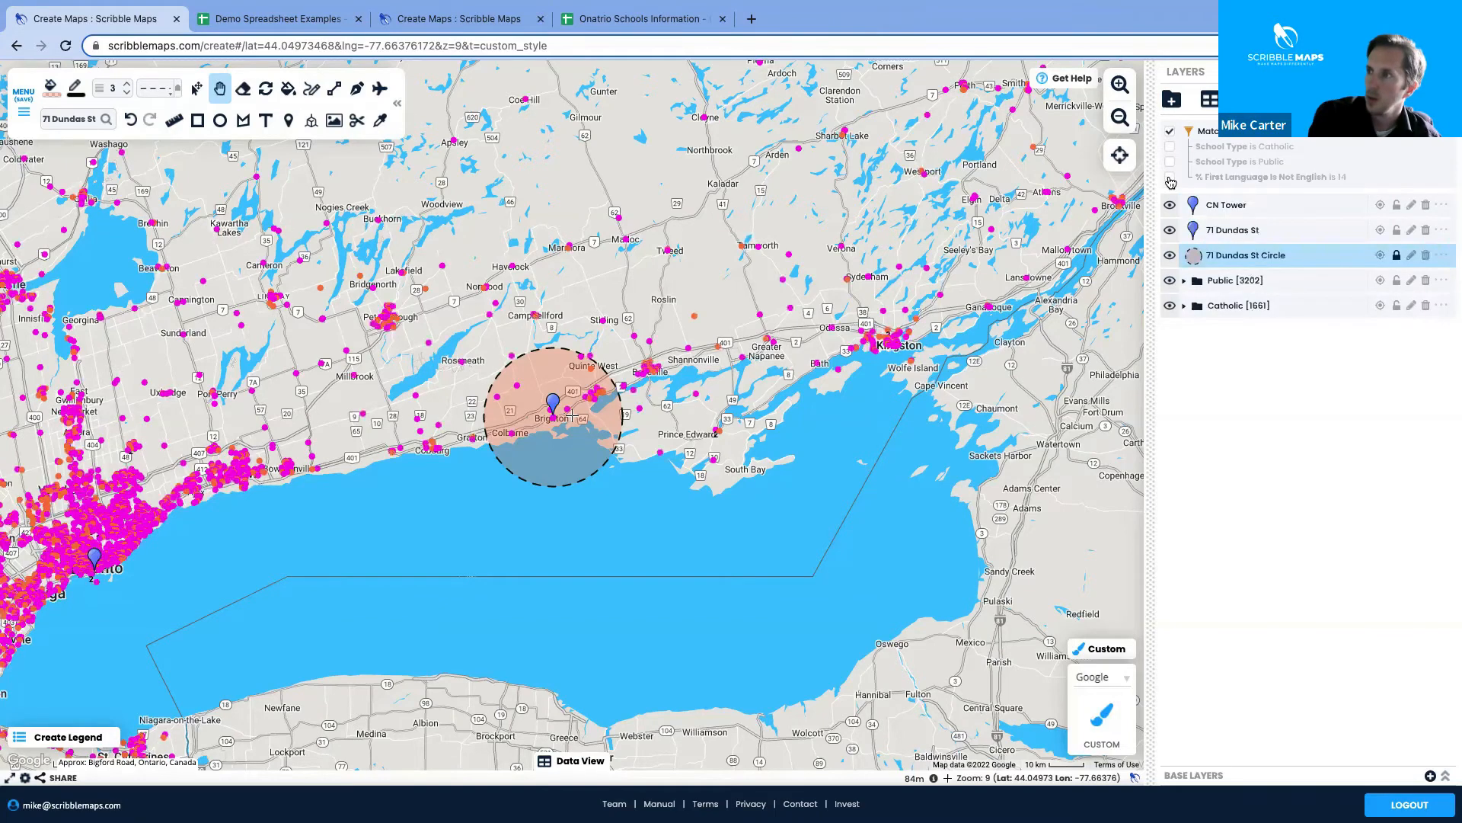
{"action": "left_click", "coordinate": [1169, 179]}
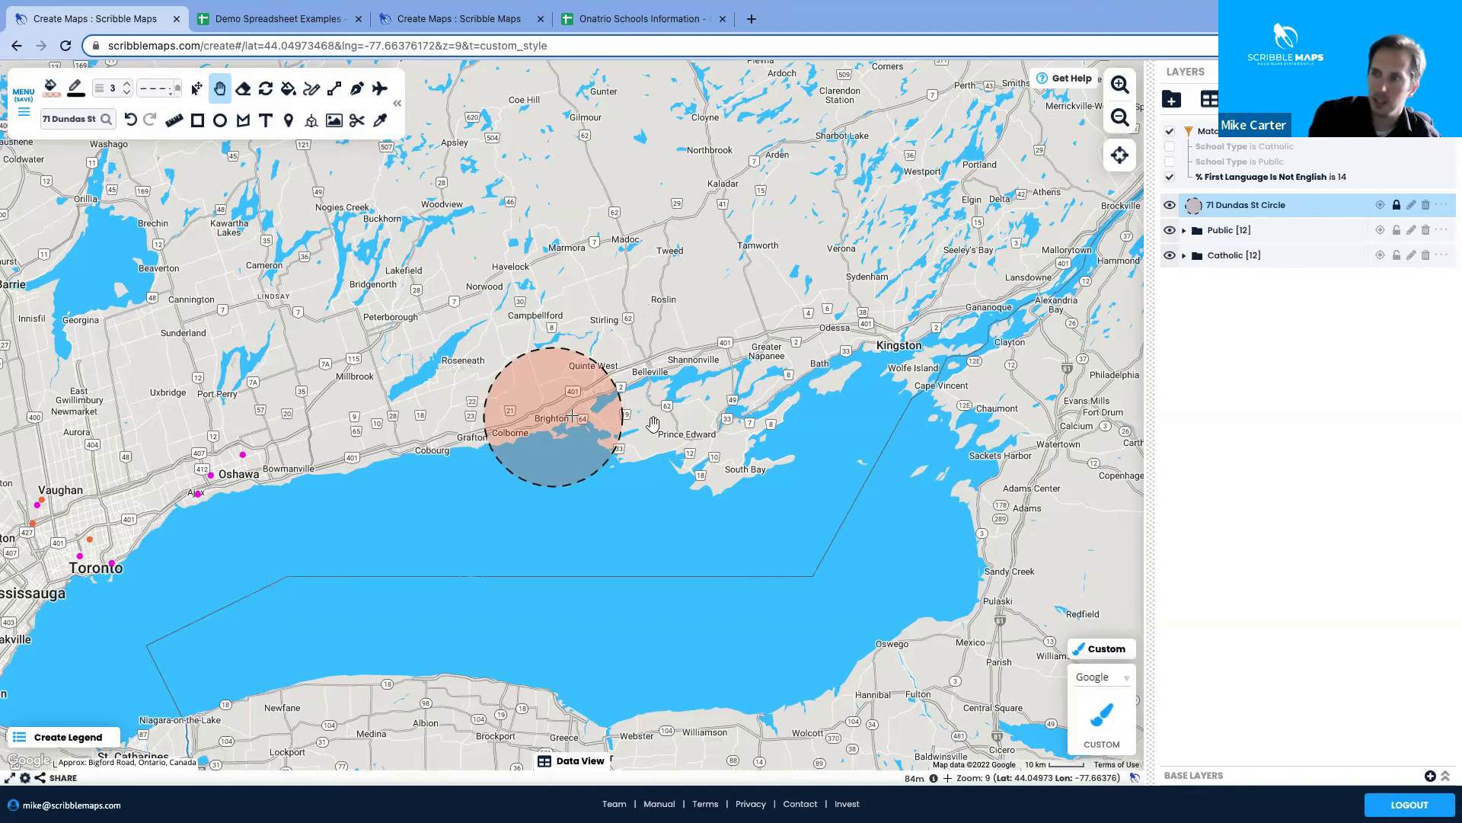
With the first-language filter unchecked, pan toward Toronto and open the school markers' Filters dialog
{"action": "left_click", "coordinate": [1170, 180]}
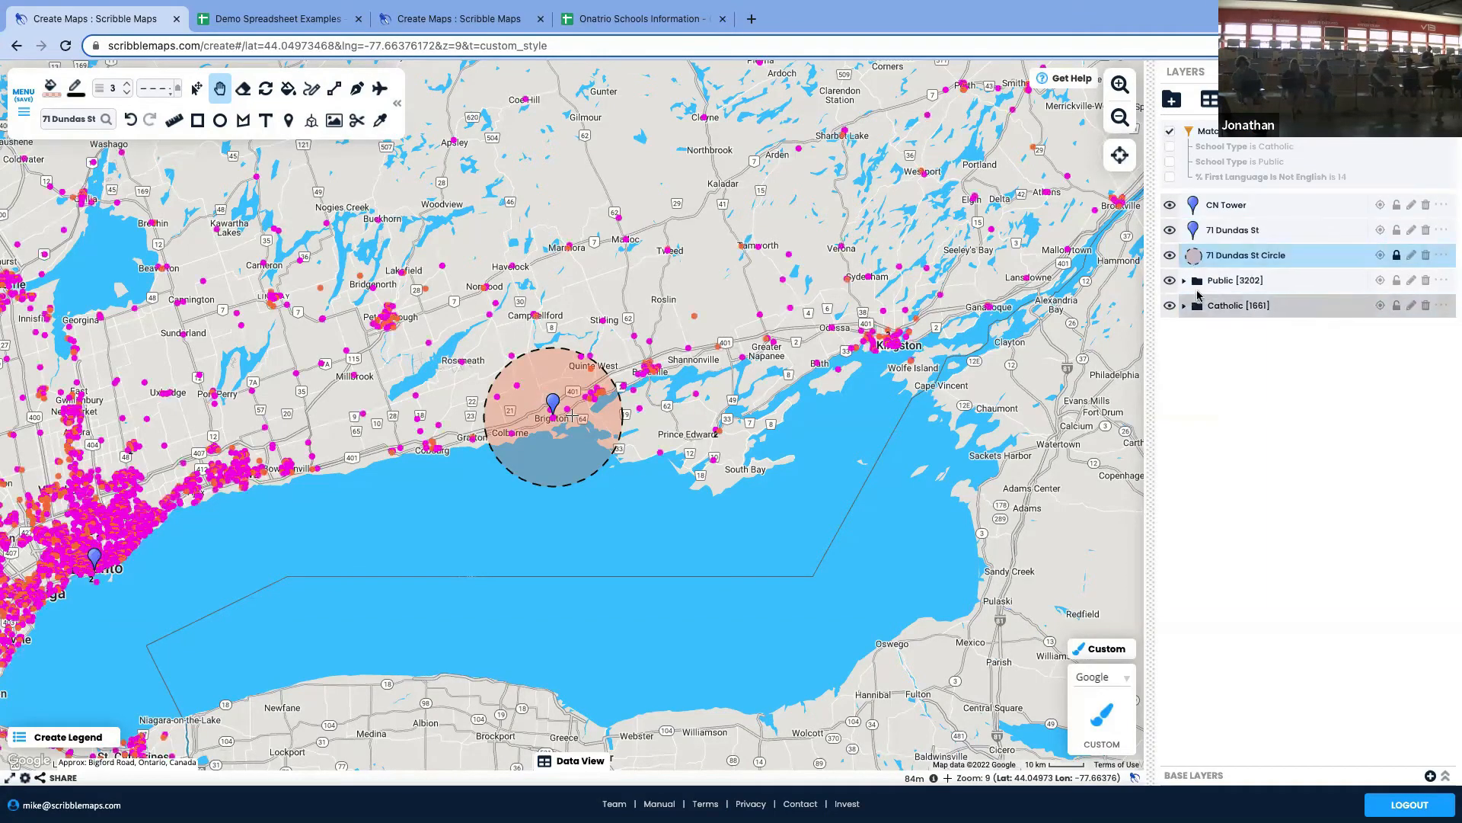
{"action": "left_click_drag", "start_coordinate": [681, 555], "coordinate": [891, 491]}
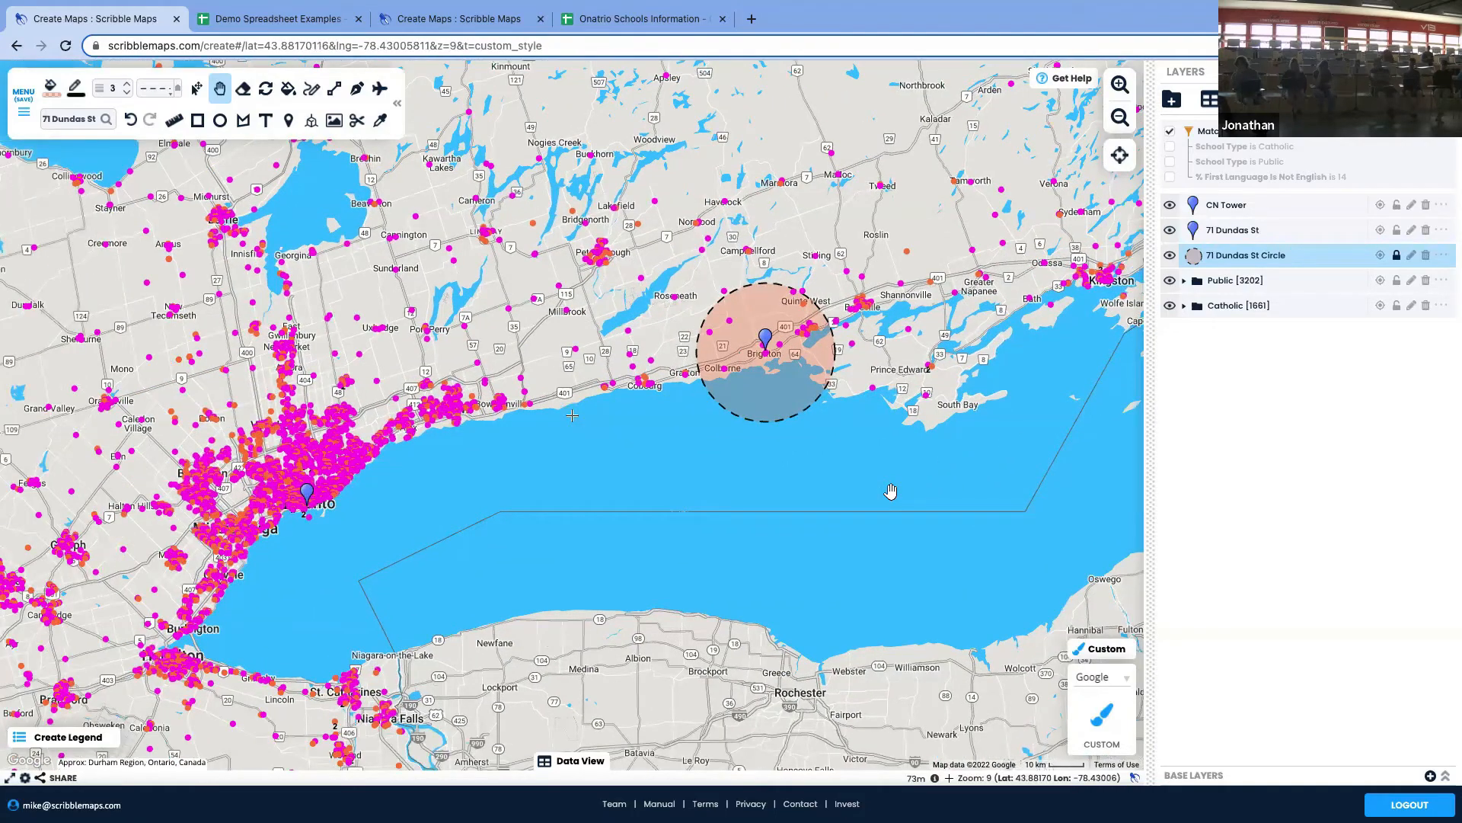
{"action": "left_click_drag", "start_coordinate": [862, 221], "coordinate": [806, 237]}
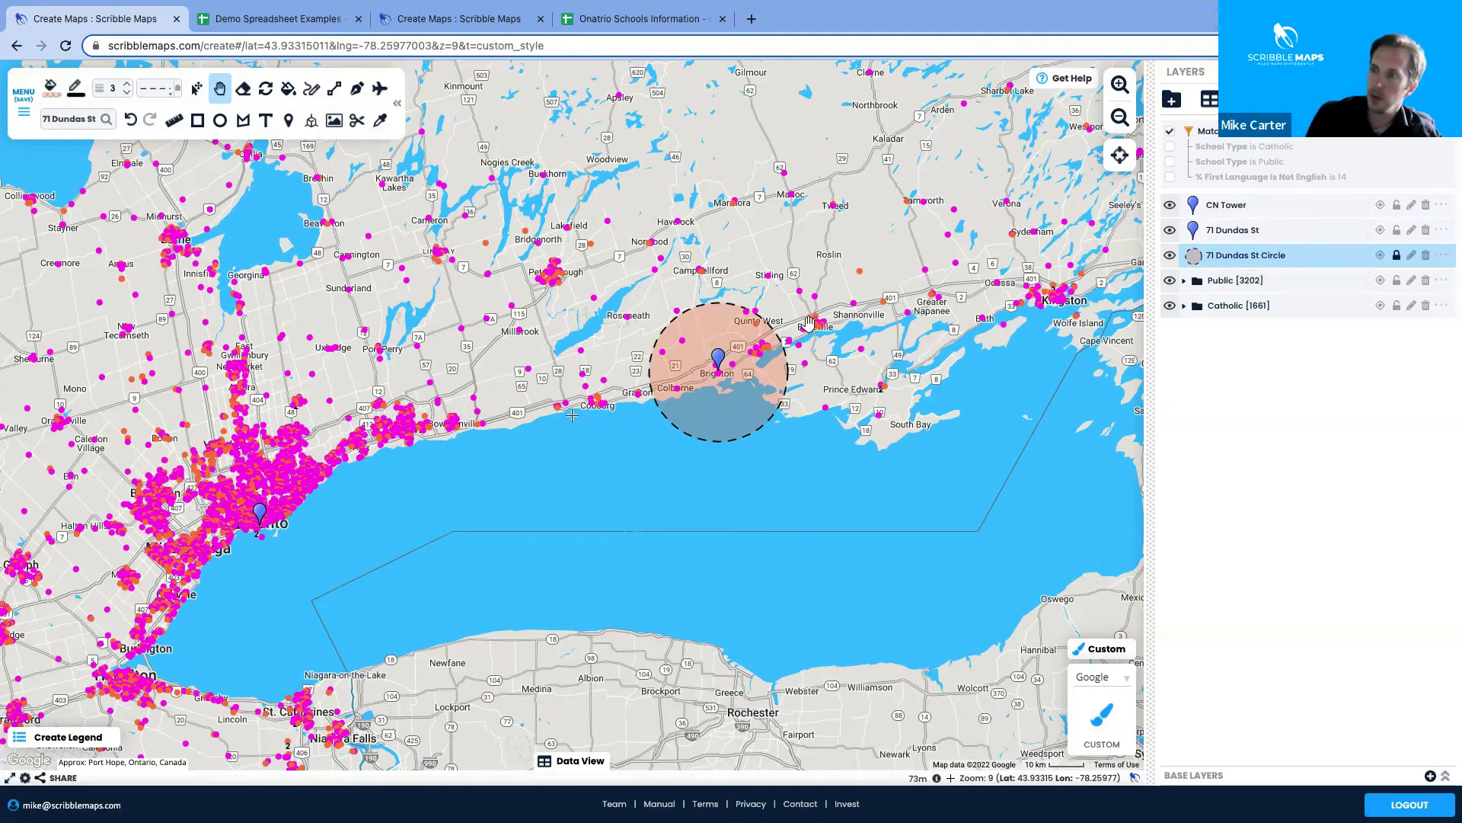
{"action": "left_click_drag", "start_coordinate": [719, 531], "coordinate": [757, 544]}
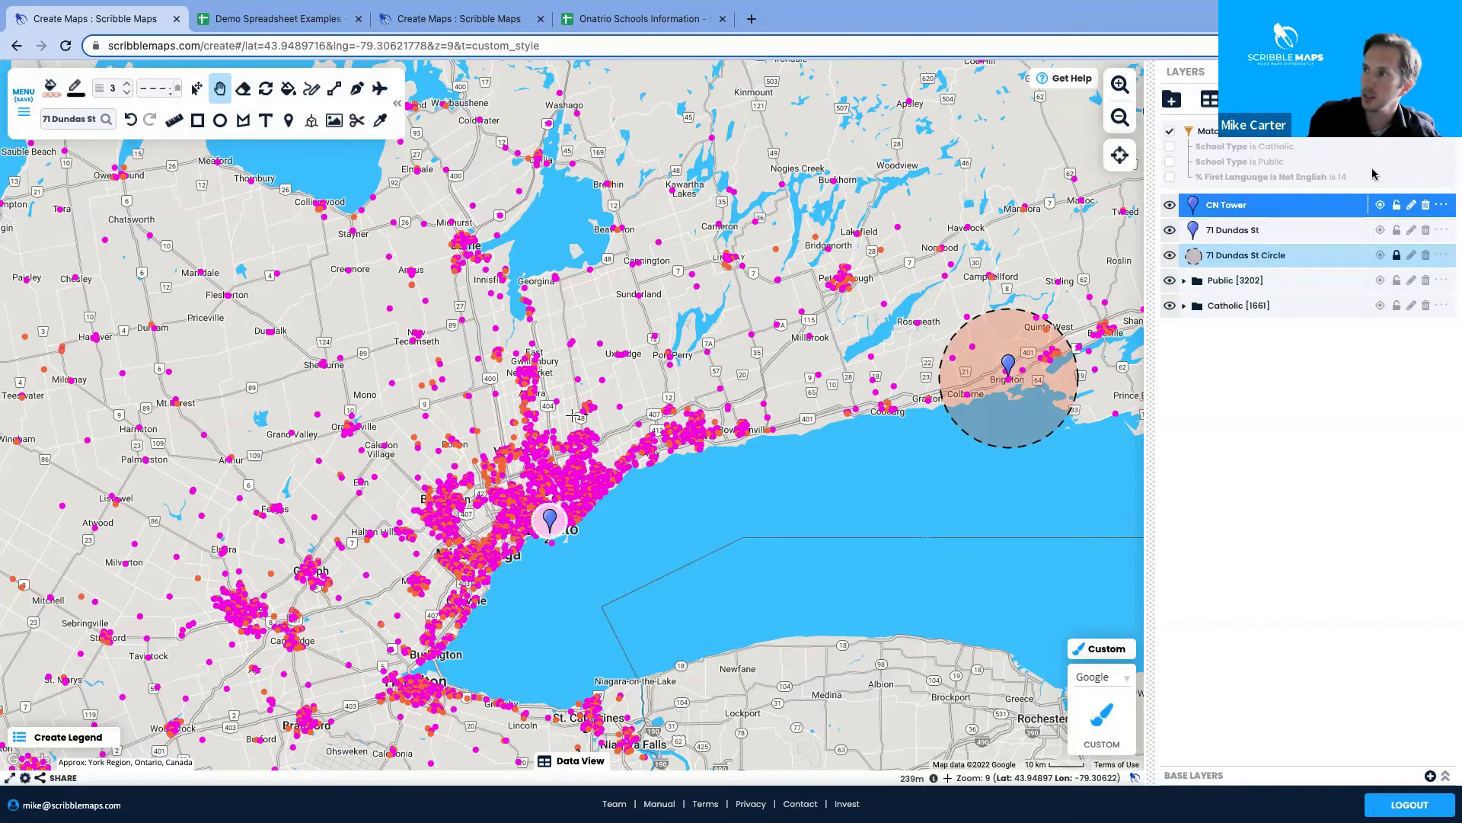
{"action": "left_click", "coordinate": [1443, 137]}
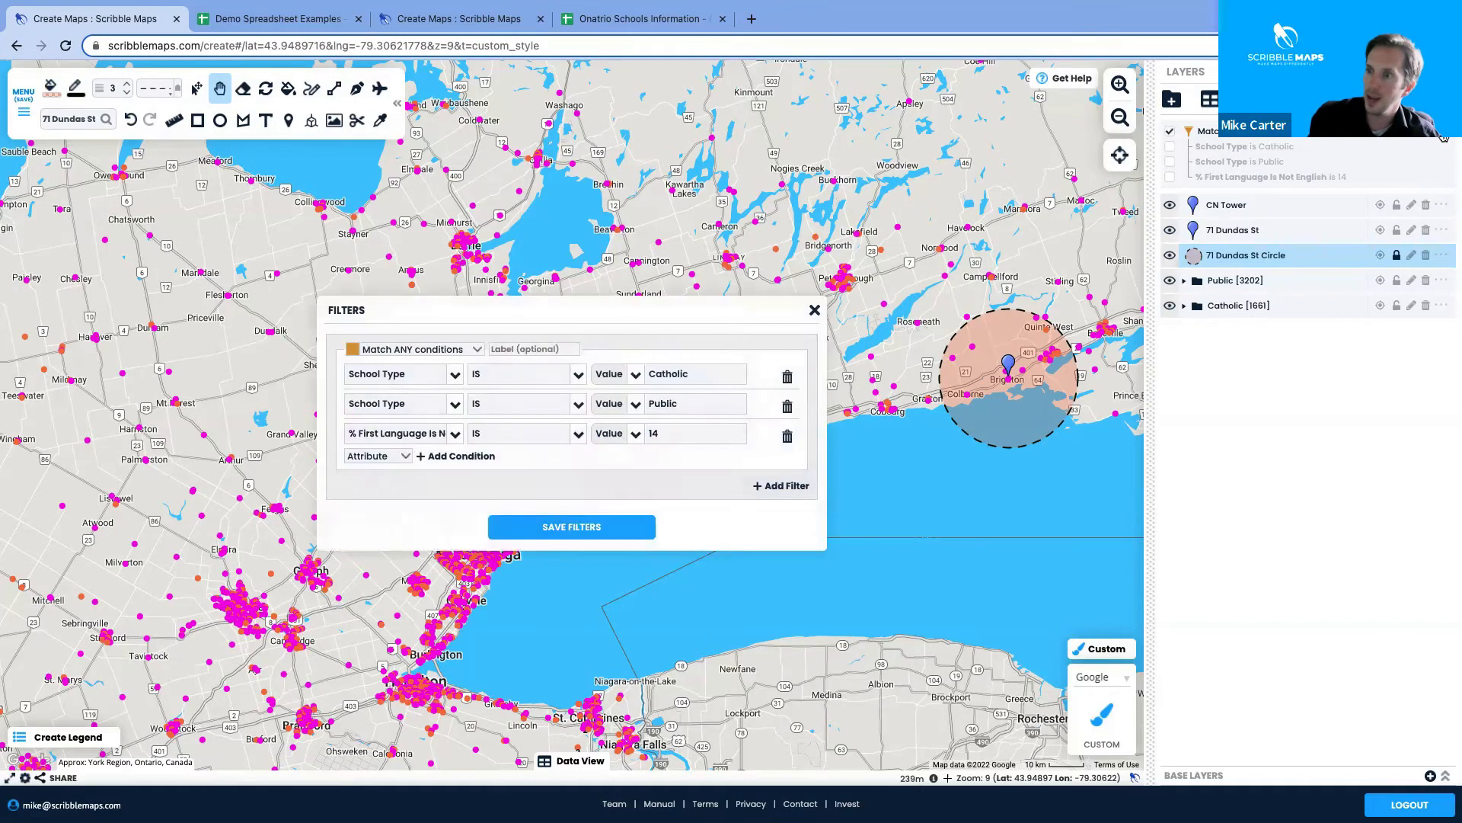
Add a fourth condition on % First Language Is Not English with an IS comparison
{"action": "left_click", "coordinate": [461, 456]}
{"action": "left_click", "coordinate": [403, 448]}
{"action": "scroll", "coordinate": [417, 571], "scroll_direction": "down", "scroll_amount": 5}
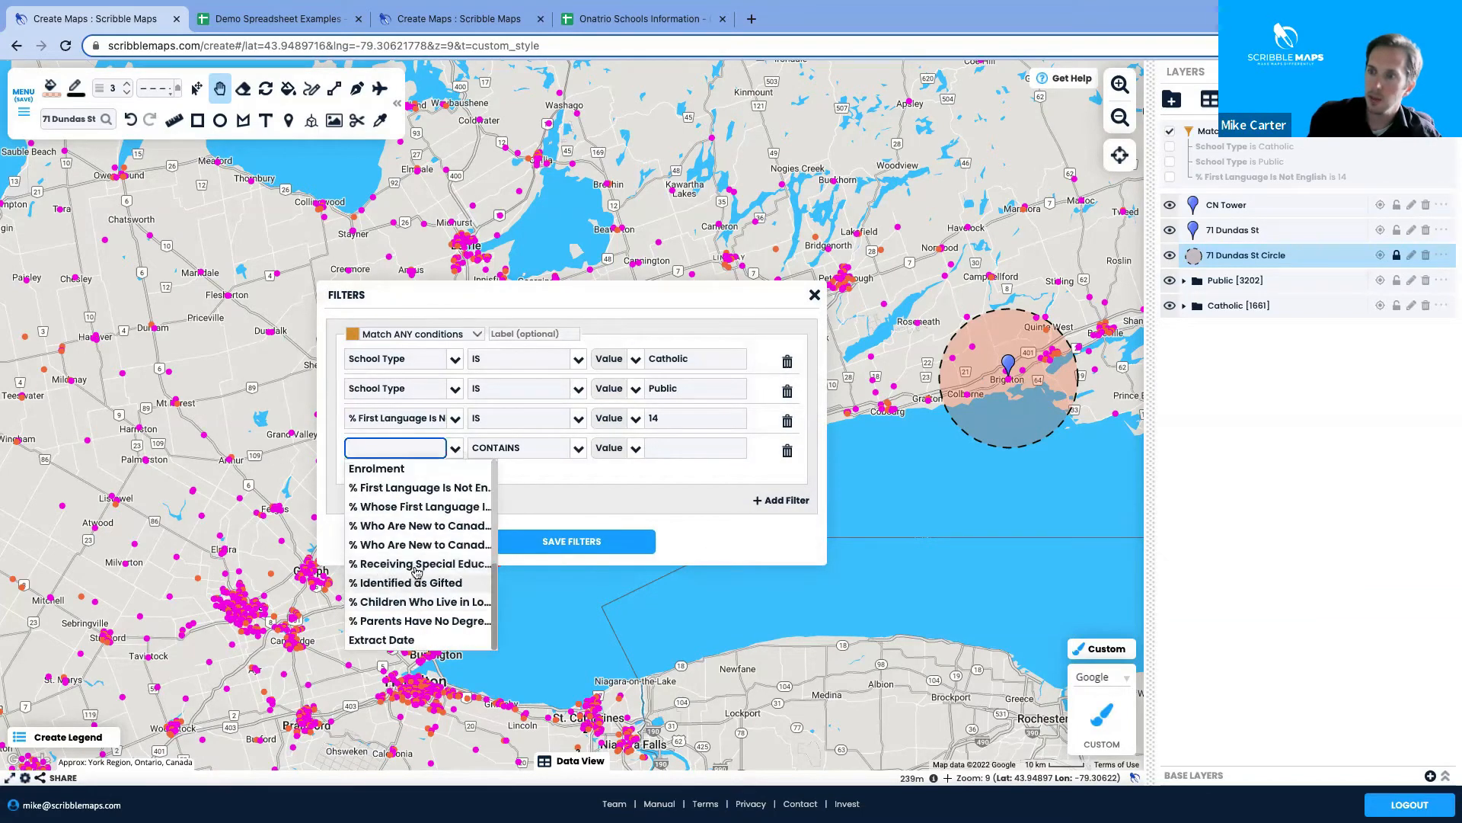
{"action": "left_click", "coordinate": [411, 492]}
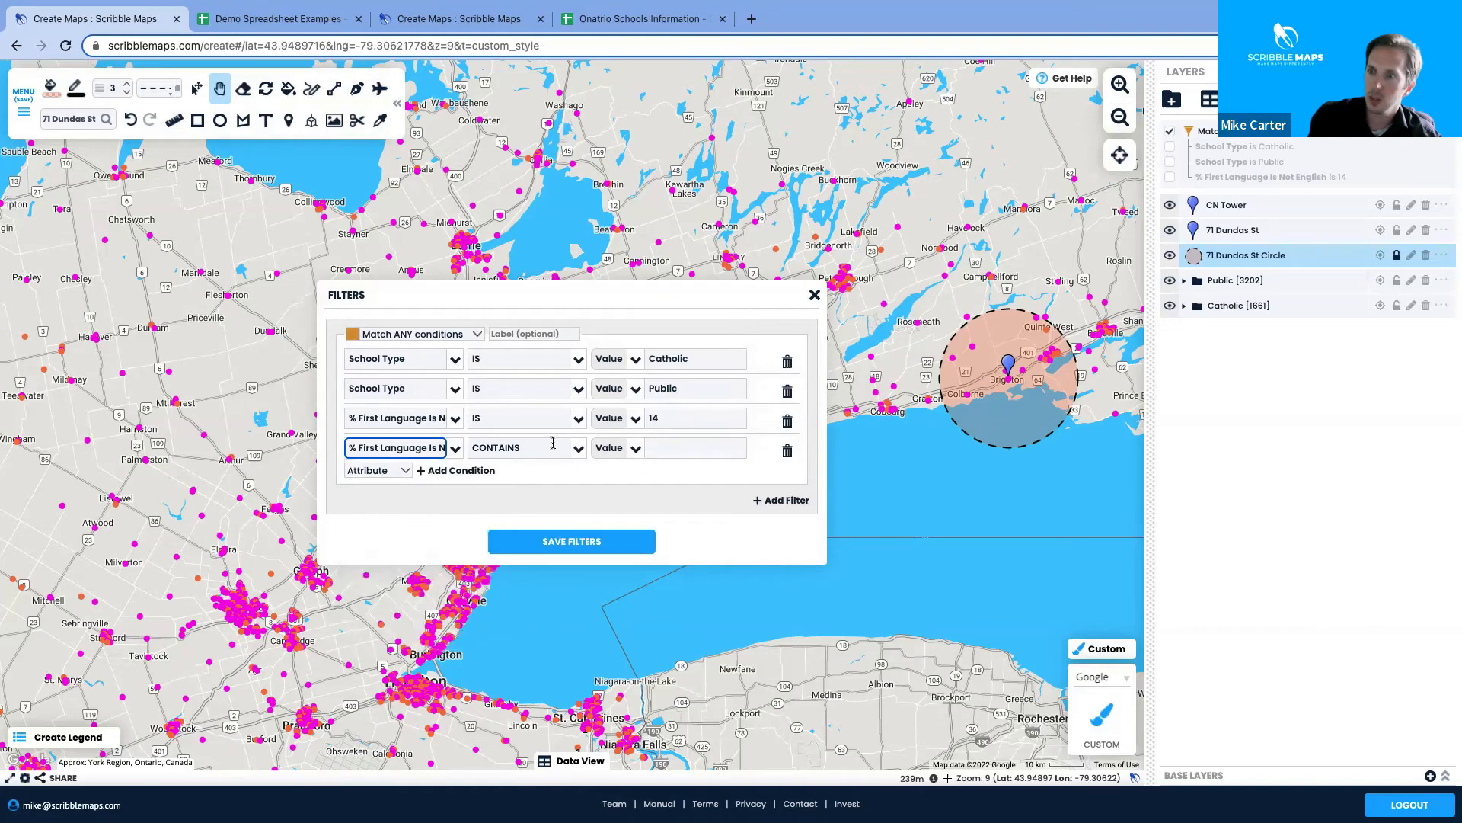
{"action": "left_click", "coordinate": [579, 449]}
{"action": "left_click", "coordinate": [490, 544]}
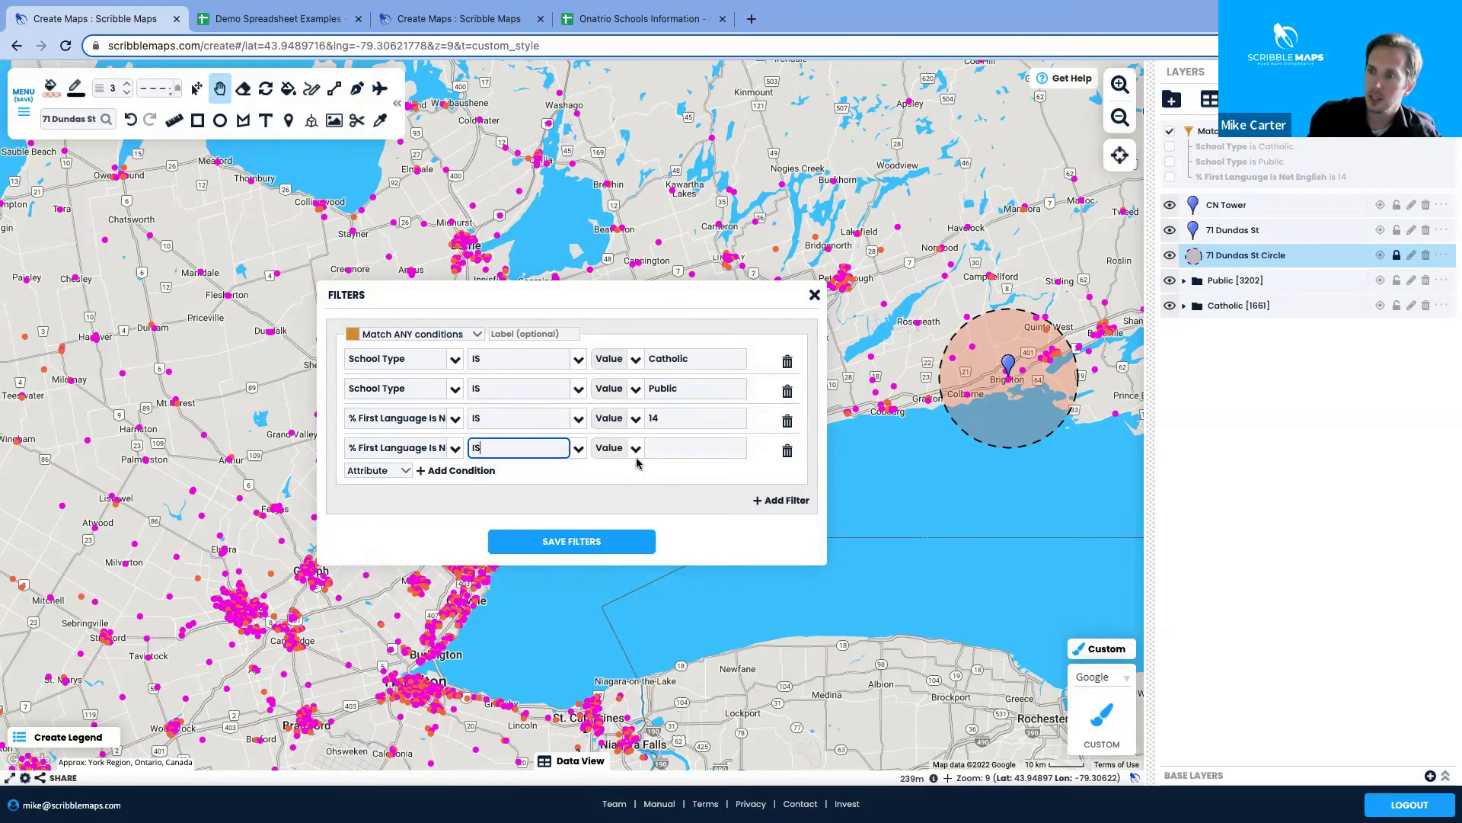
Pick 100 from the Unique values and save, leaving Public [1] and Catholic [7]
{"action": "left_click", "coordinate": [637, 449]}
{"action": "left_click", "coordinate": [614, 508]}
{"action": "left_click", "coordinate": [754, 450]}
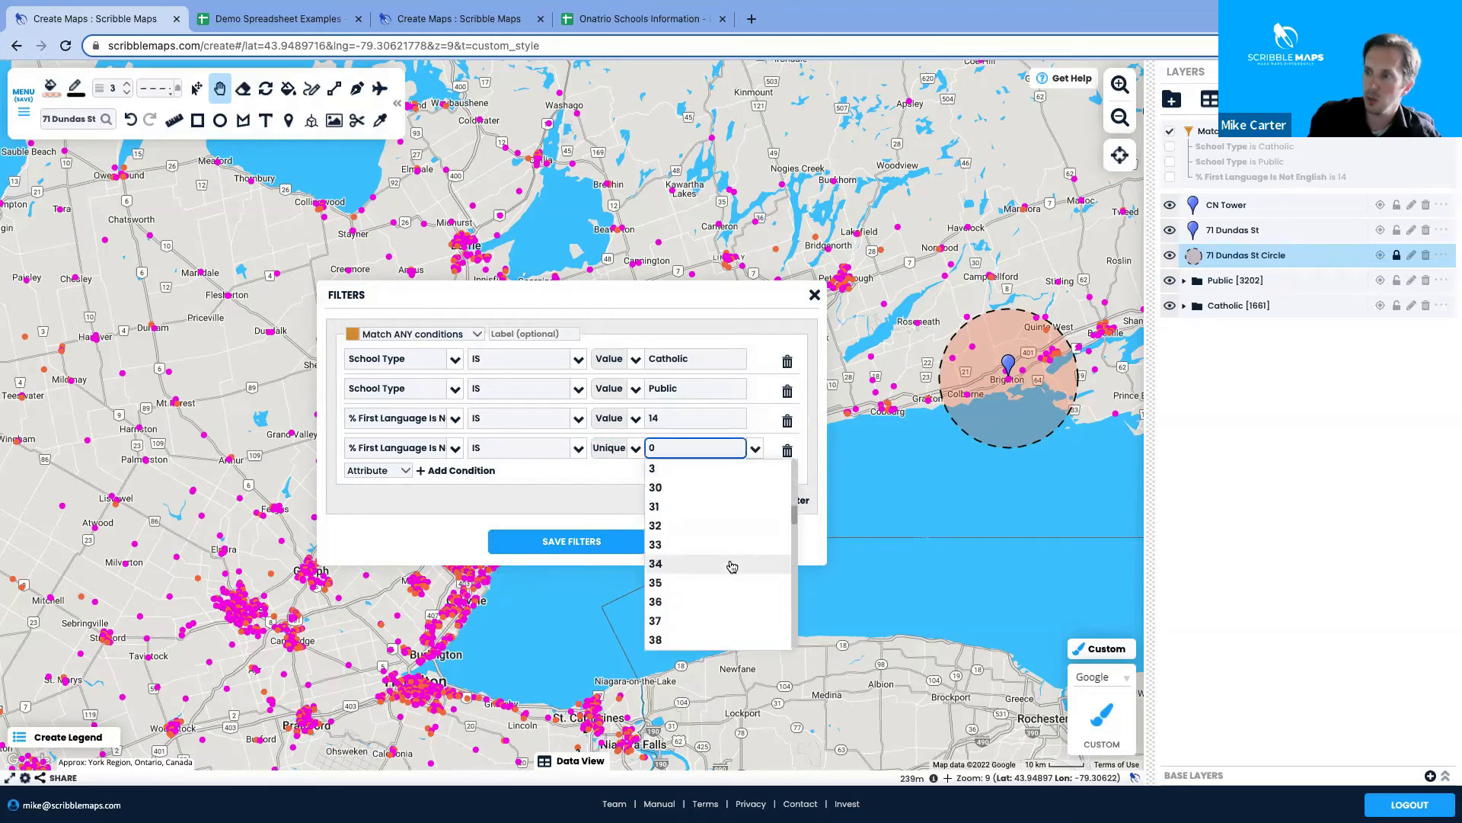
{"action": "scroll", "coordinate": [723, 548], "scroll_direction": "up", "scroll_amount": 6}
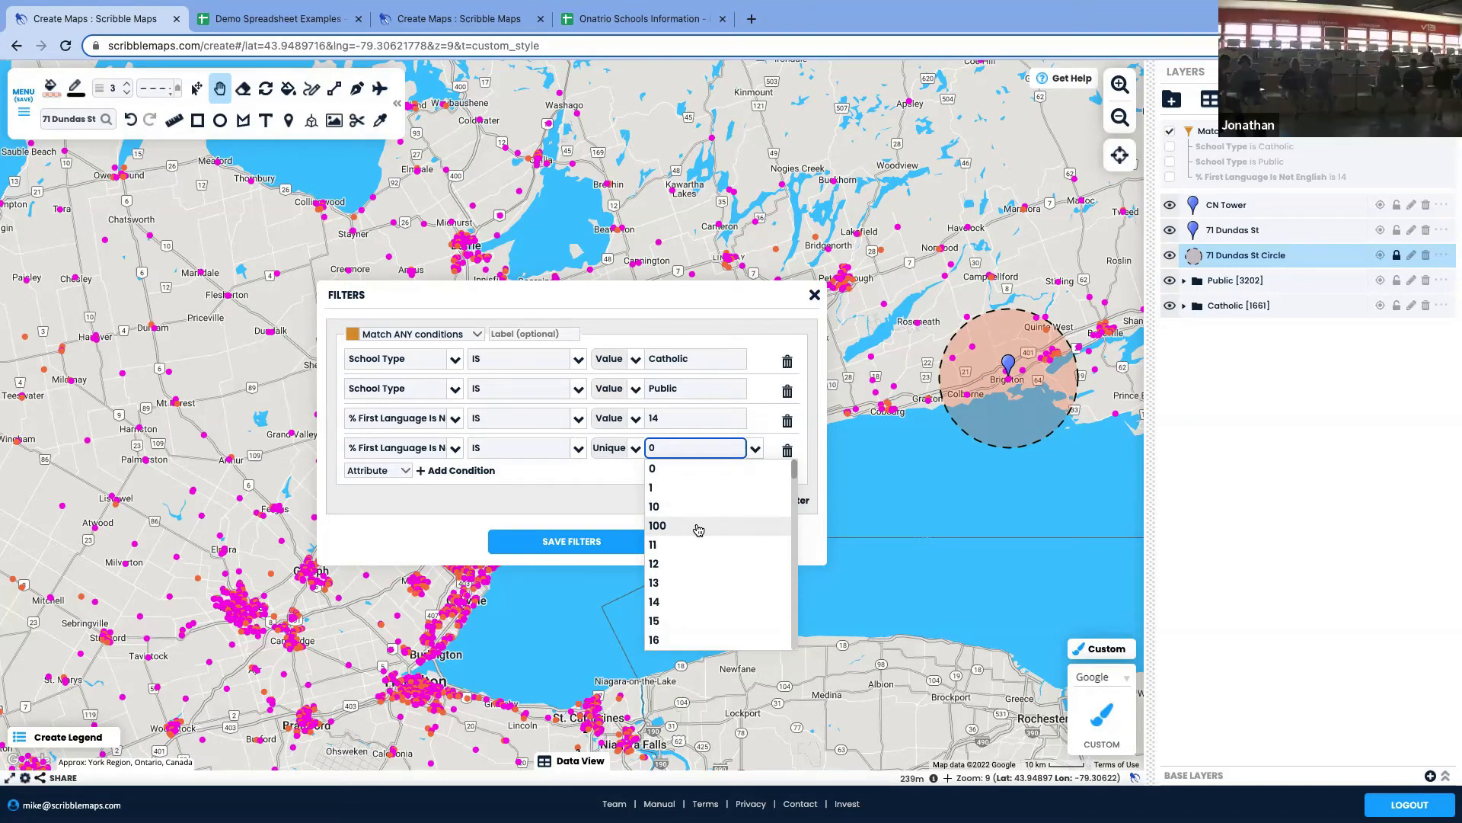
{"action": "left_click", "coordinate": [698, 529]}
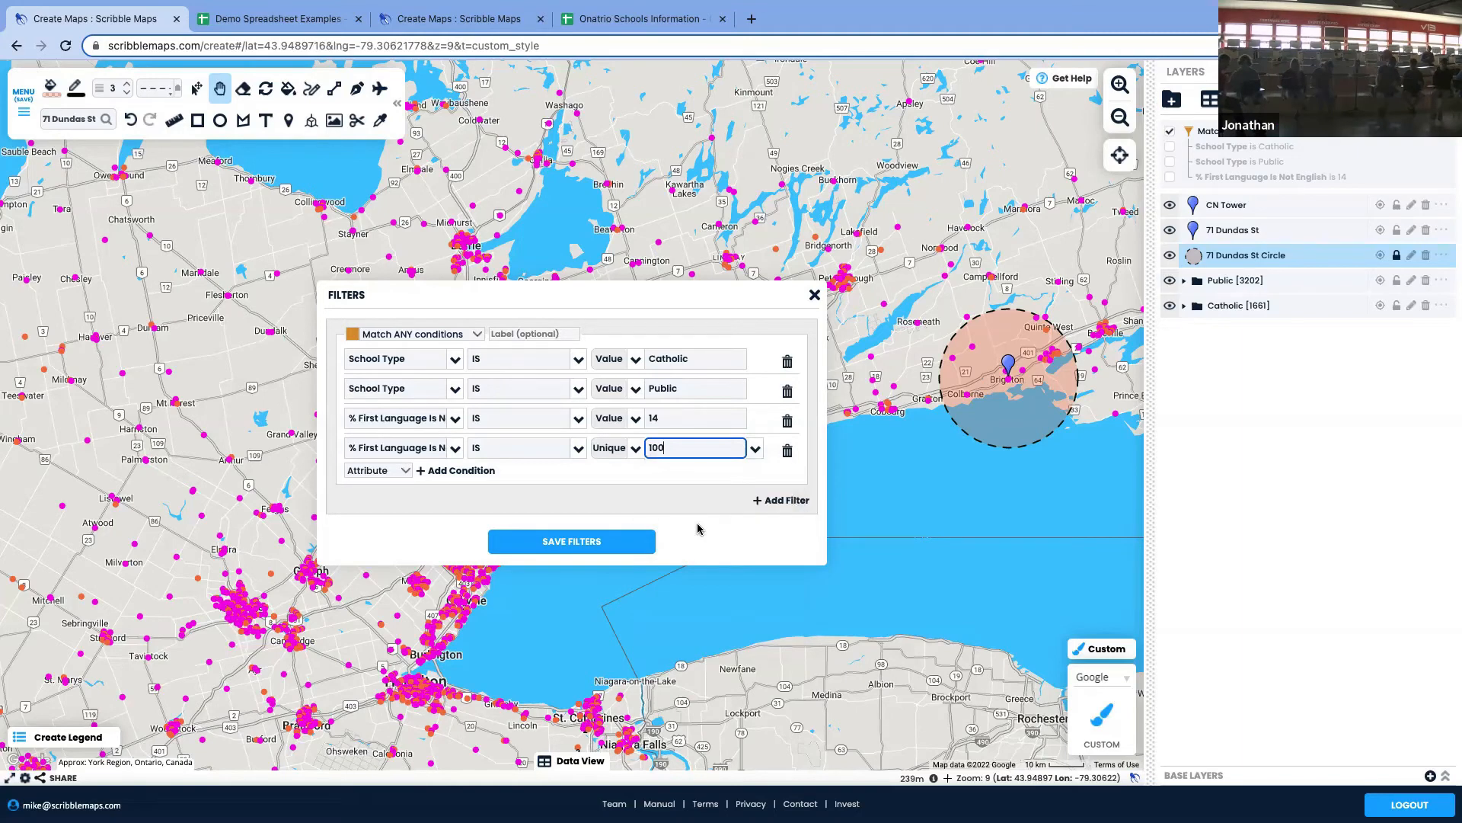
{"action": "left_click", "coordinate": [618, 544]}
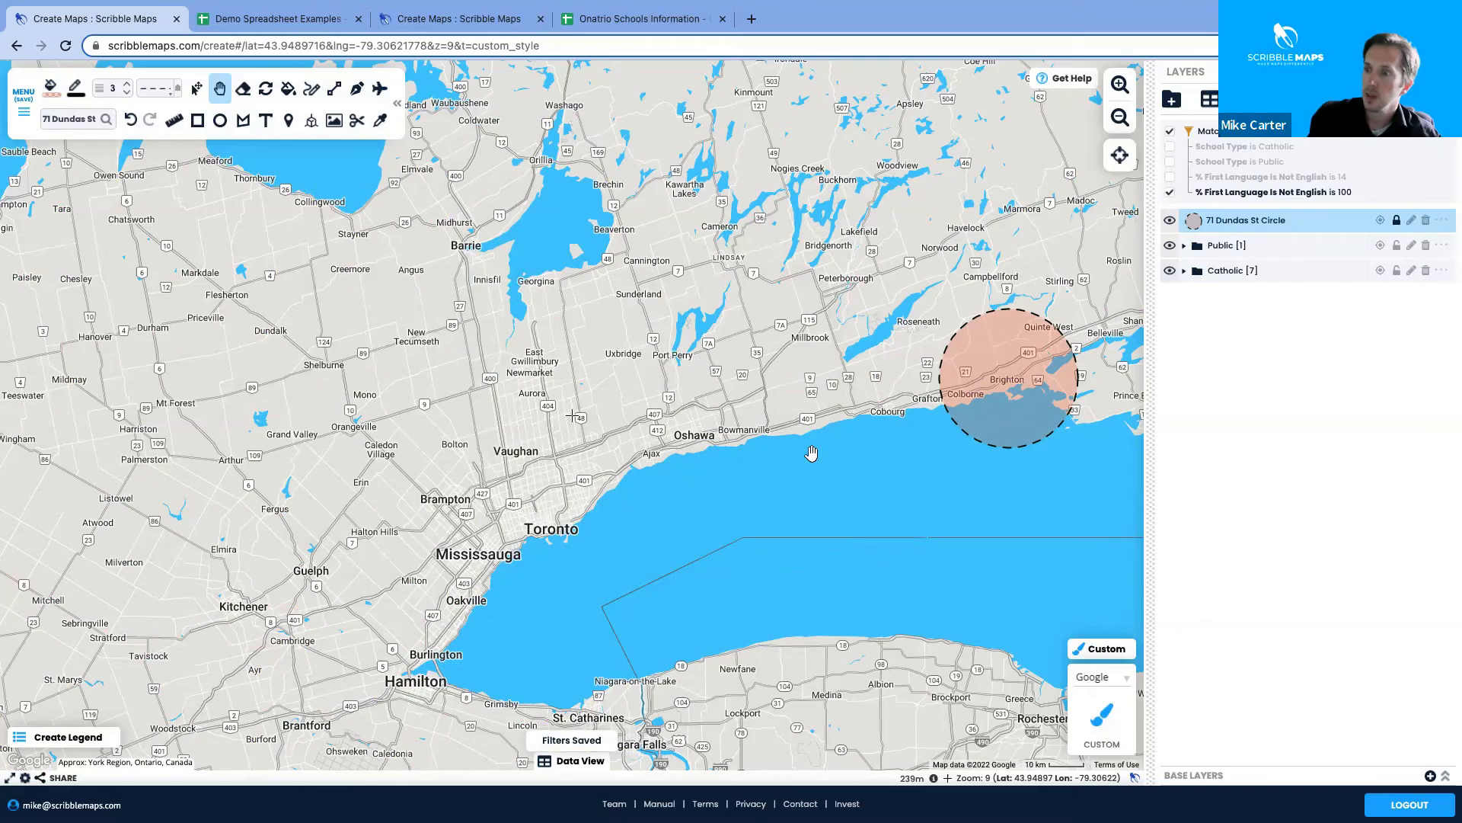
{"action": "scroll", "coordinate": [805, 457], "scroll_direction": "down", "scroll_amount": 2}
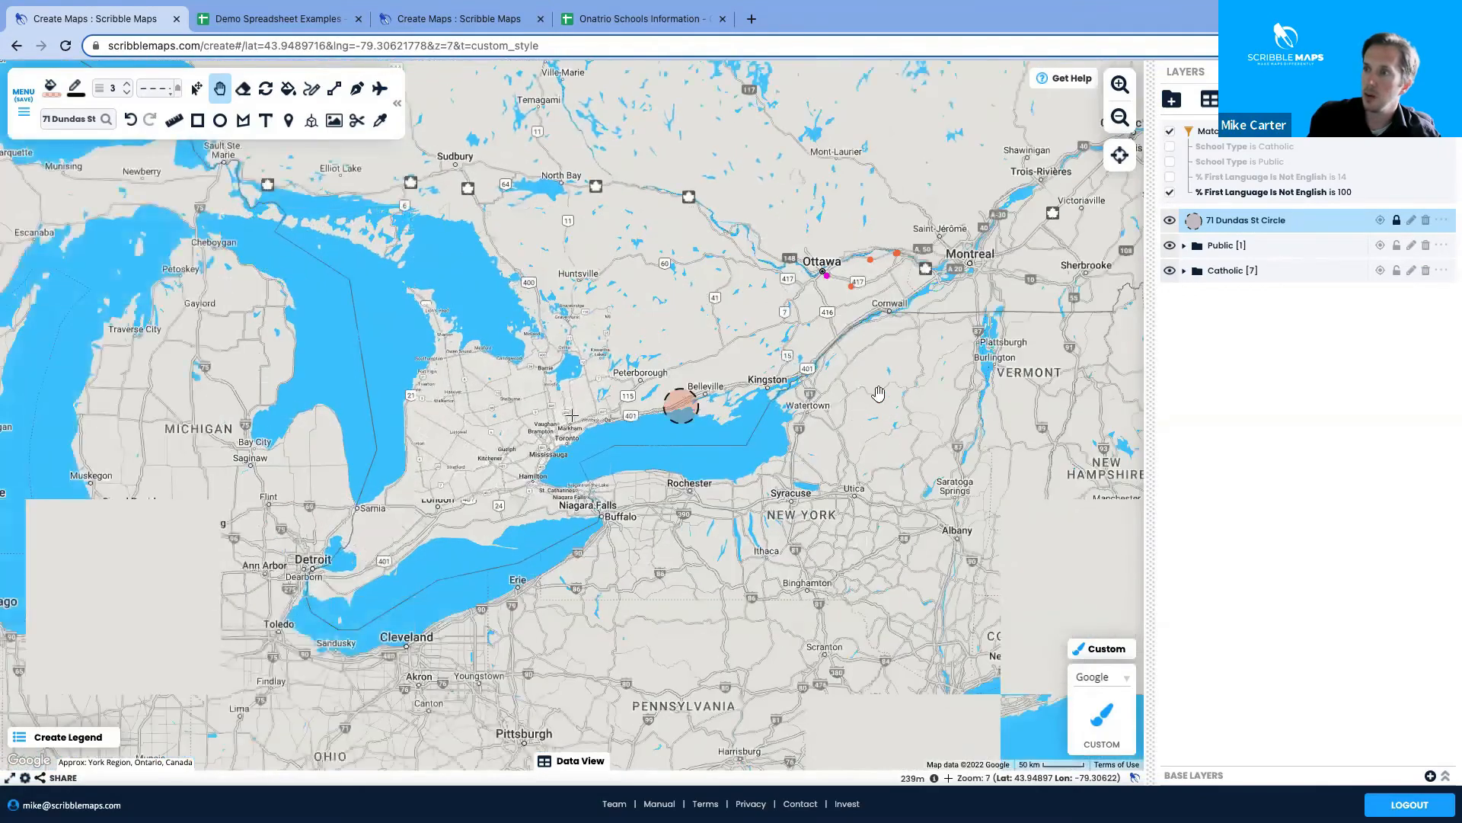
Pan to the Ottawa area and inspect a matching school marker's details
{"action": "left_click_drag", "start_coordinate": [893, 354], "coordinate": [853, 399]}
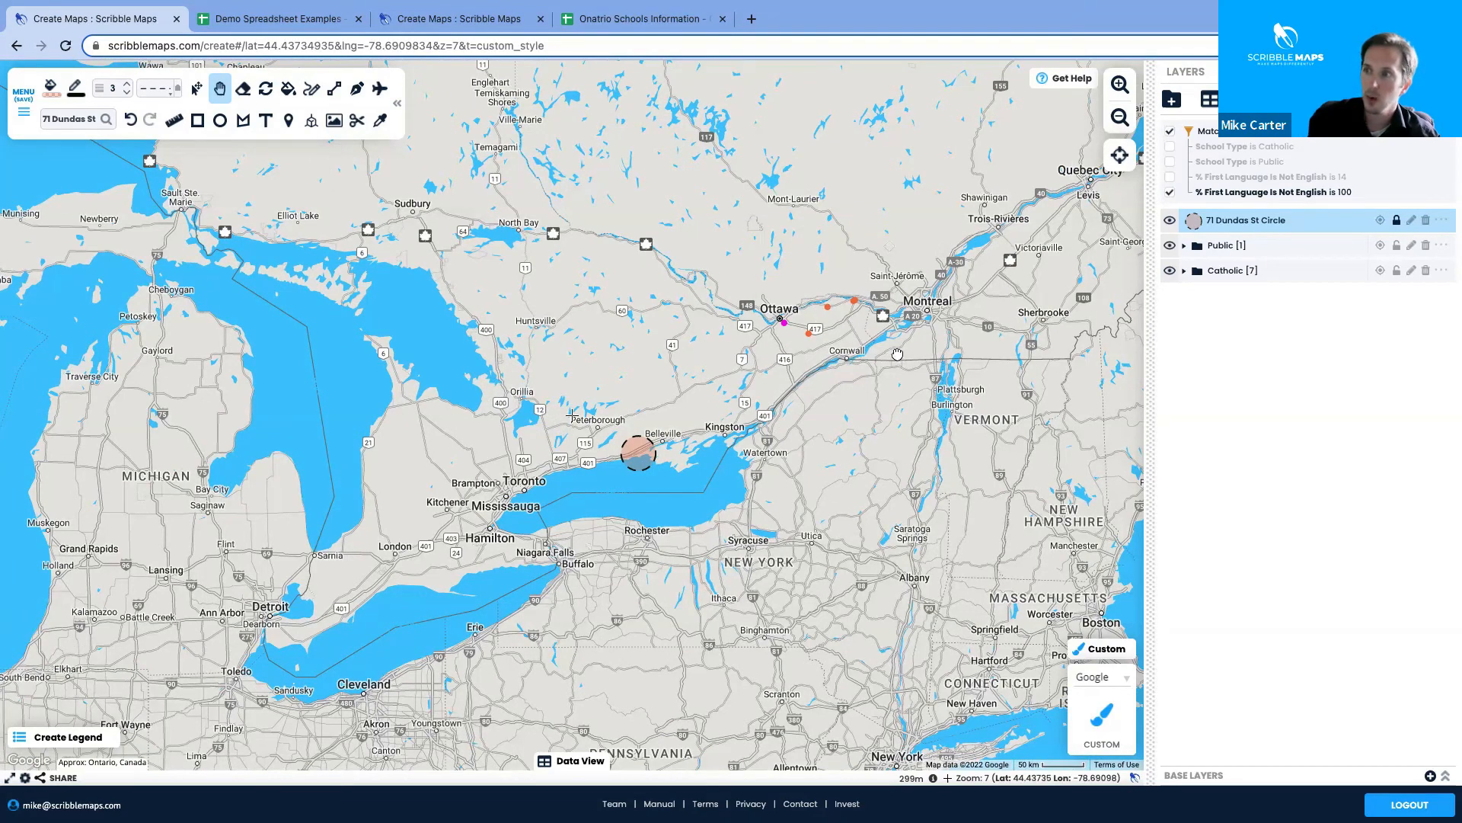
{"action": "left_click_drag", "start_coordinate": [895, 357], "coordinate": [831, 380]}
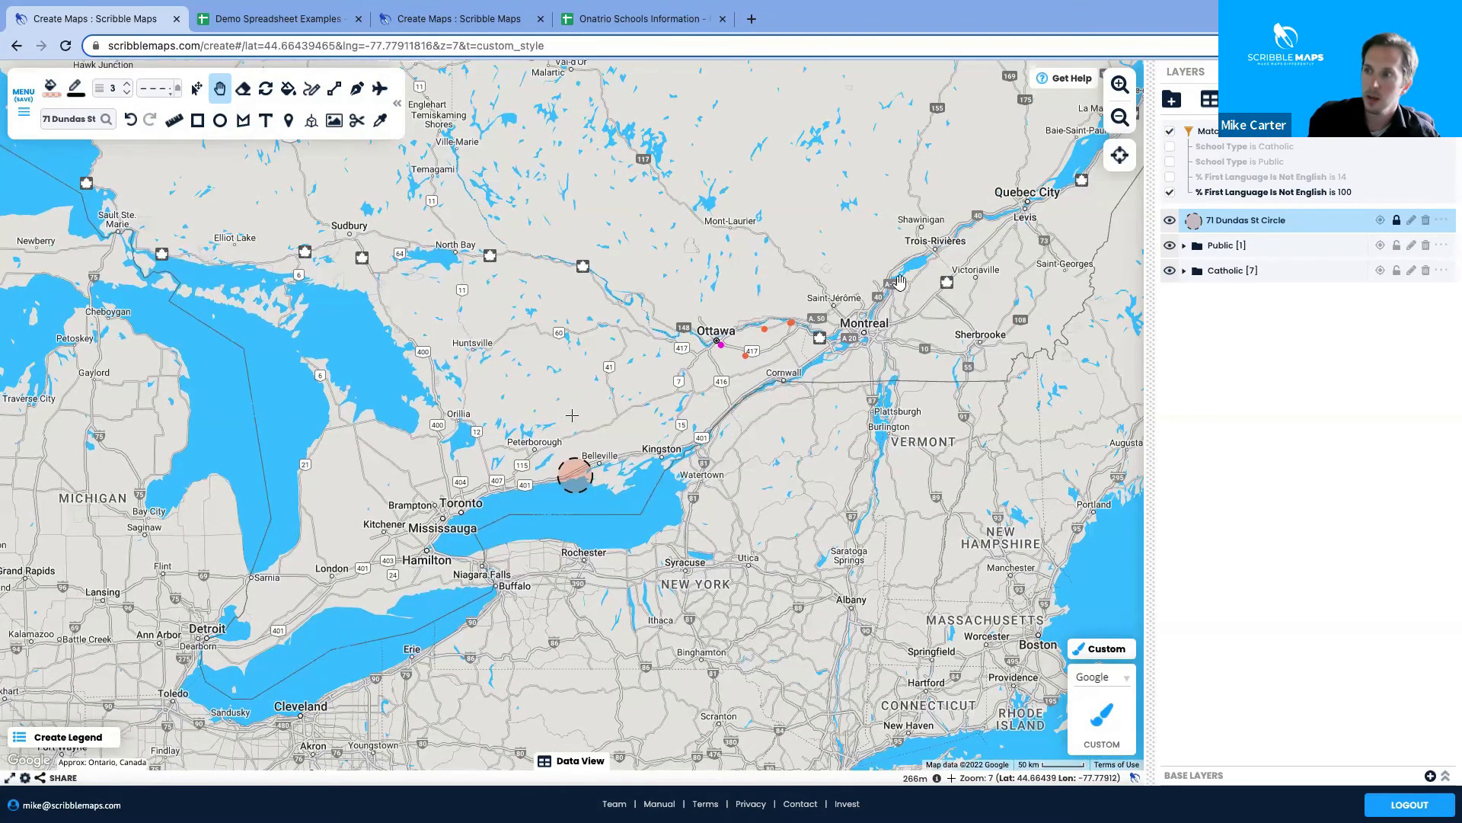
{"action": "left_click_drag", "start_coordinate": [809, 405], "coordinate": [637, 461]}
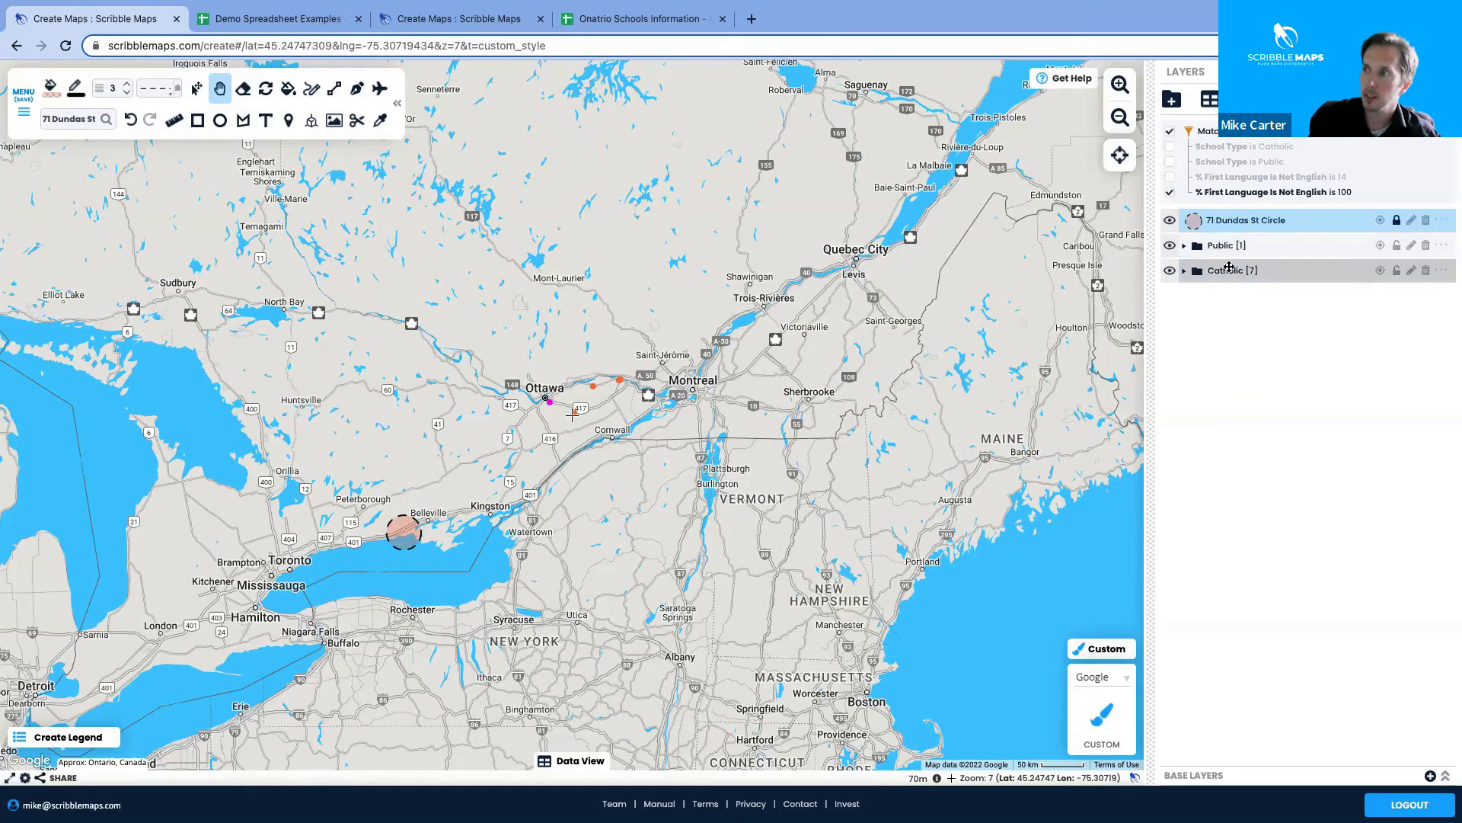
{"action": "left_click", "coordinate": [594, 388]}
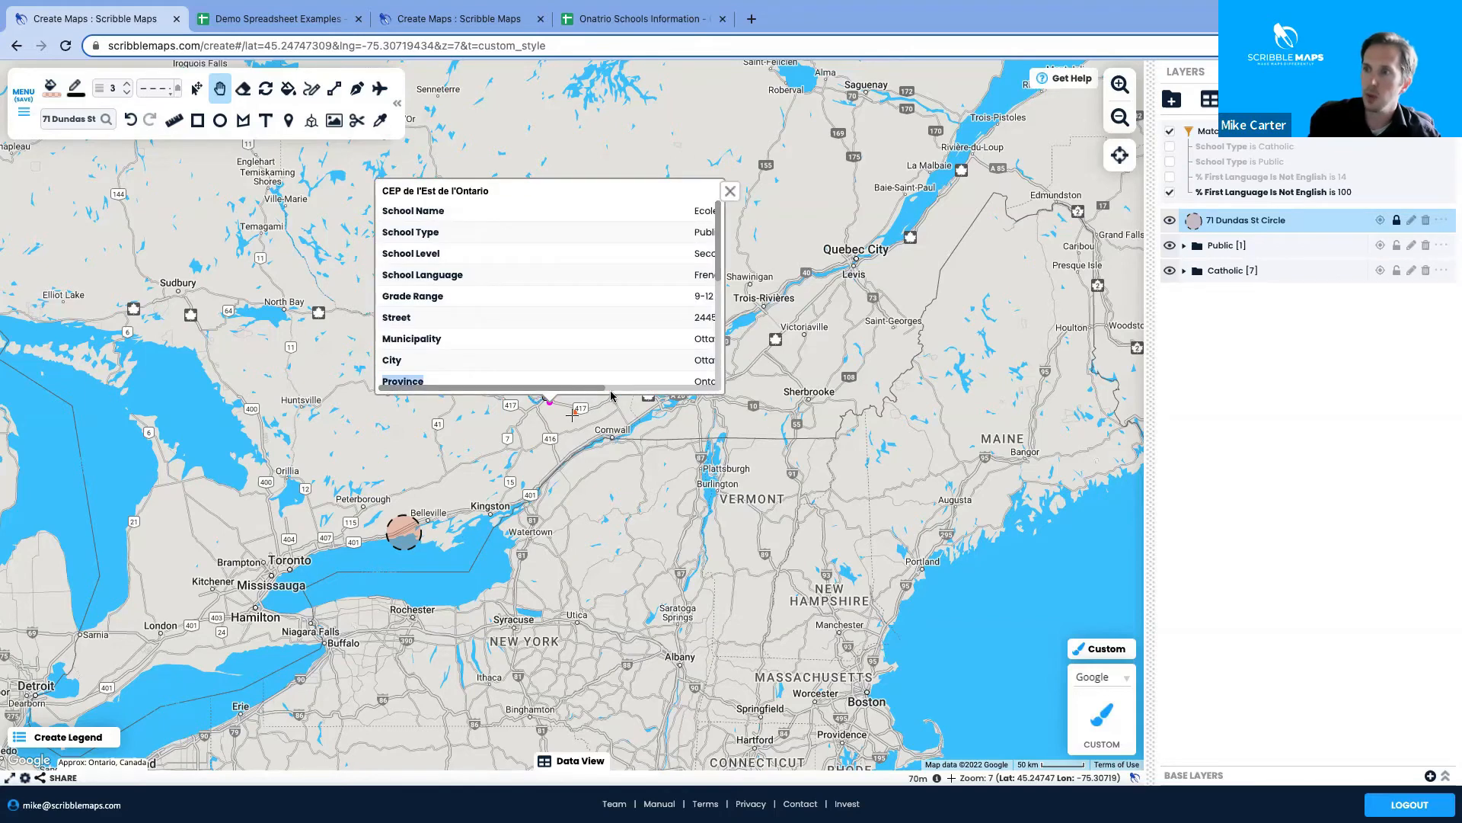
{"action": "scroll", "coordinate": [600, 390], "scroll_direction": "right", "scroll_amount": 5}
{"action": "scroll", "coordinate": [604, 398], "scroll_direction": "left", "scroll_amount": 4}
{"action": "scroll", "coordinate": [604, 398], "scroll_direction": "left", "scroll_amount": 1}
{"action": "left_click", "coordinate": [729, 194]}
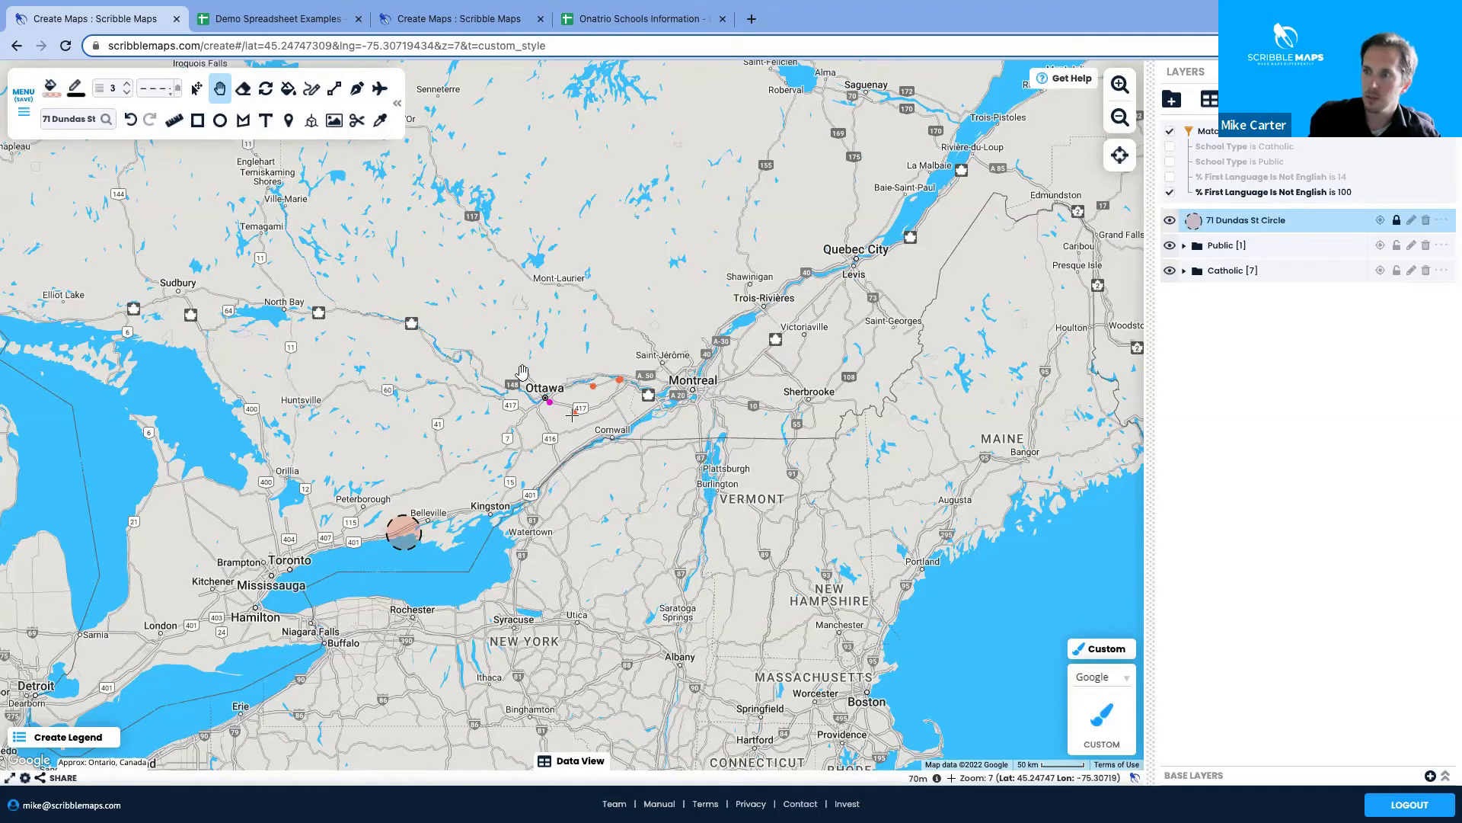
{"action": "left_click_drag", "start_coordinate": [636, 423], "coordinate": [607, 431]}
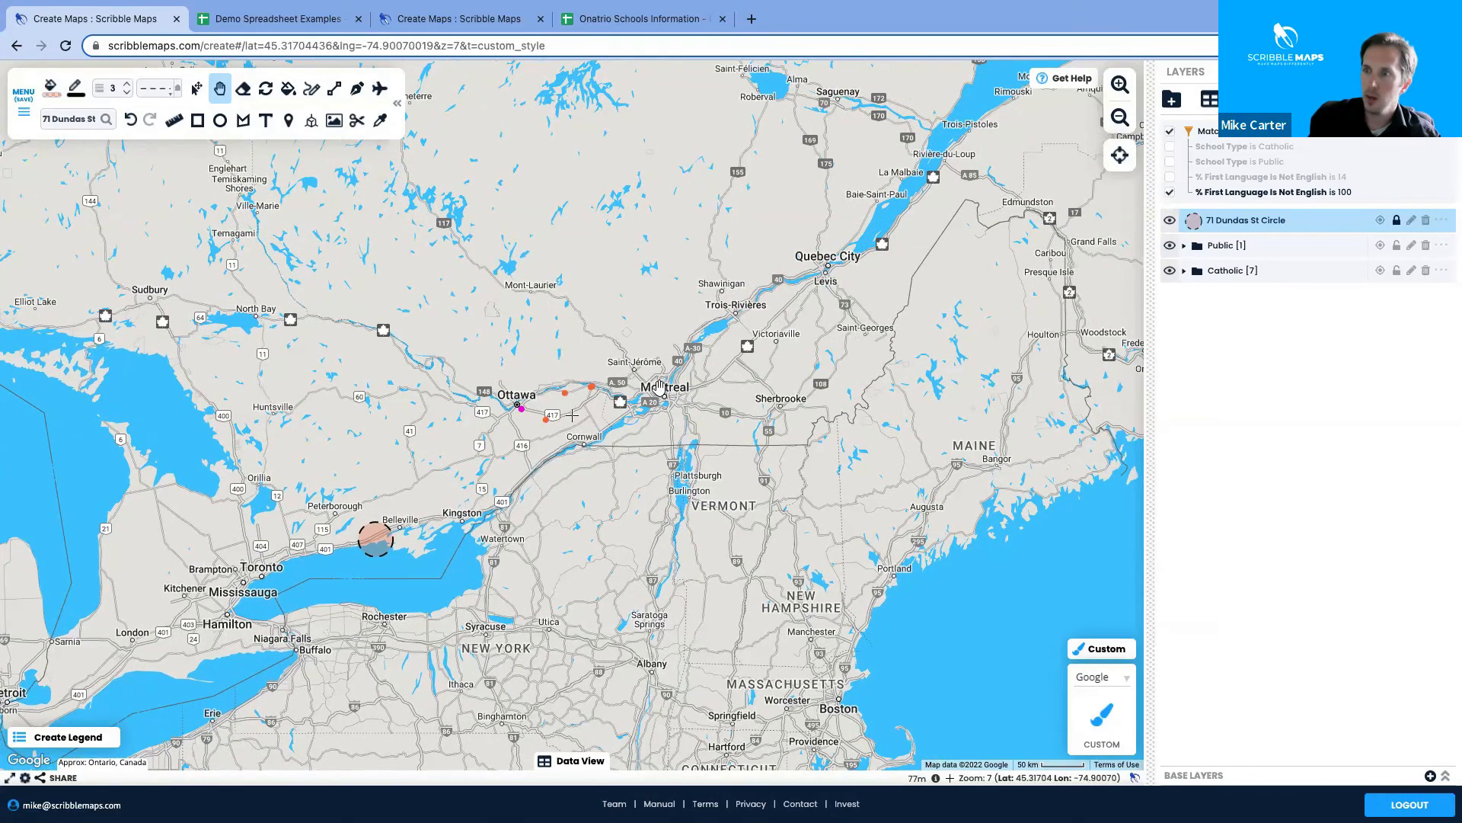
Browse the Catholic folder, select a CSDC de l'Est ontarien school, then turn off the 100% filter
{"action": "left_click", "coordinate": [1194, 272]}
{"action": "left_click", "coordinate": [1193, 272]}
{"action": "left_click", "coordinate": [1193, 272]}
{"action": "left_click", "coordinate": [1198, 354]}
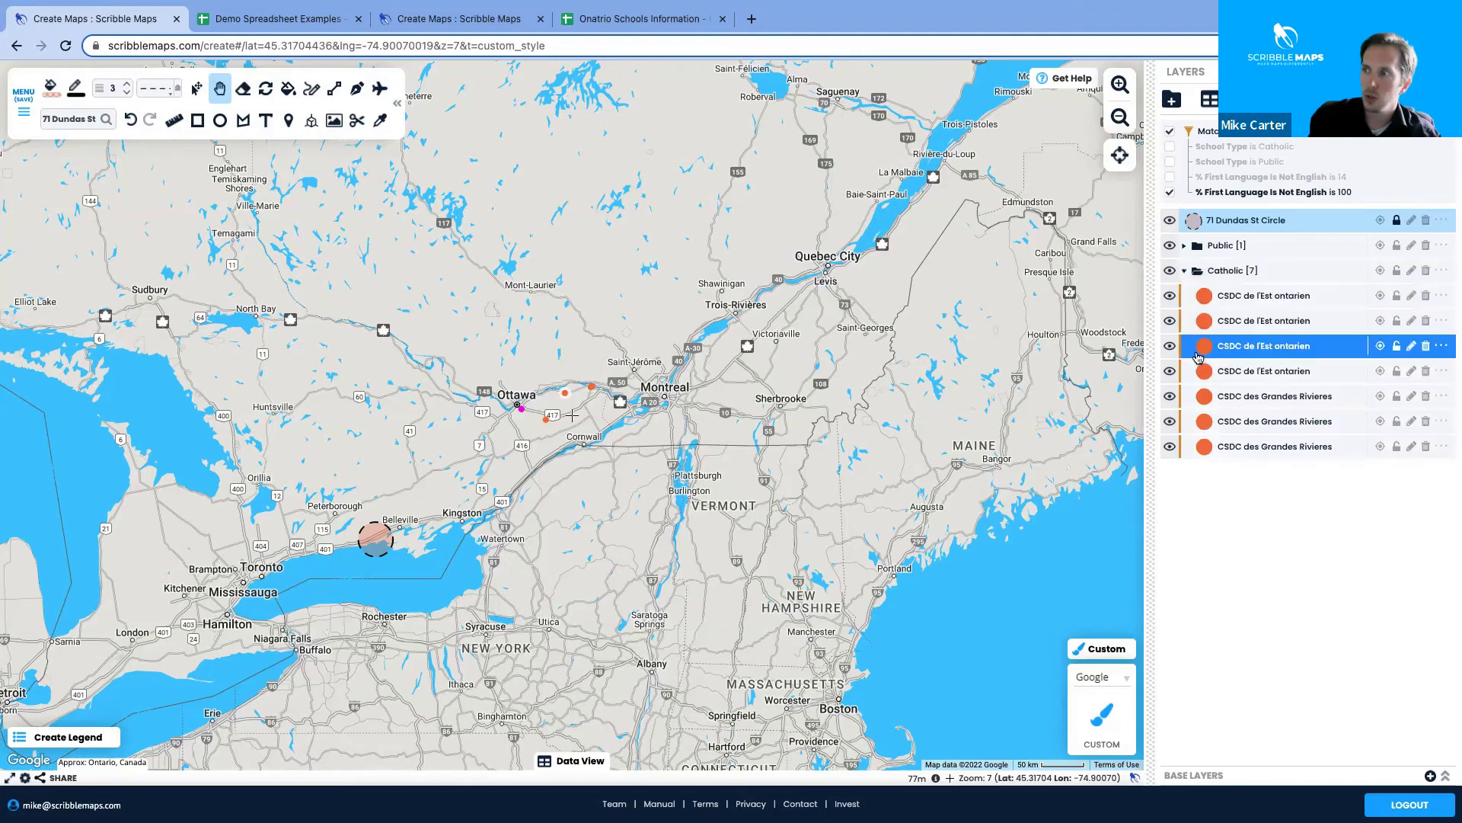
{"action": "left_click", "coordinate": [1194, 271]}
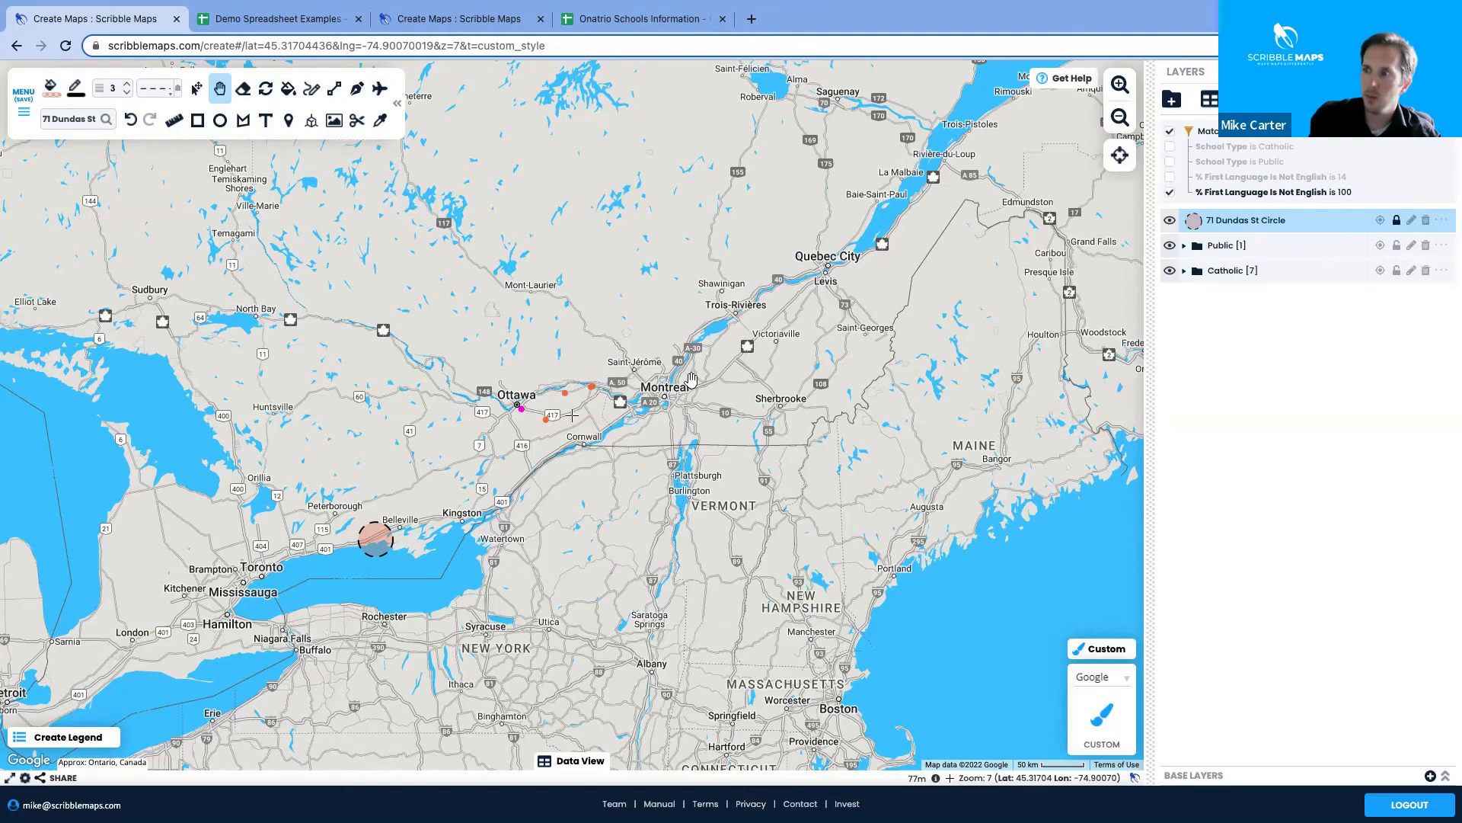
{"action": "left_click", "coordinate": [1170, 191]}
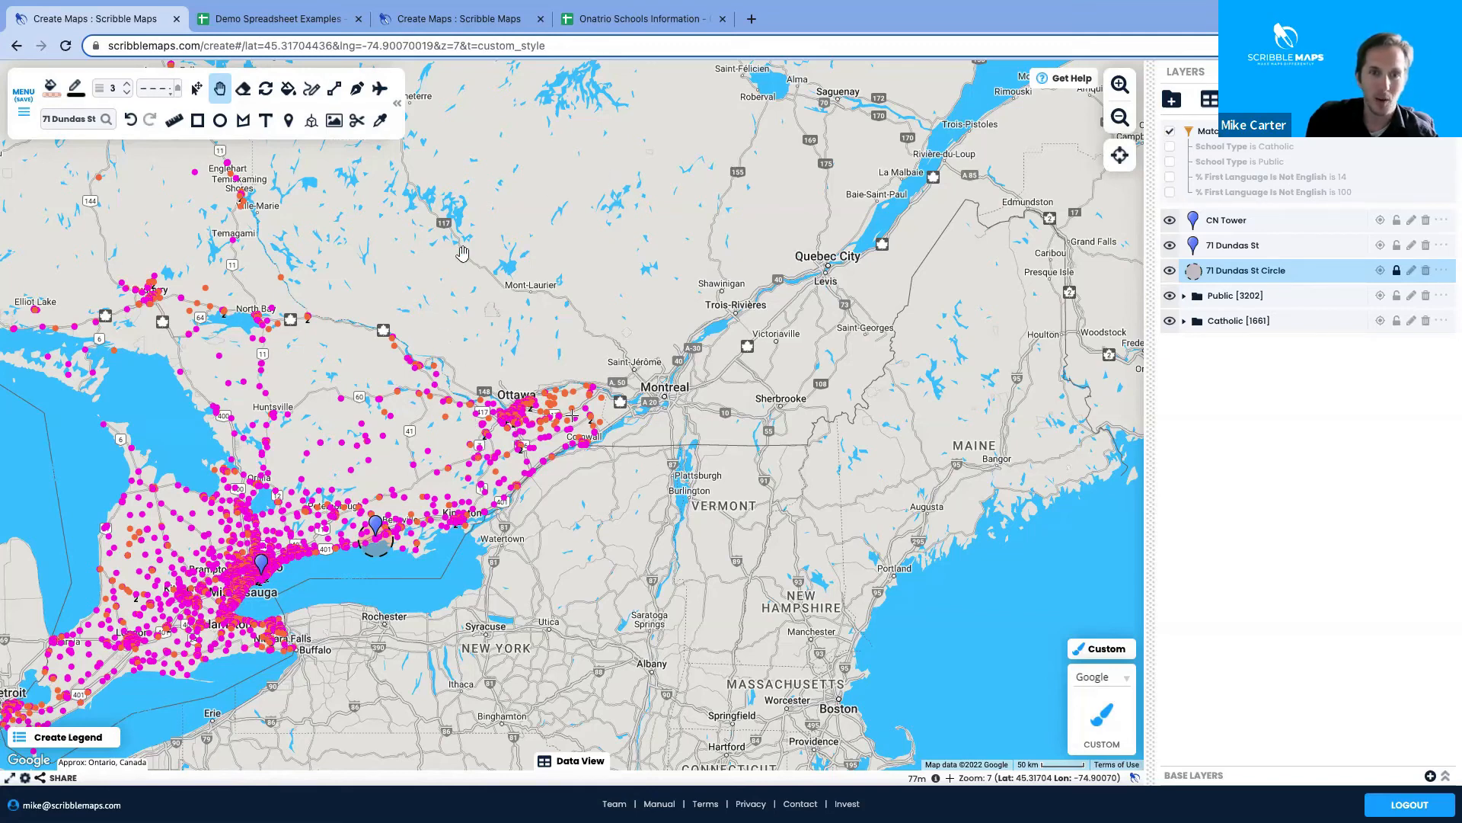
Pan around Ontario and Quebec, check the CN Tower marker, then re-enable the 100% first-language filter
{"action": "left_click_drag", "start_coordinate": [494, 649], "coordinate": [614, 541]}
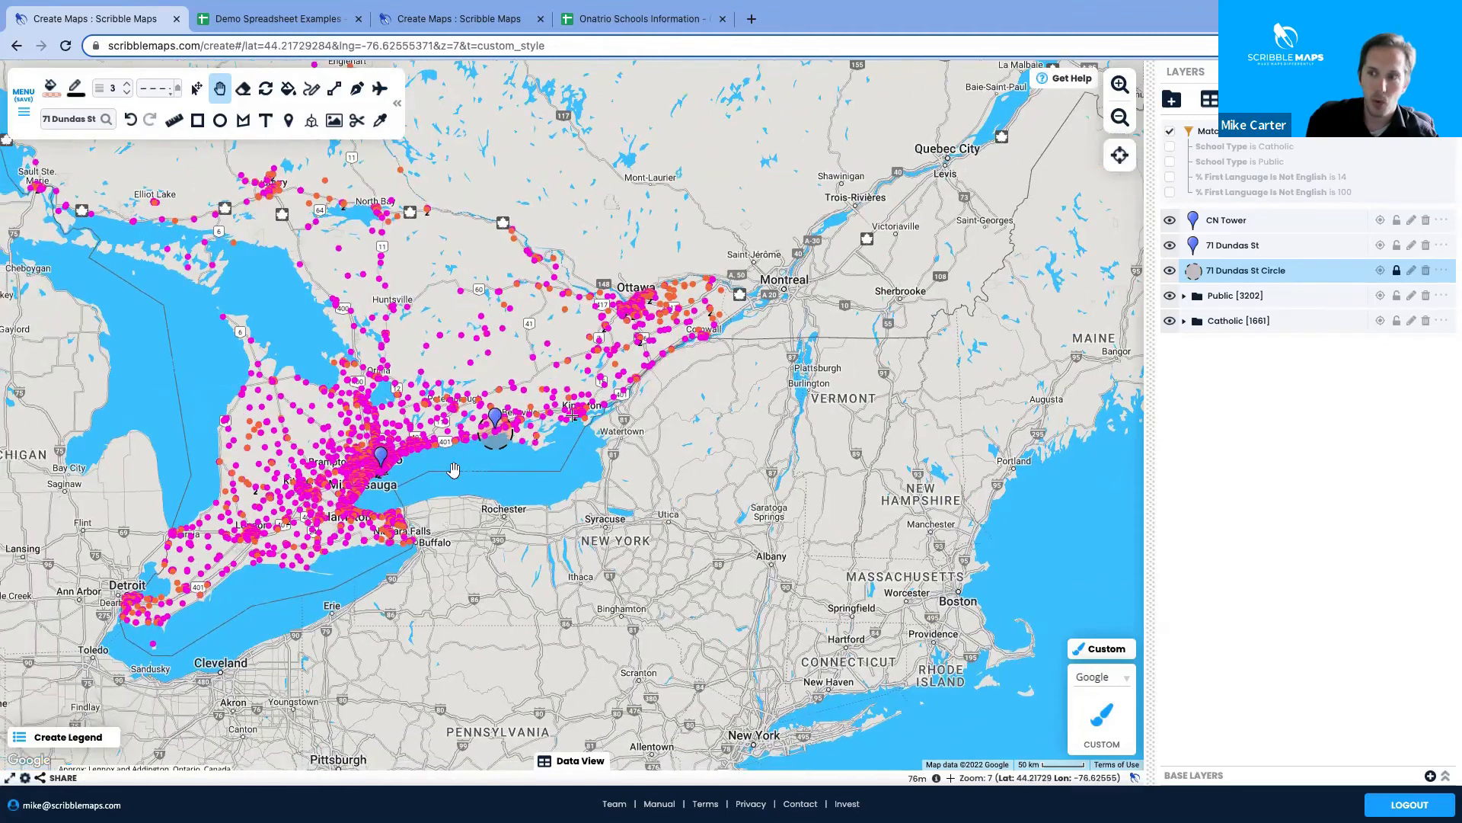
{"action": "left_click", "coordinate": [373, 463]}
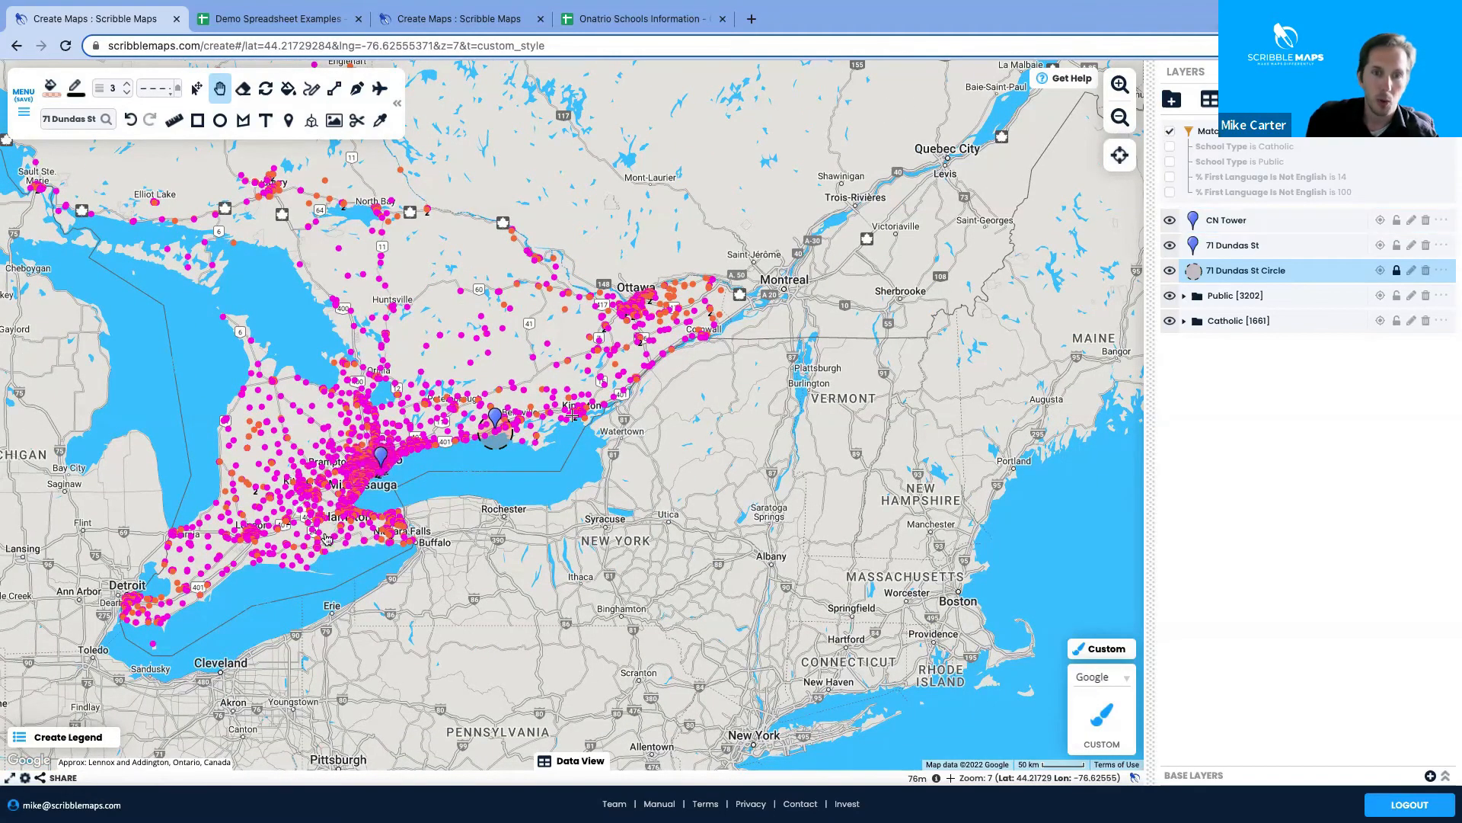
{"action": "left_click_drag", "start_coordinate": [788, 395], "coordinate": [735, 530]}
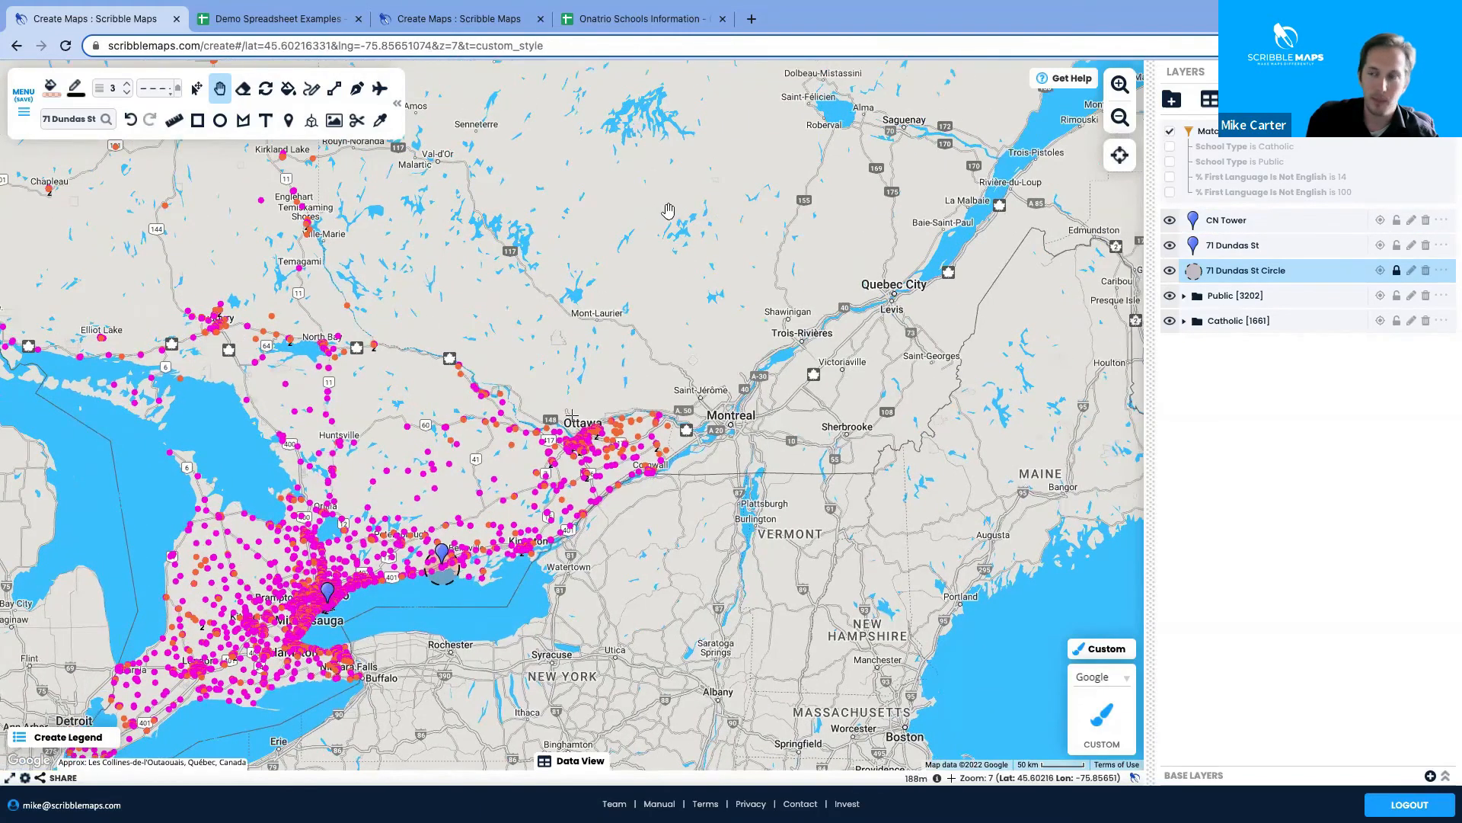
{"action": "left_click_drag", "start_coordinate": [729, 383], "coordinate": [733, 508]}
{"action": "left_click_drag", "start_coordinate": [338, 682], "coordinate": [179, 695]}
{"action": "left_click_drag", "start_coordinate": [515, 182], "coordinate": [478, 360]}
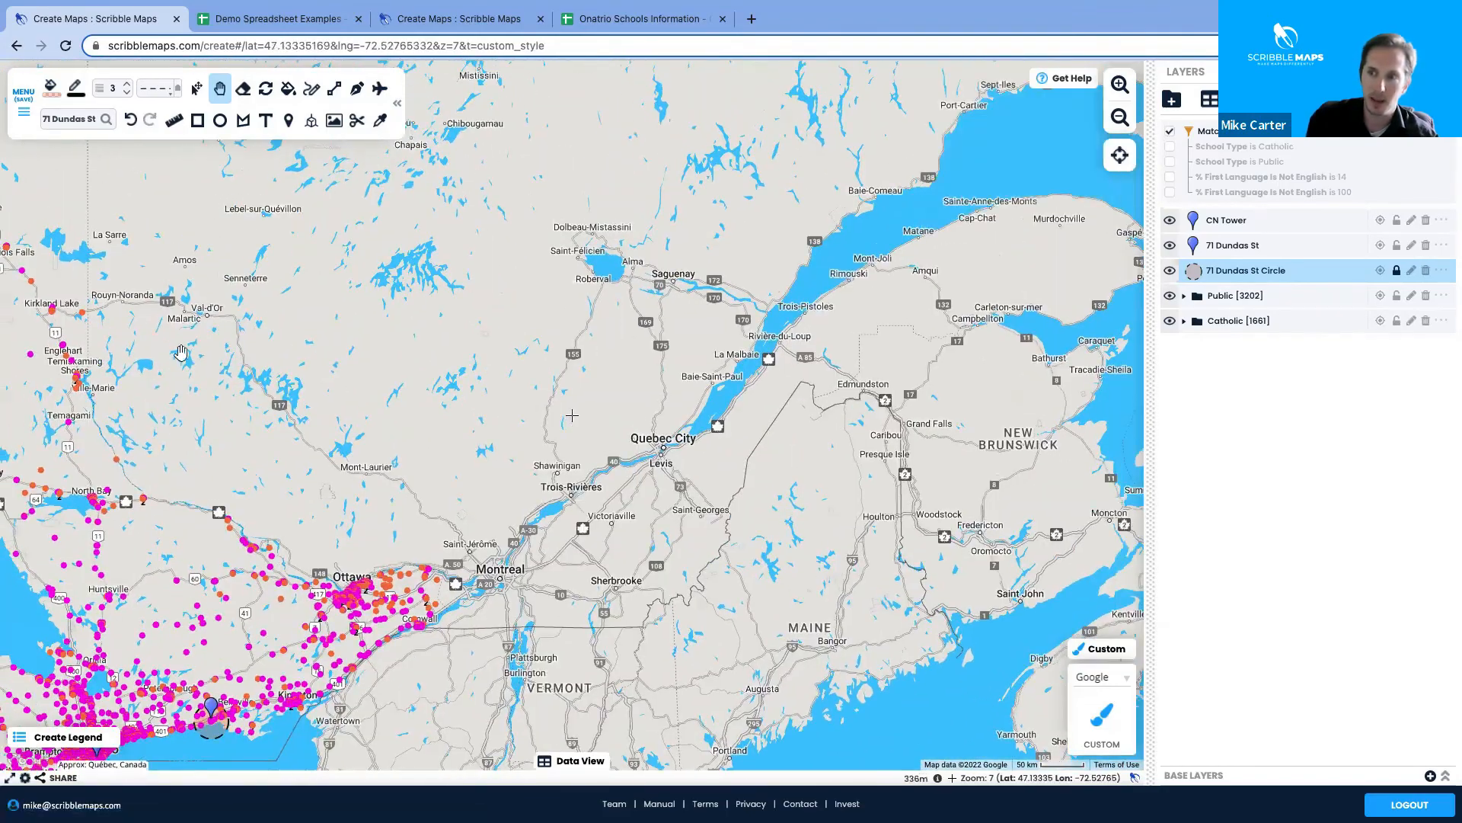
{"action": "left_click_drag", "start_coordinate": [442, 368], "coordinate": [760, 293]}
{"action": "left_click_drag", "start_coordinate": [742, 396], "coordinate": [717, 288]}
{"action": "left_click_drag", "start_coordinate": [766, 541], "coordinate": [664, 458]}
{"action": "scroll", "coordinate": [664, 457], "scroll_direction": "up", "scroll_amount": 2}
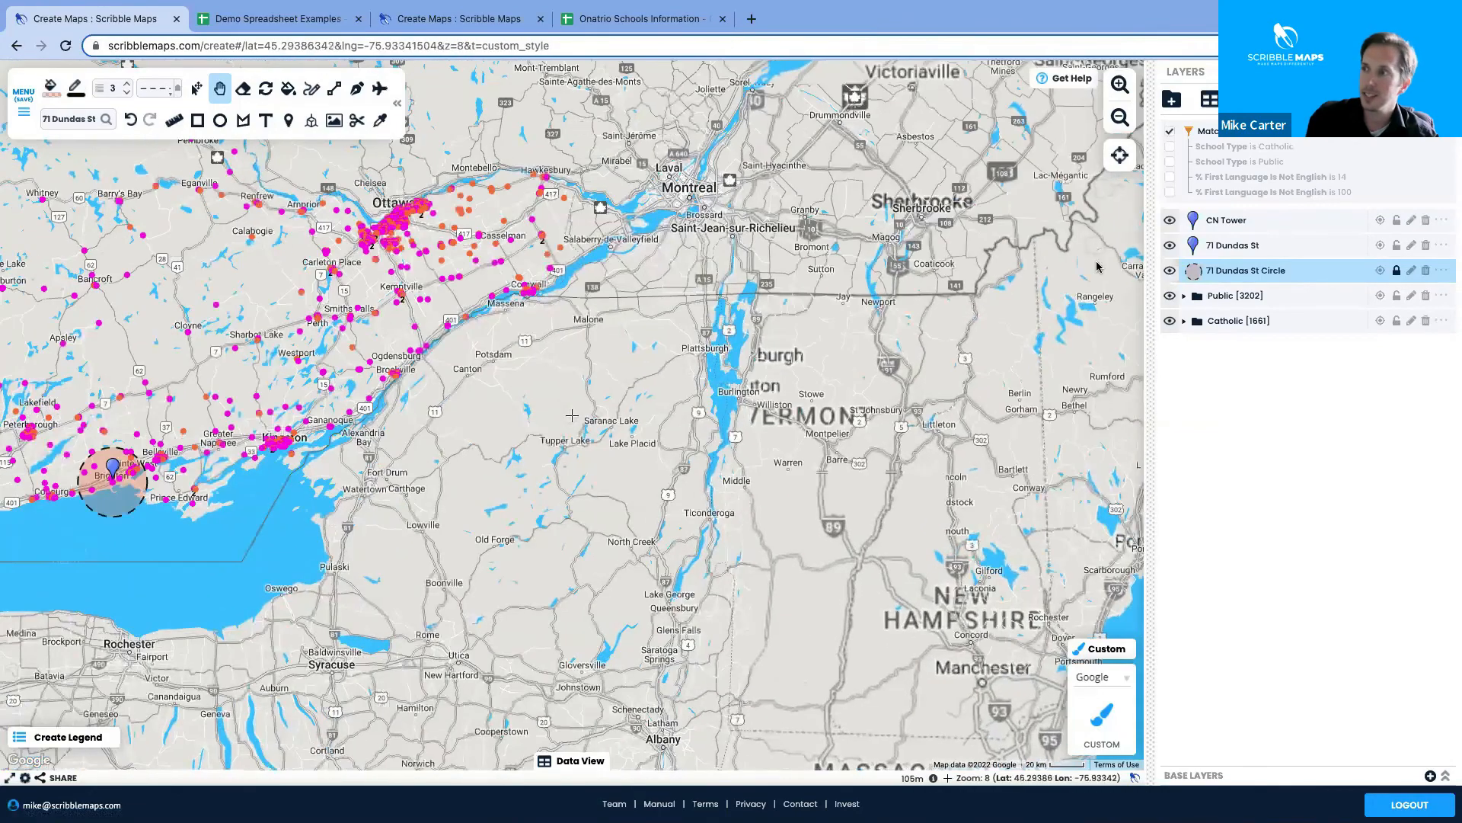
{"action": "left_click", "coordinate": [1170, 192]}
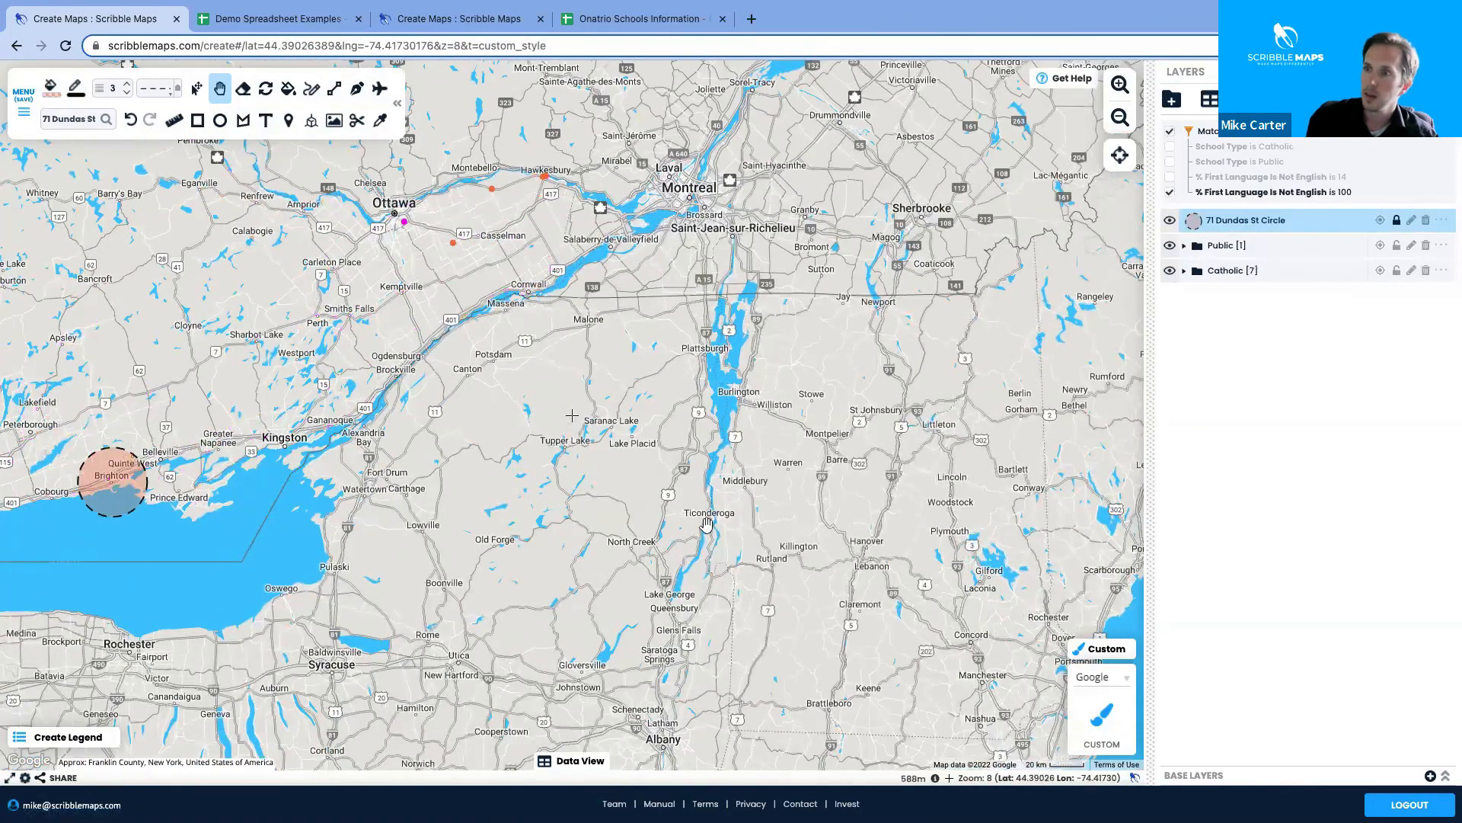
Clear the 100% non-English filter to show all 3202 Public and 1661 Catholic schools, then start a new tab
{"action": "left_click_drag", "start_coordinate": [707, 524], "coordinate": [767, 700]}
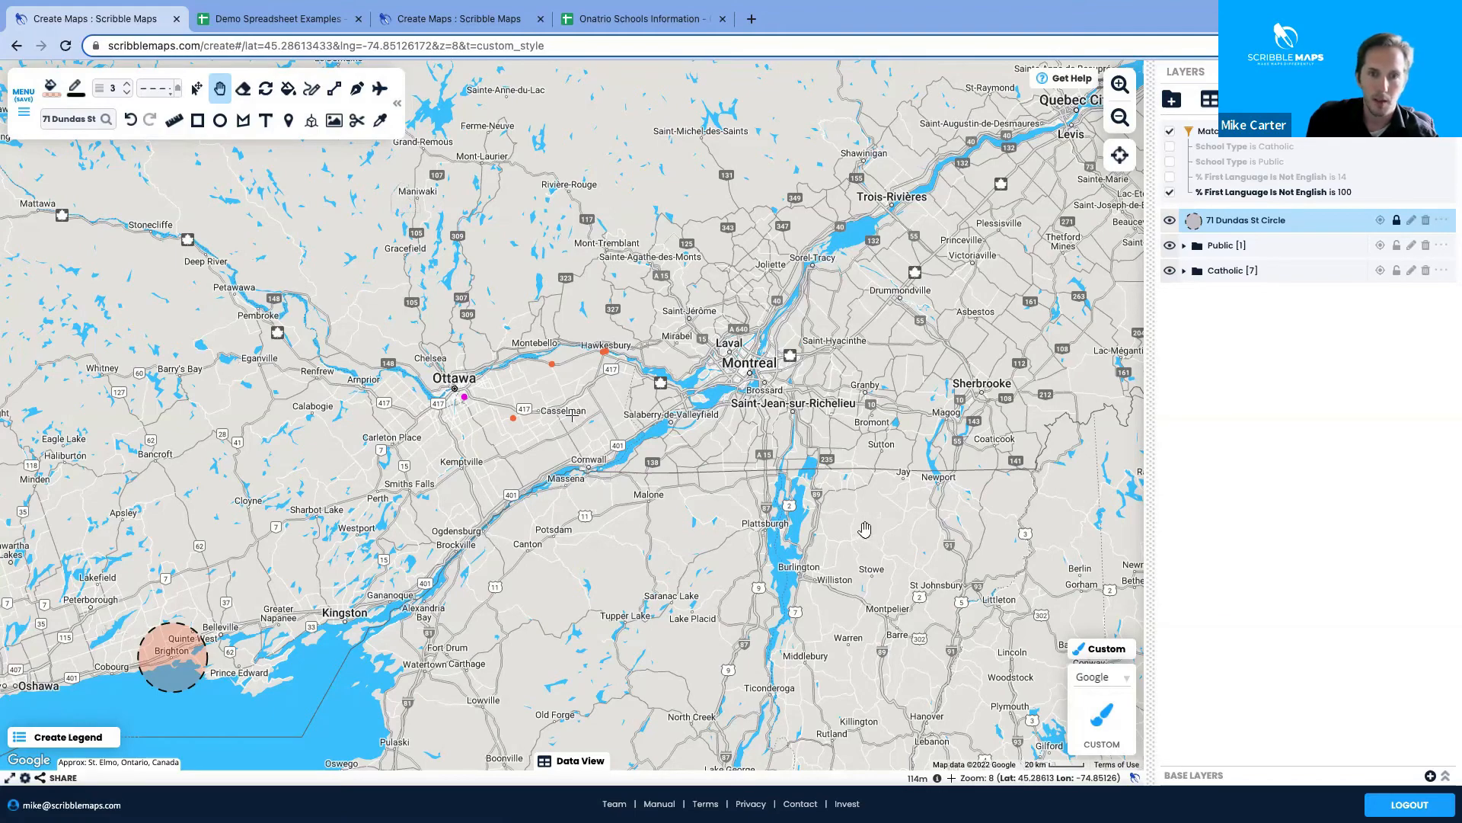
{"action": "left_click", "coordinate": [1171, 193]}
{"action": "left_click_drag", "start_coordinate": [189, 436], "coordinate": [453, 299]}
{"action": "left_click_drag", "start_coordinate": [357, 385], "coordinate": [526, 383]}
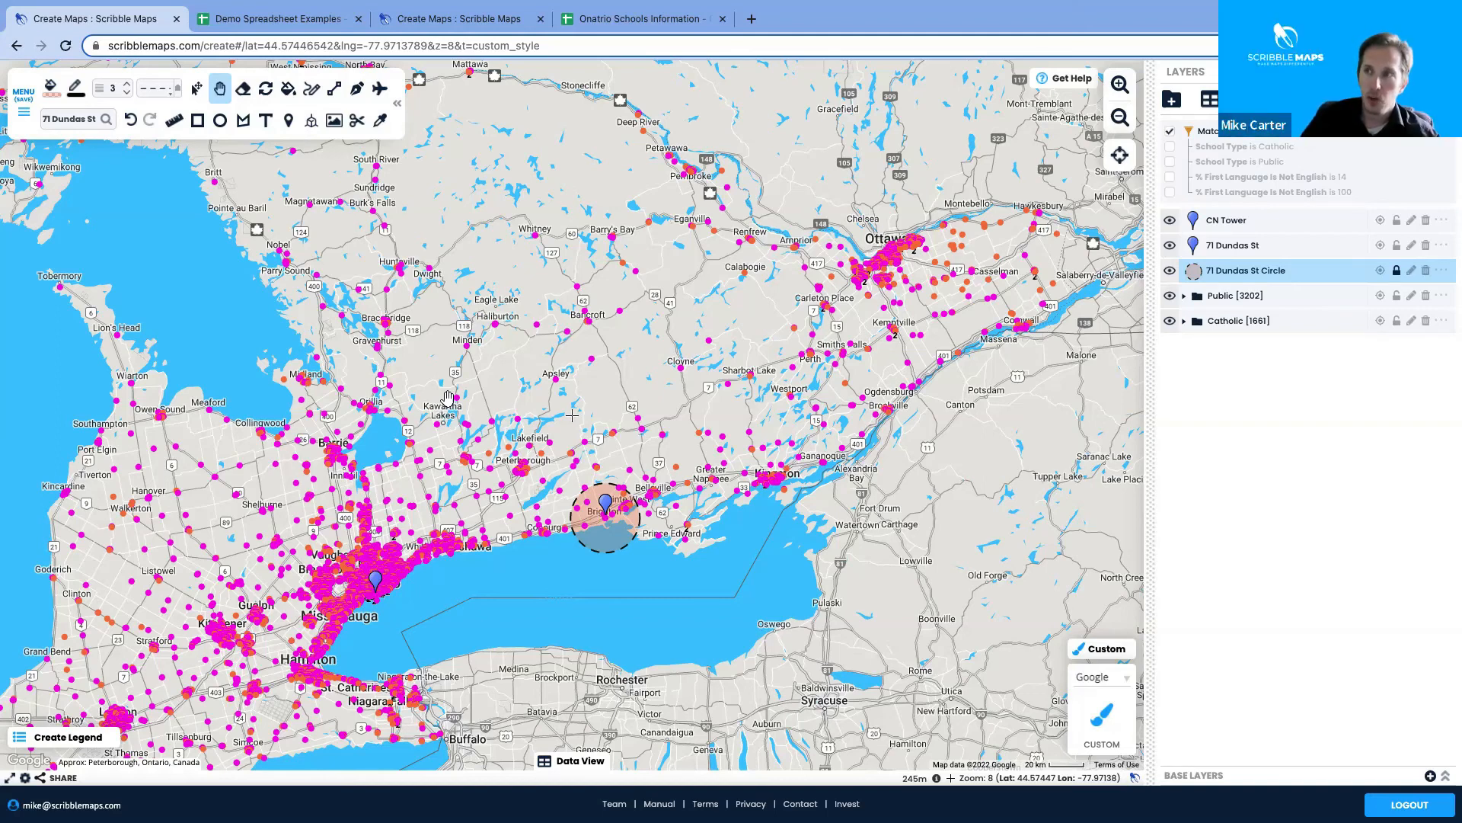
{"action": "left_click_drag", "start_coordinate": [588, 409], "coordinate": [701, 324]}
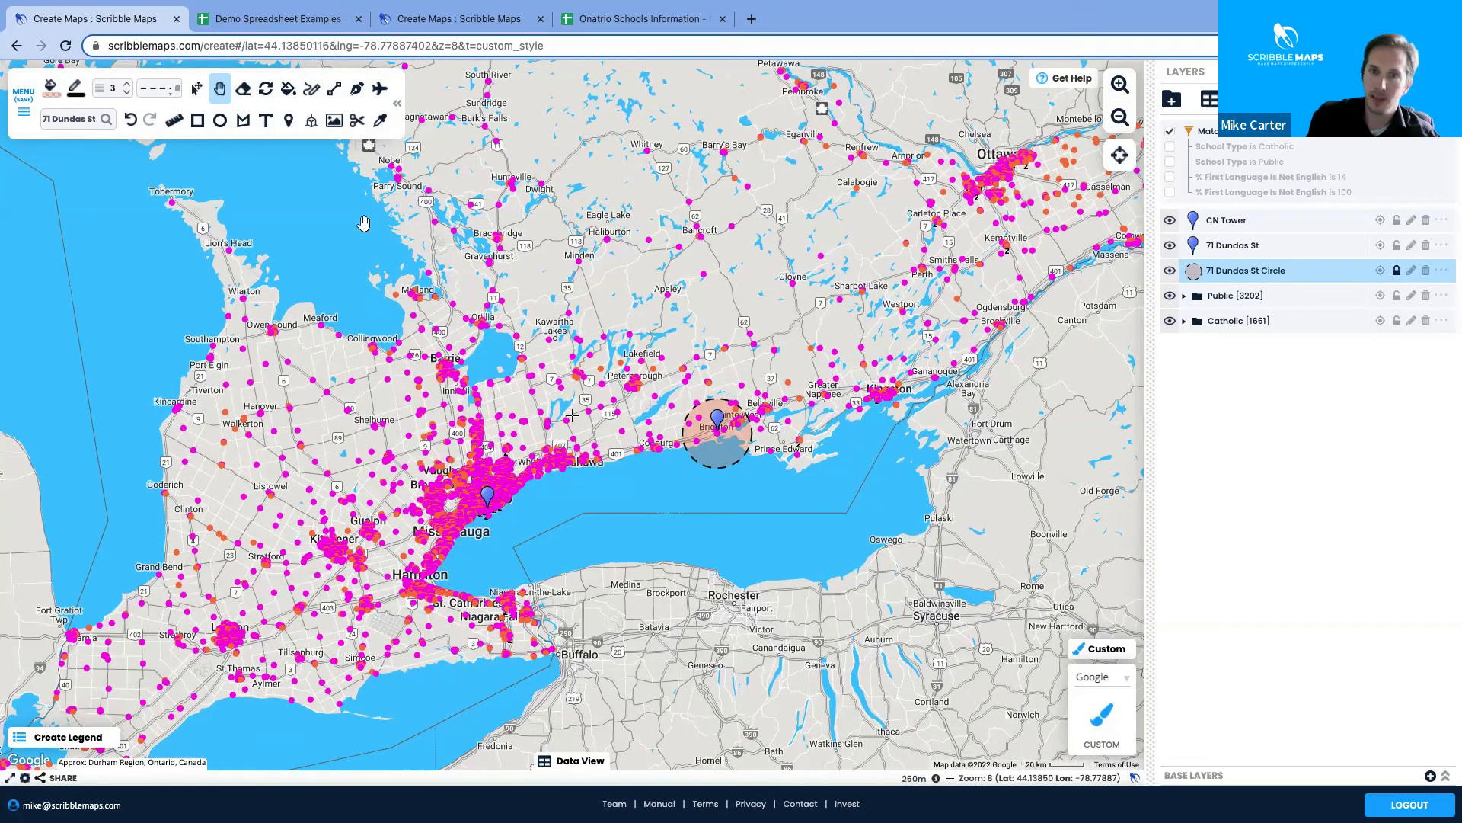
{"action": "left_click", "coordinate": [752, 19]}
Load the Ontario Riding demo map from the Demos > Maps bookmarks
{"action": "left_click", "coordinate": [102, 74]}
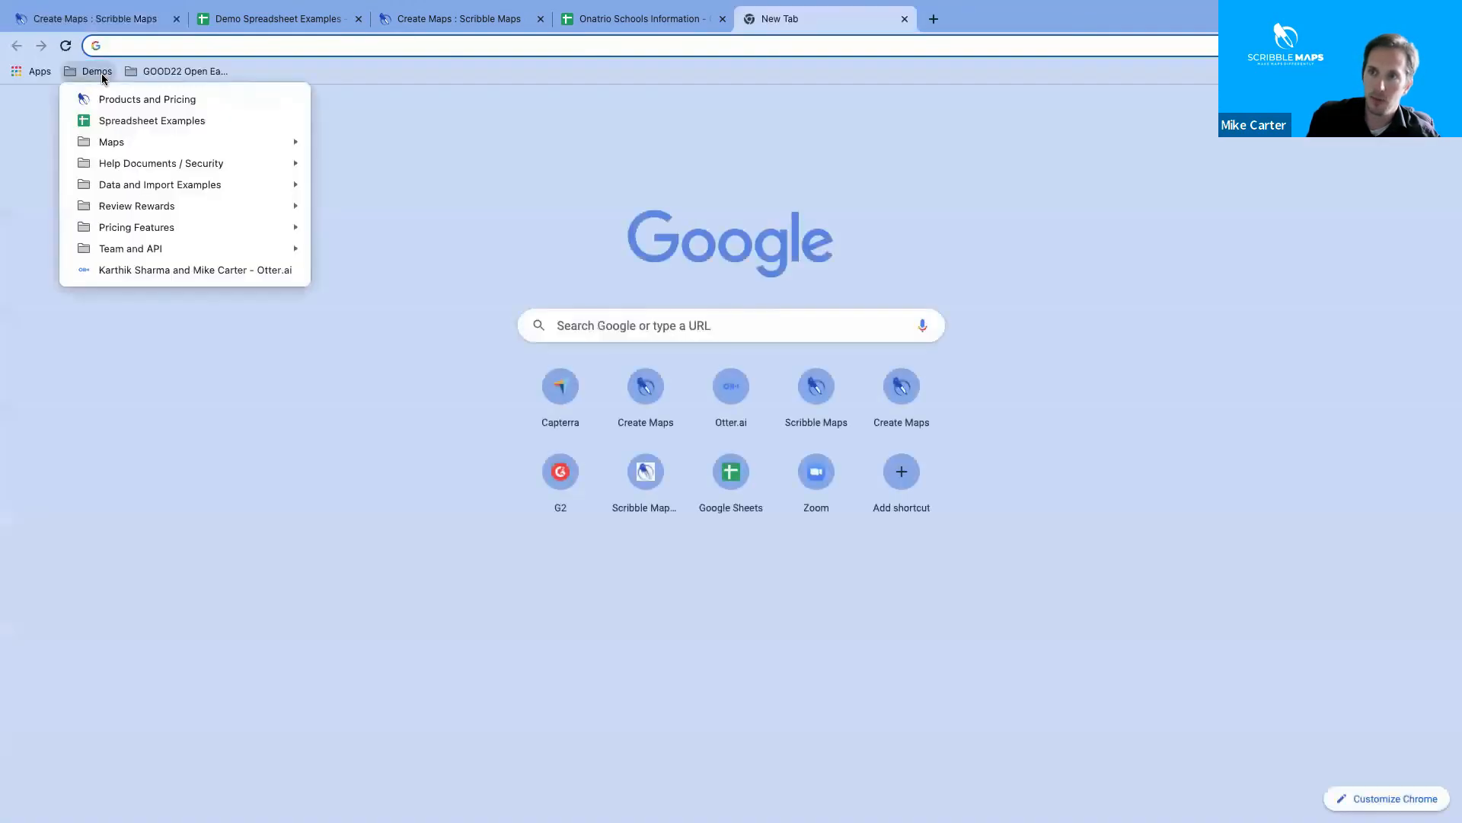
{"action": "mouse_move", "coordinate": [156, 145]}
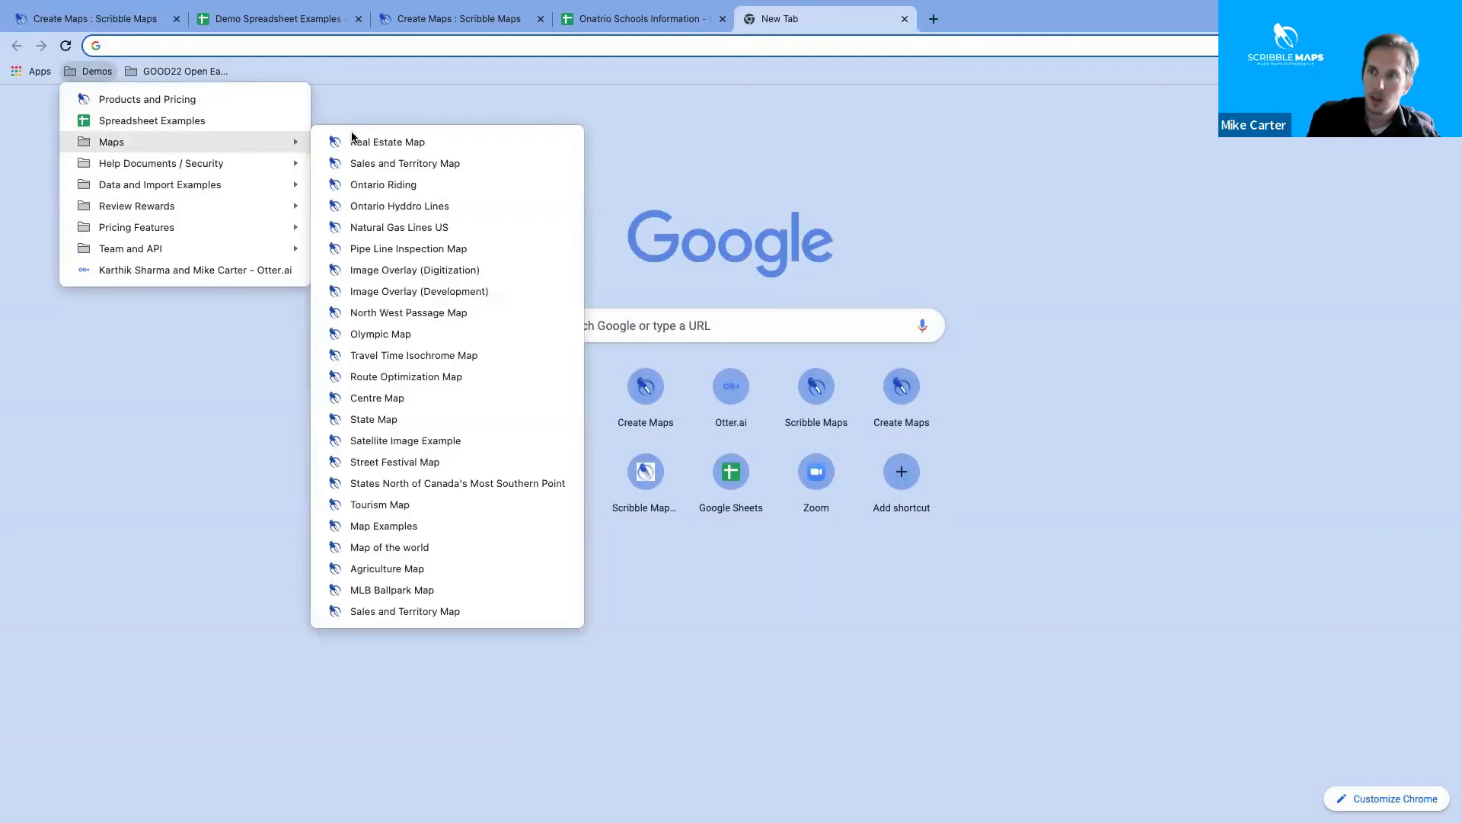
{"action": "left_click", "coordinate": [402, 192]}
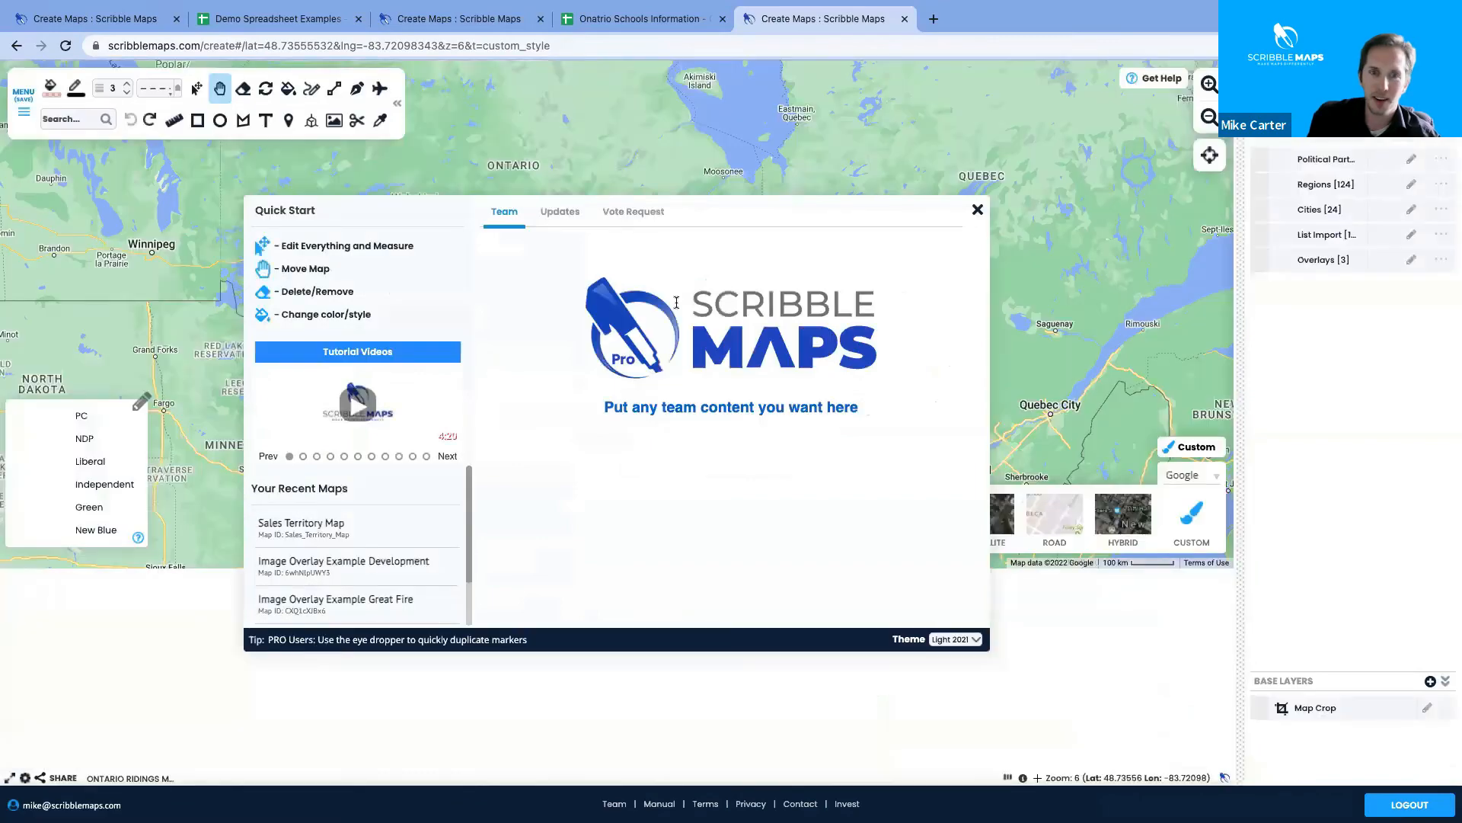
Close the Quick Start dialog and Data View, then view the James Bay riding details
{"action": "left_click", "coordinate": [976, 211]}
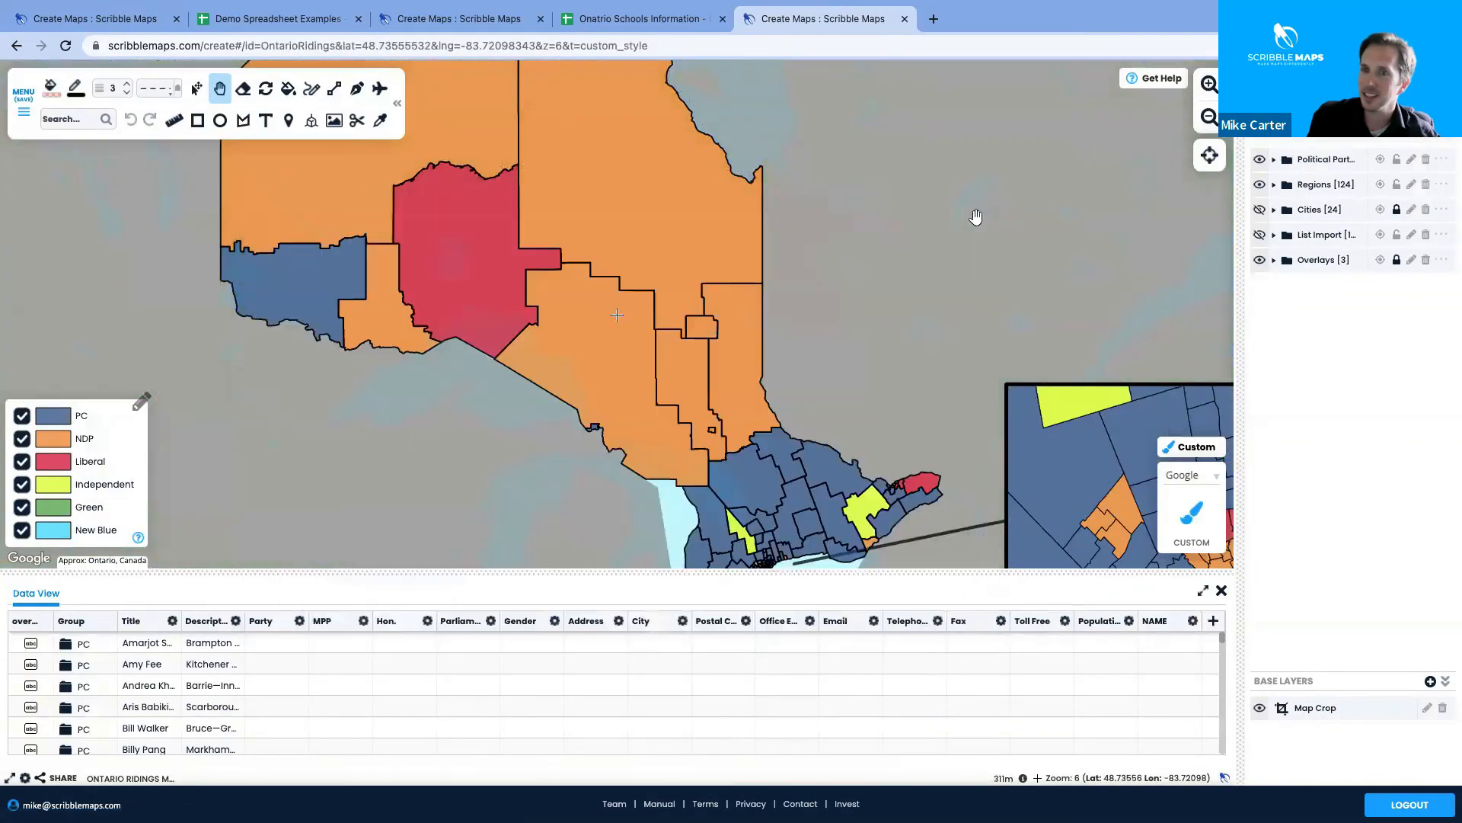
{"action": "left_click", "coordinate": [1221, 591]}
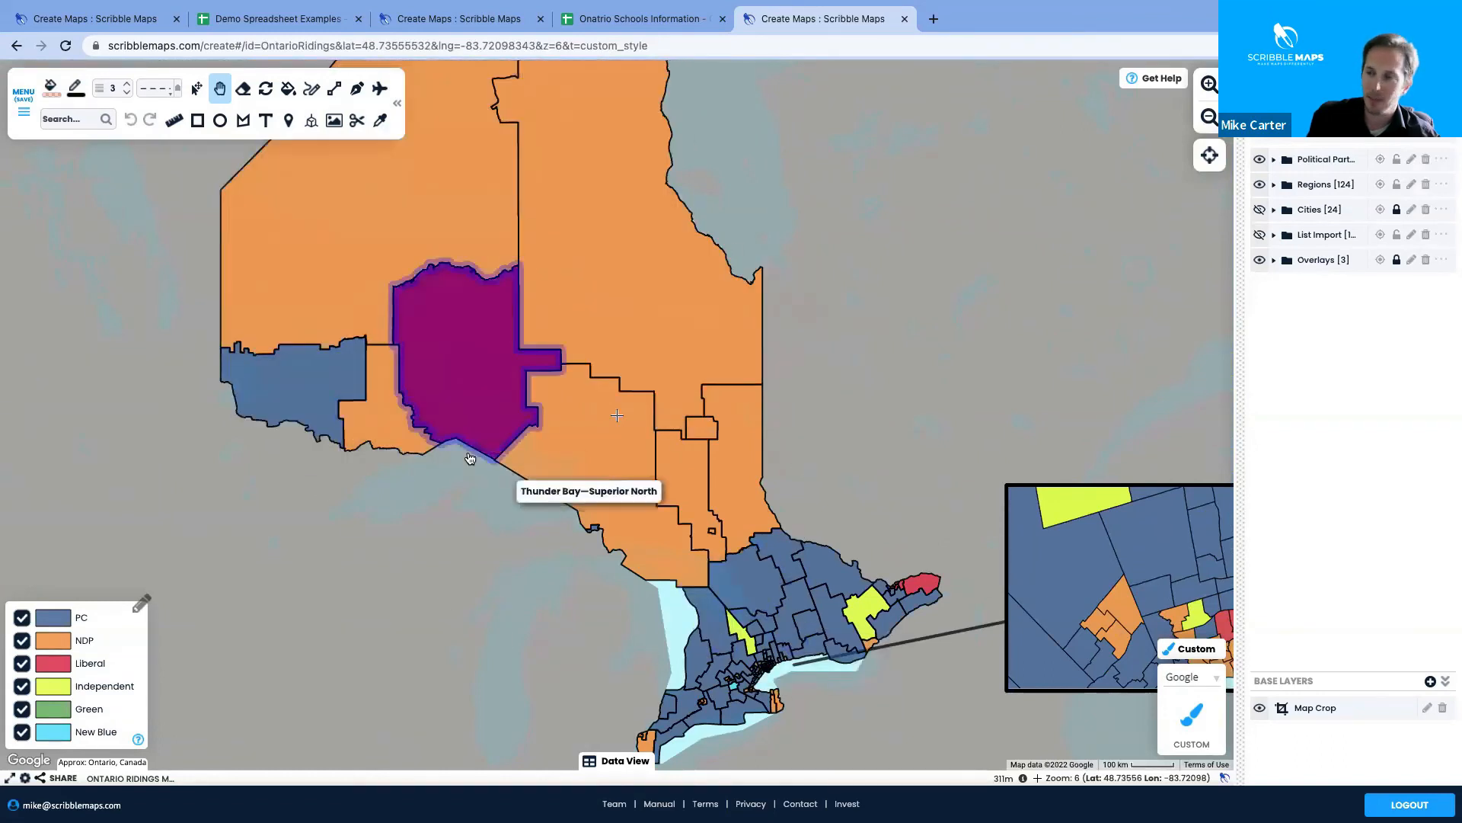
{"action": "left_click", "coordinate": [669, 332]}
Inspect Kiiwetinoong, Thunder Bay—Superior North, Algoma—Manitoulin and Parry Sound—Muskoka riding details
{"action": "left_click", "coordinate": [423, 180]}
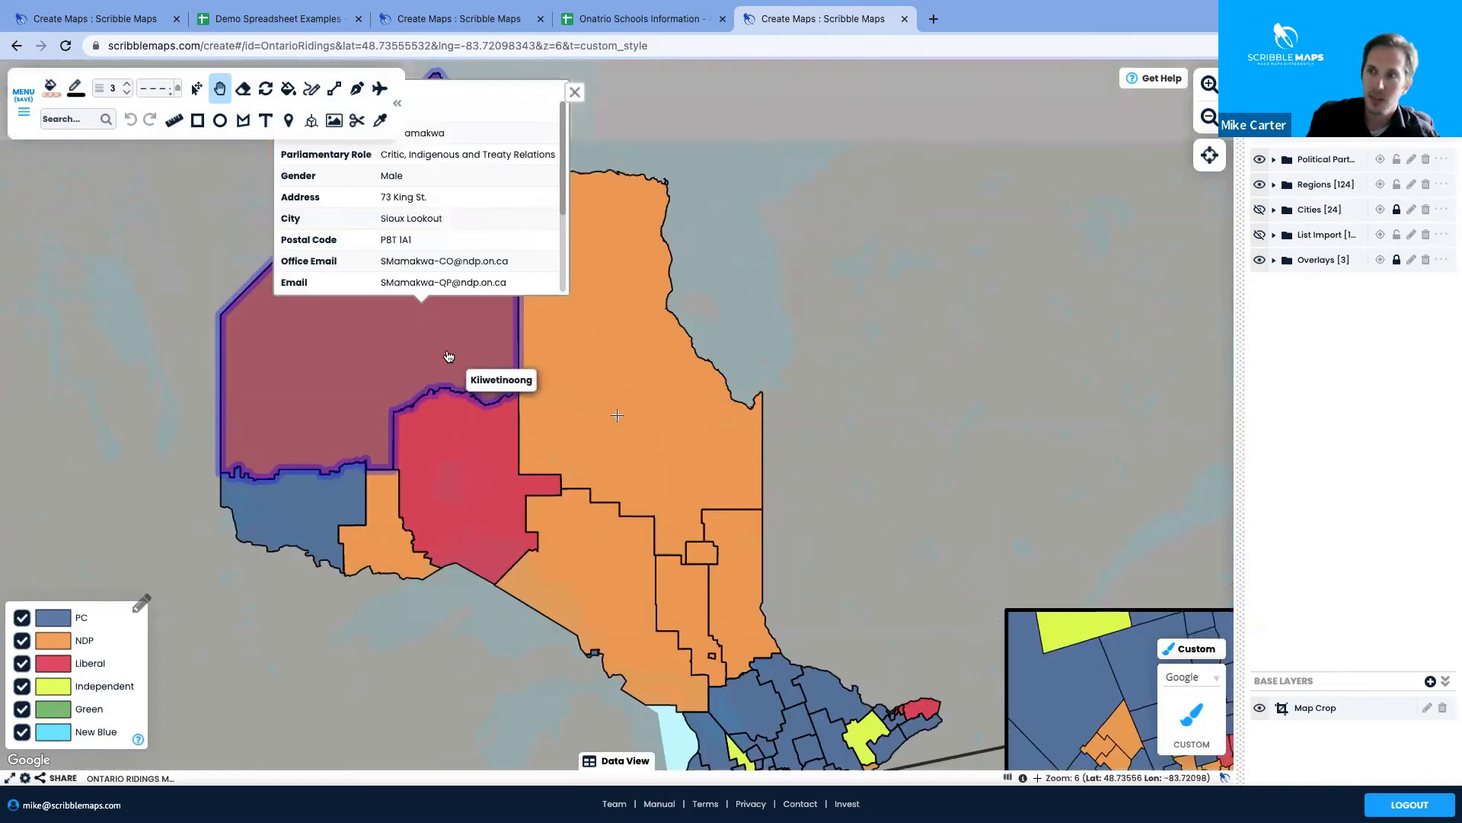
{"action": "left_click", "coordinate": [461, 462]}
{"action": "left_click", "coordinate": [570, 567]}
{"action": "left_click", "coordinate": [737, 685]}
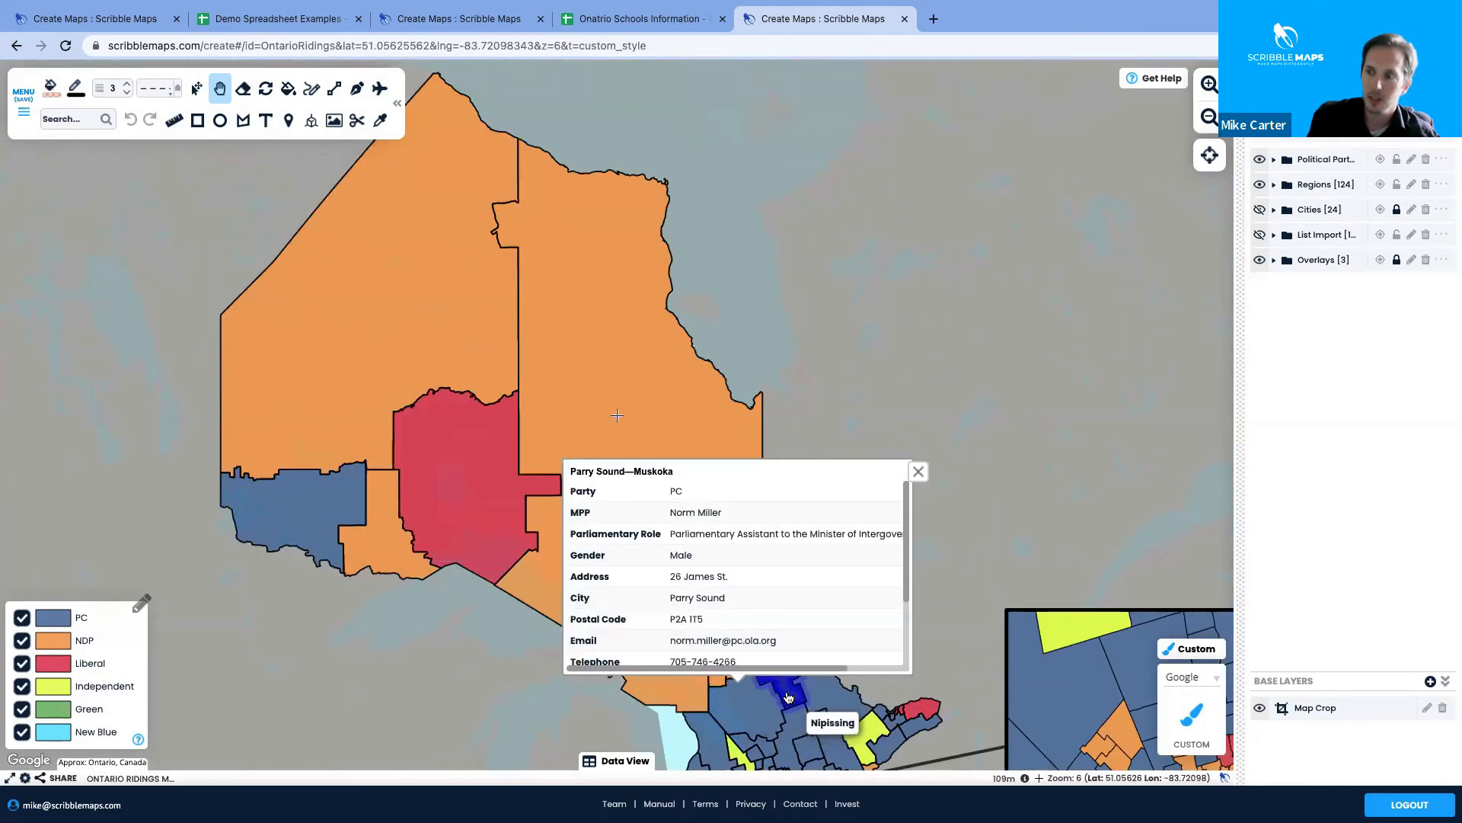
{"action": "left_click", "coordinate": [917, 472]}
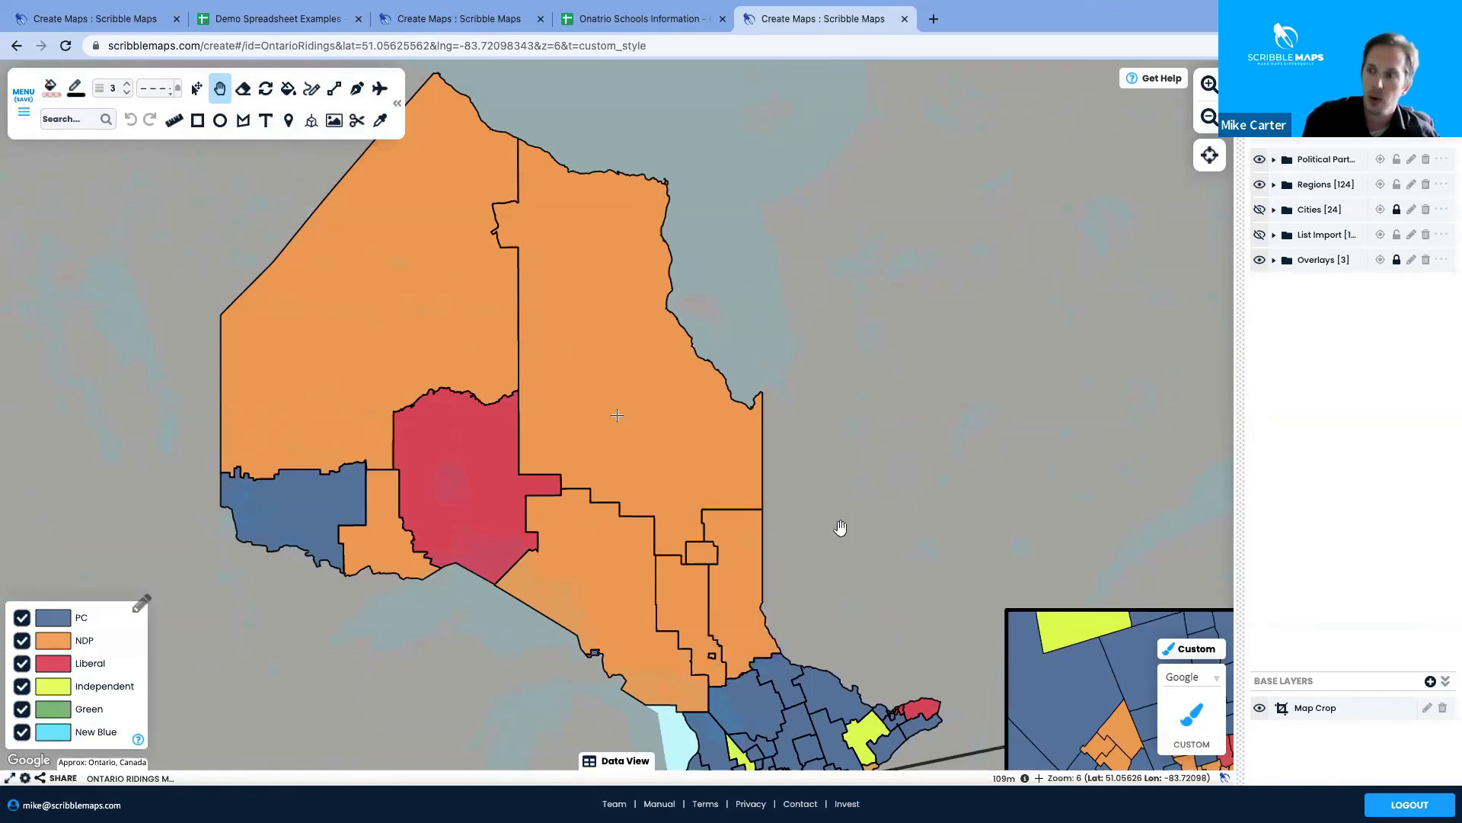
{"action": "left_click_drag", "start_coordinate": [881, 483], "coordinate": [839, 392]}
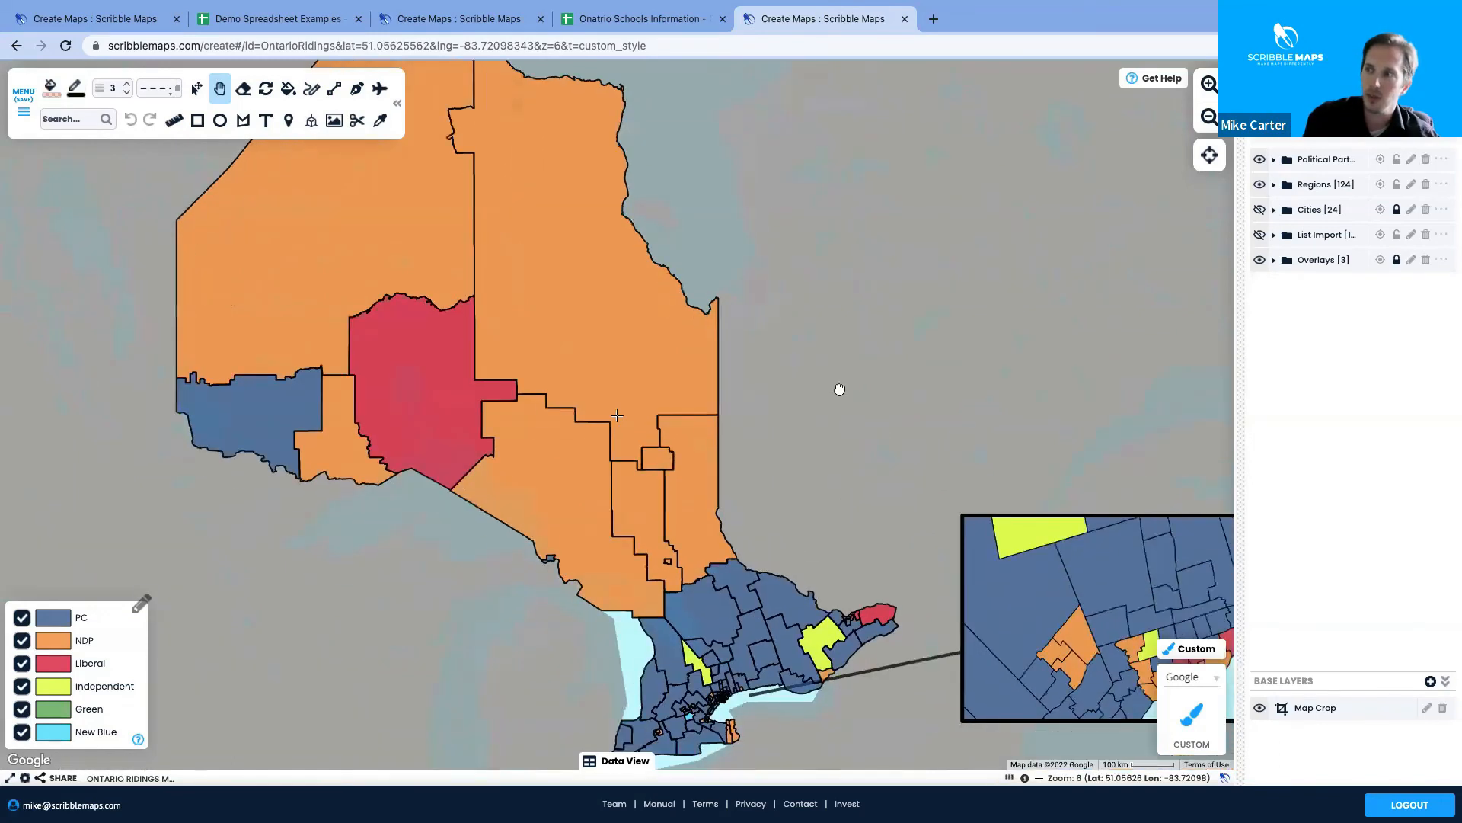
Filter the ridings to Party is NDP, Gender is Female and Population > 100000
{"action": "left_click", "coordinate": [1299, 160]}
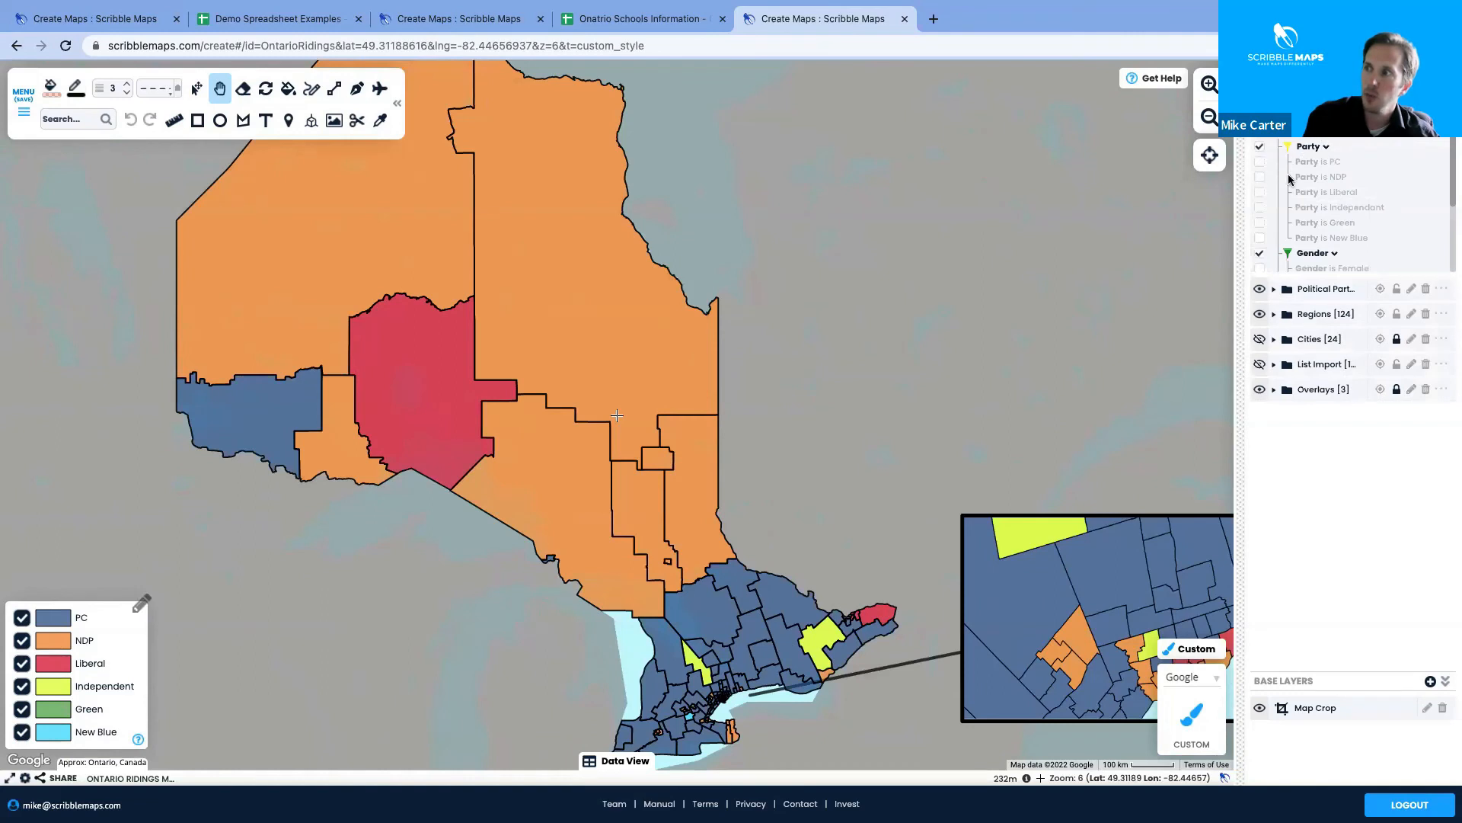
{"action": "left_click", "coordinate": [1261, 178]}
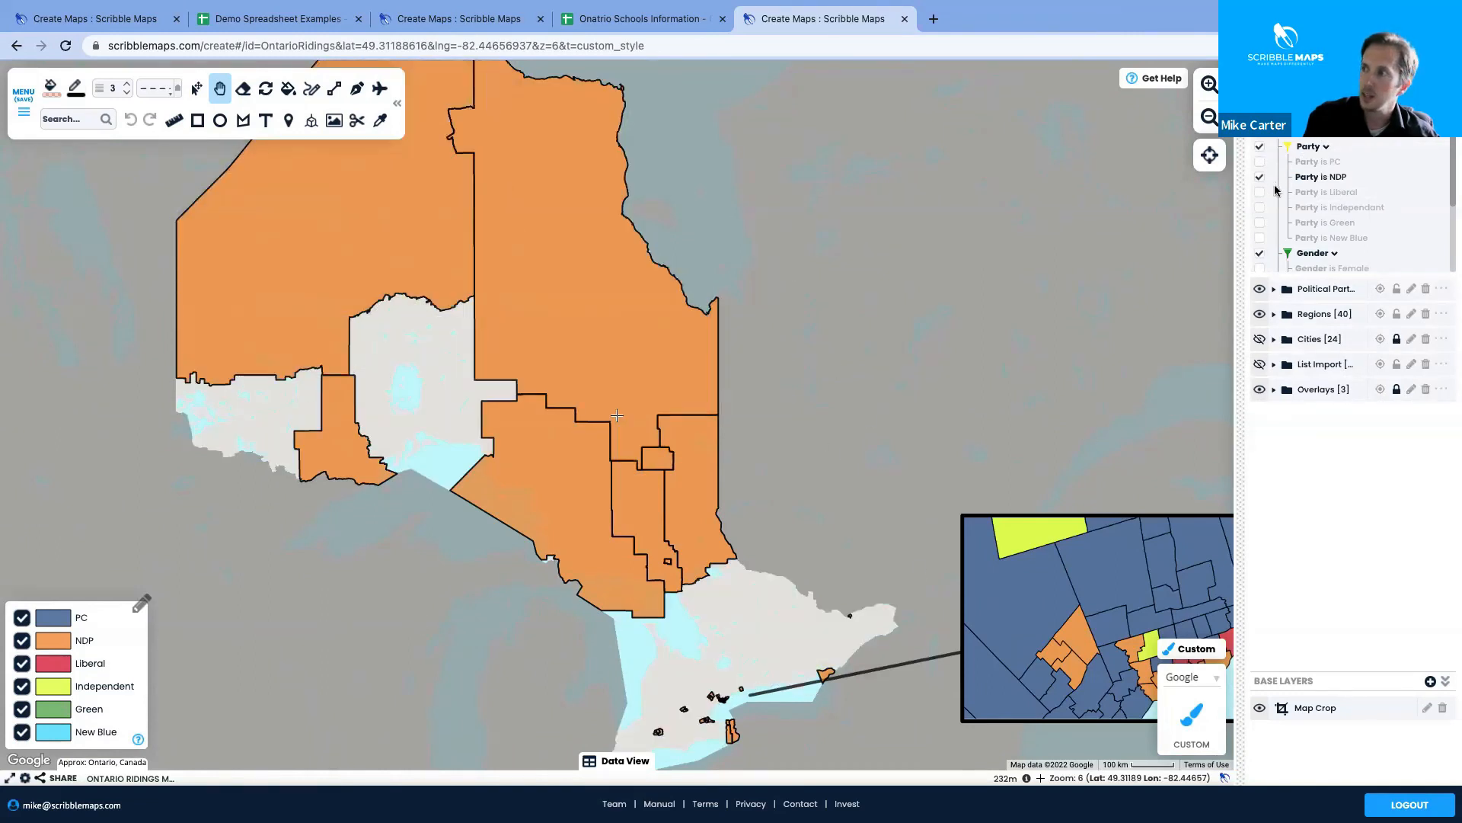
{"action": "scroll", "coordinate": [1276, 226], "scroll_direction": "down", "scroll_amount": 1}
{"action": "scroll", "coordinate": [1277, 226], "scroll_direction": "down", "scroll_amount": 1}
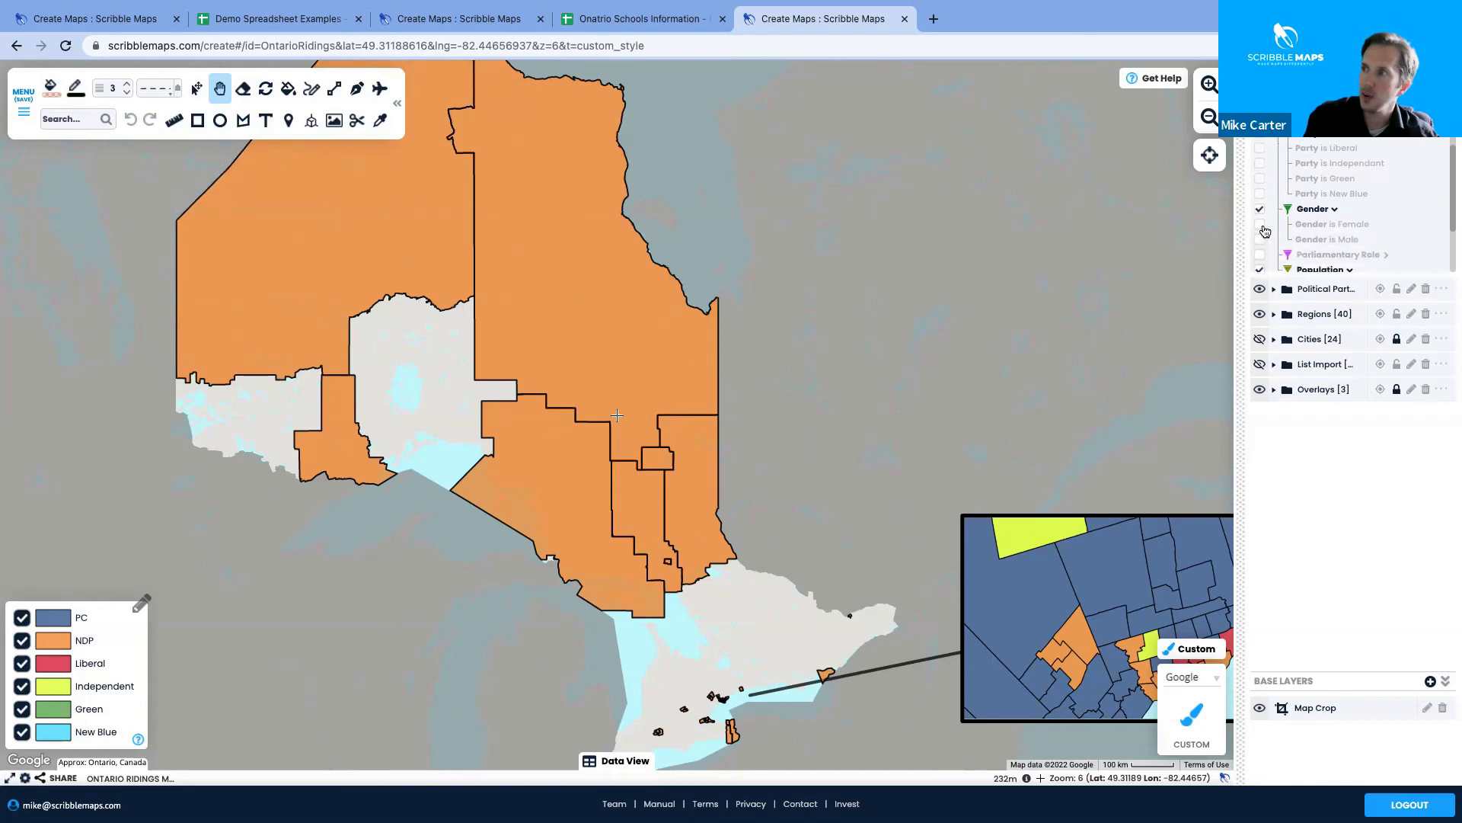
{"action": "left_click", "coordinate": [1260, 225]}
{"action": "scroll", "coordinate": [1265, 233], "scroll_direction": "down", "scroll_amount": 3}
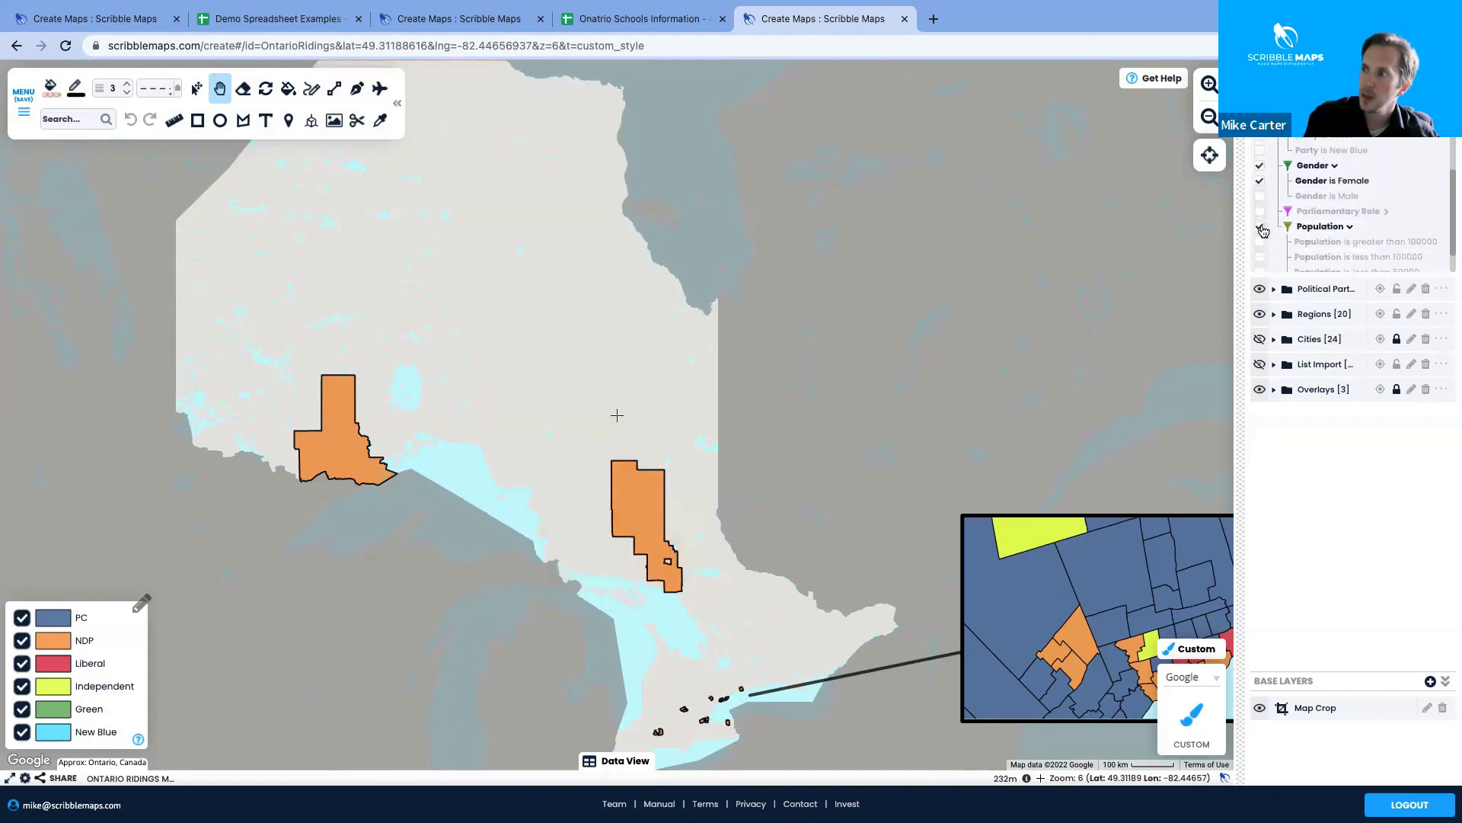
{"action": "left_click", "coordinate": [1262, 226]}
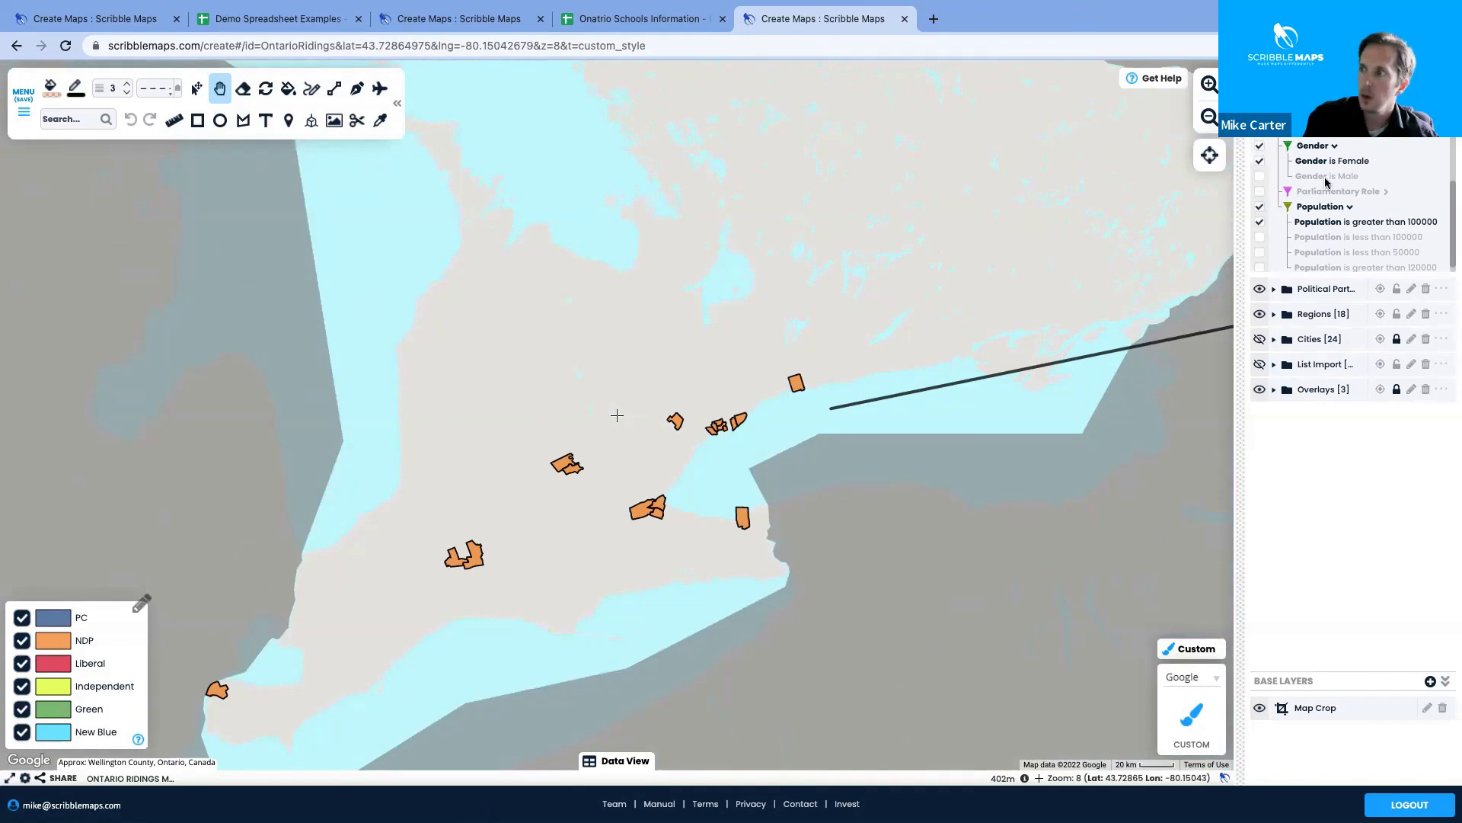
Remove the Population, Gender and Party filters so all ridings show again
{"action": "left_click", "coordinate": [1260, 222]}
{"action": "left_click", "coordinate": [1260, 161]}
{"action": "scroll", "coordinate": [1262, 164], "scroll_direction": "up", "scroll_amount": 3}
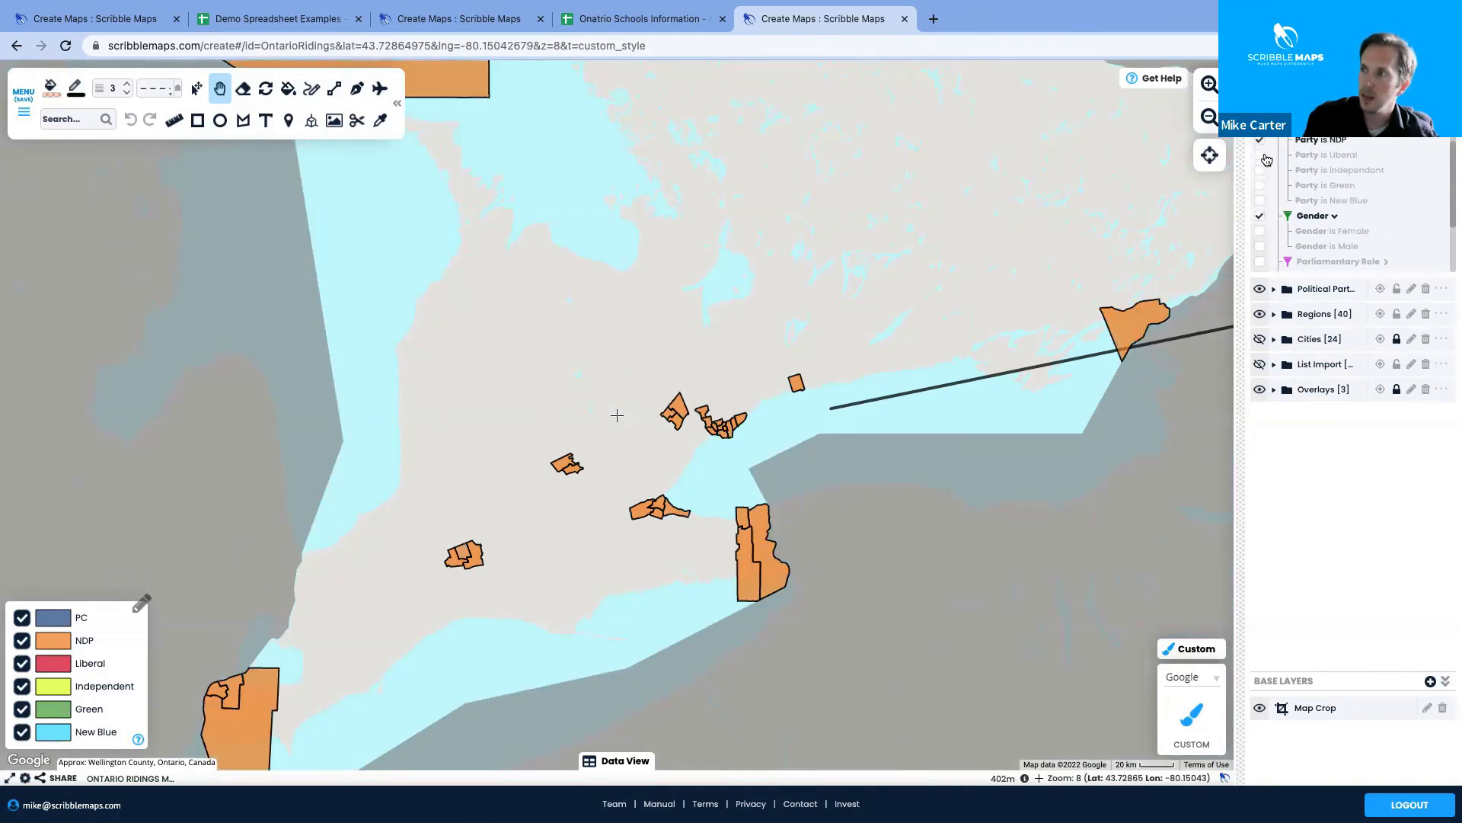
{"action": "left_click", "coordinate": [1261, 178]}
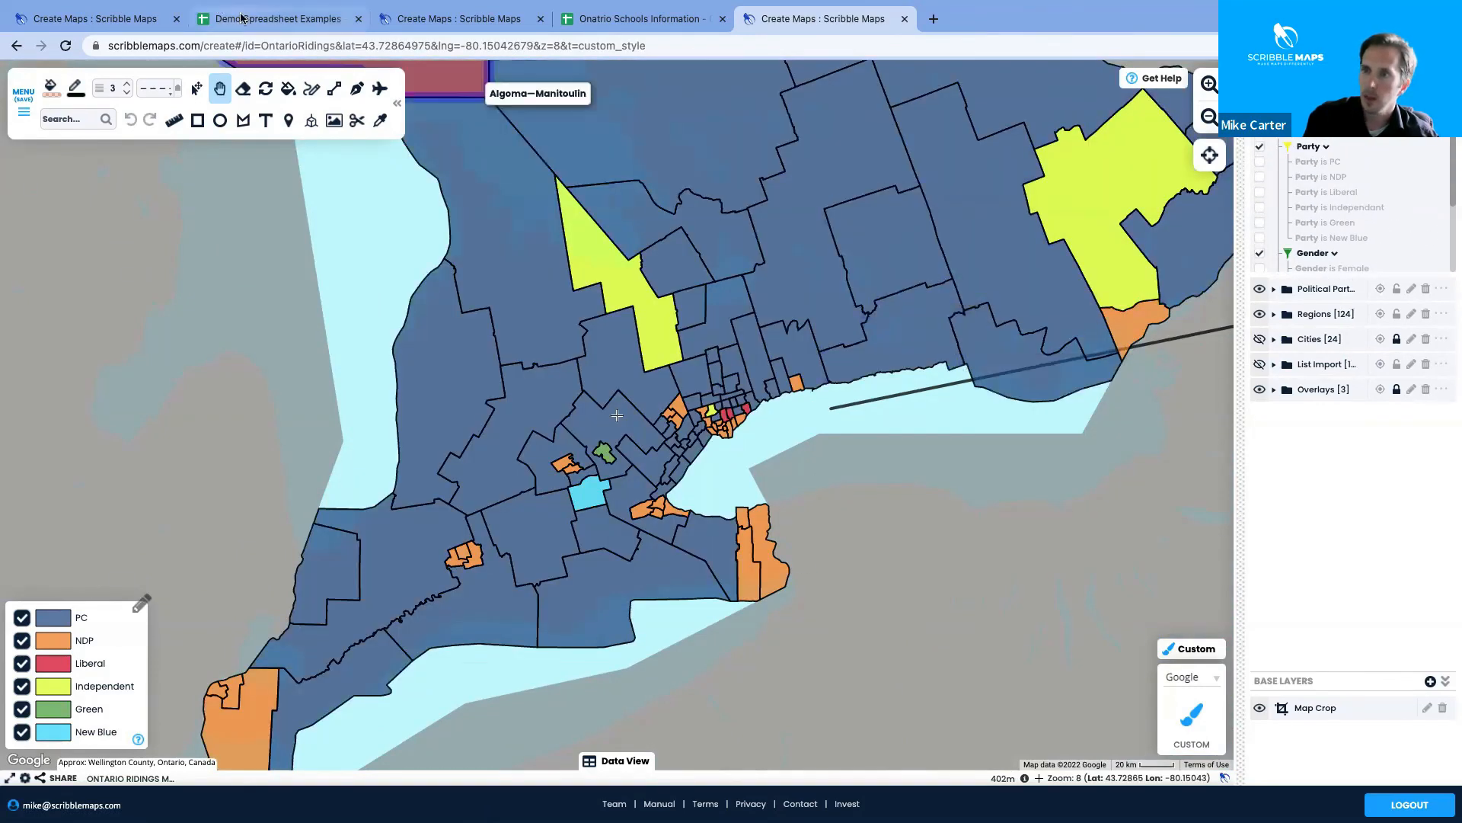
Return to the Ontario schools map tab
{"action": "left_click", "coordinate": [473, 61]}
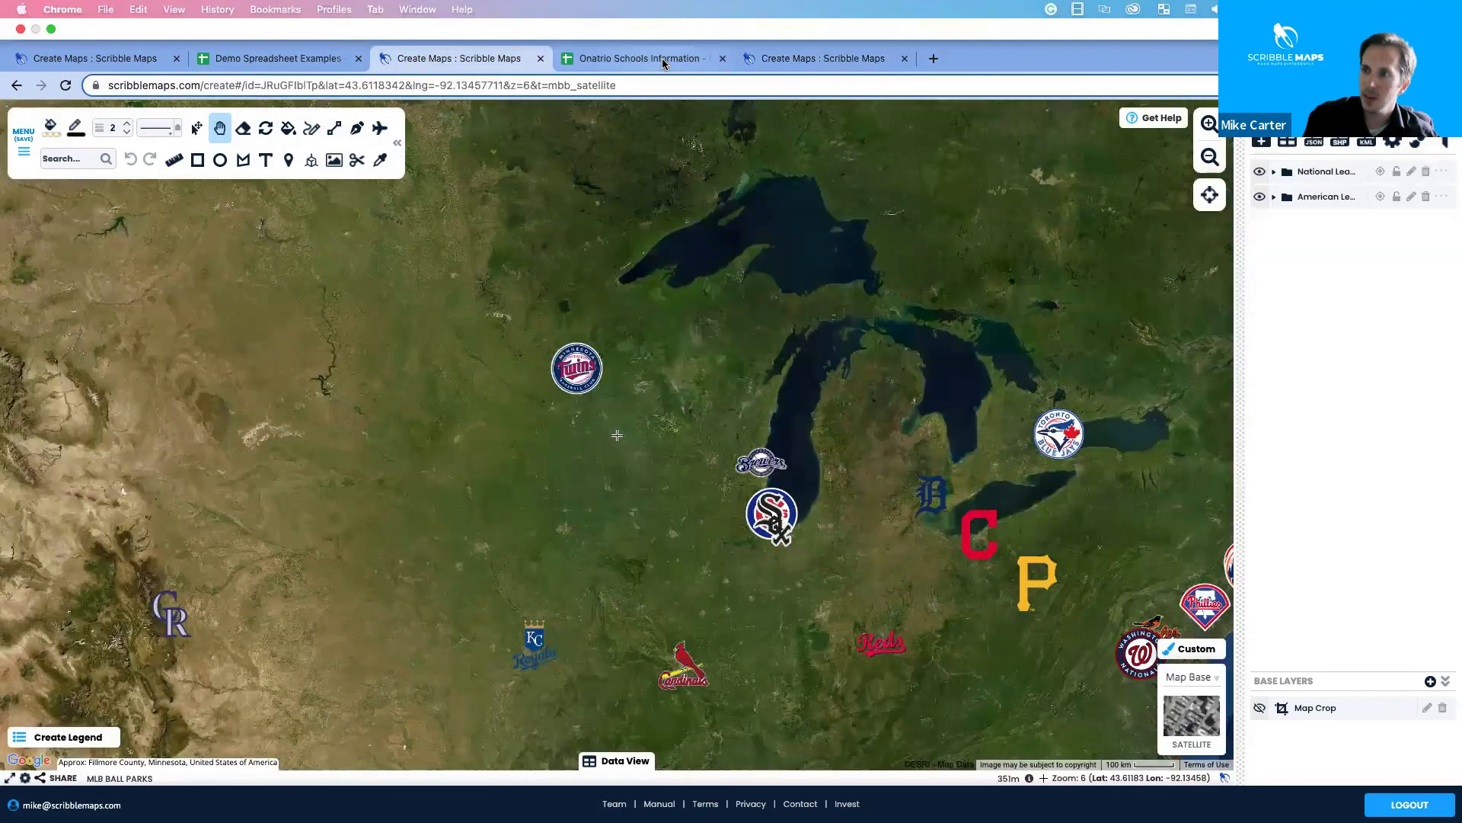
{"action": "left_click", "coordinate": [567, 61]}
{"action": "left_click", "coordinate": [138, 62]}
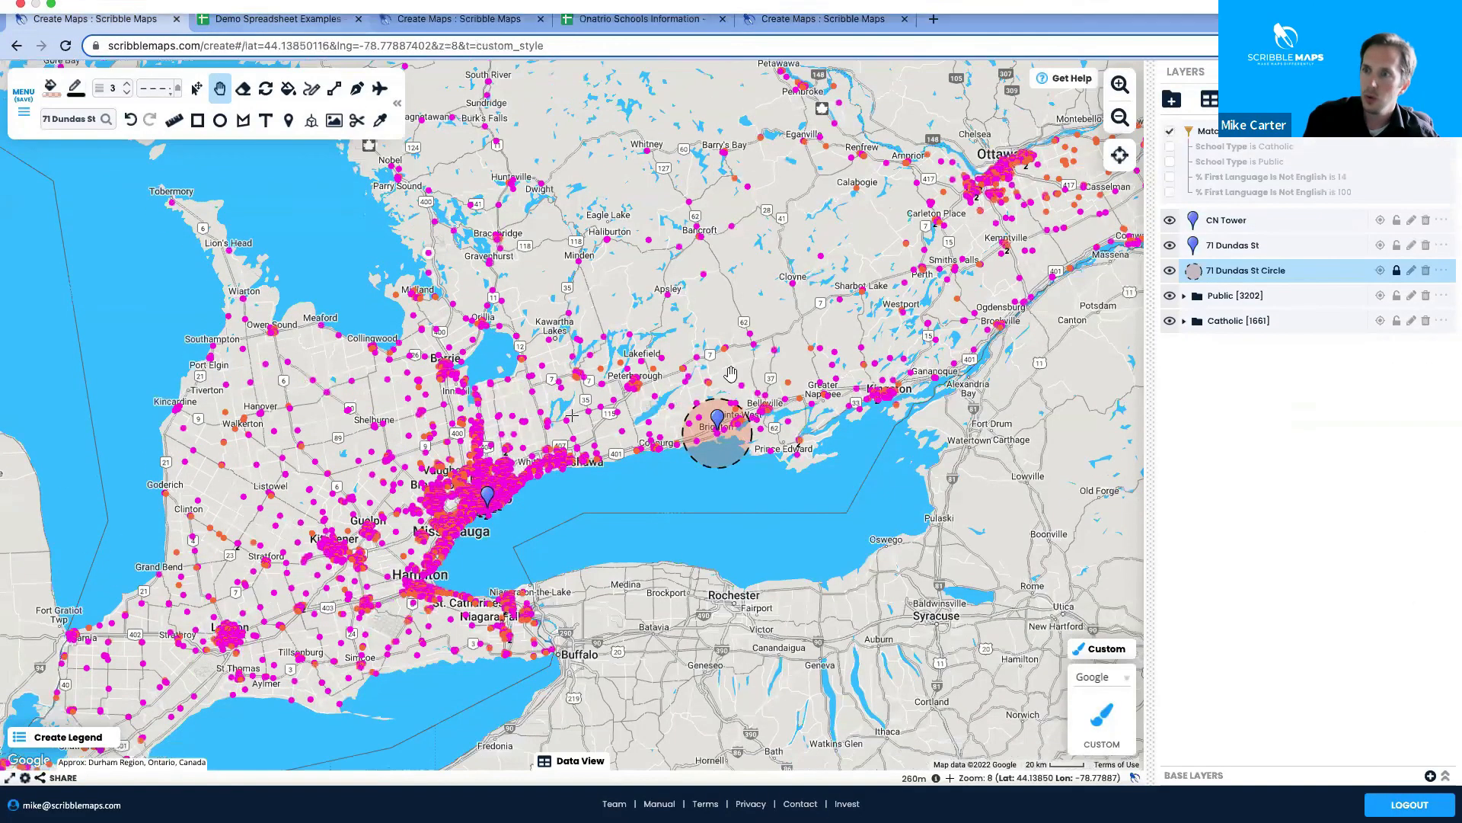